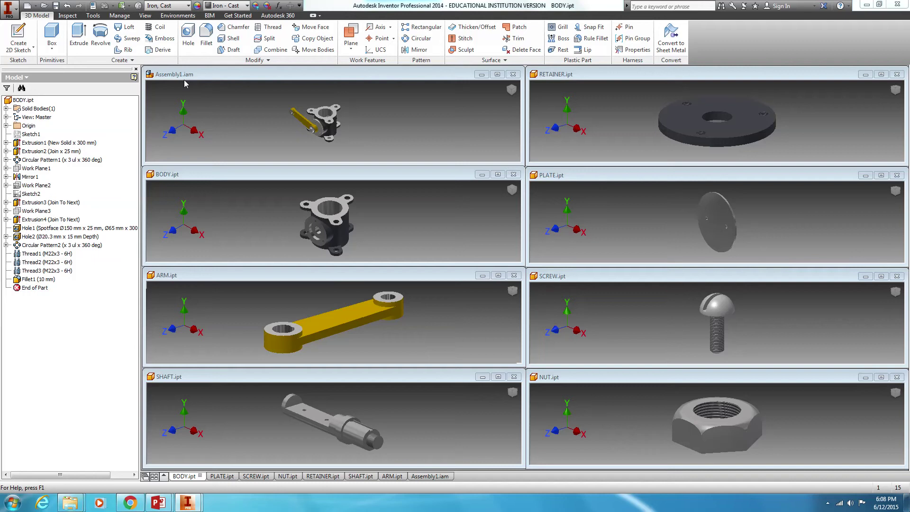
Step: Create a new assembly from the metric Standard (mm).iam template and maximize its window
left_click(5, 15)
left_click(19, 57)
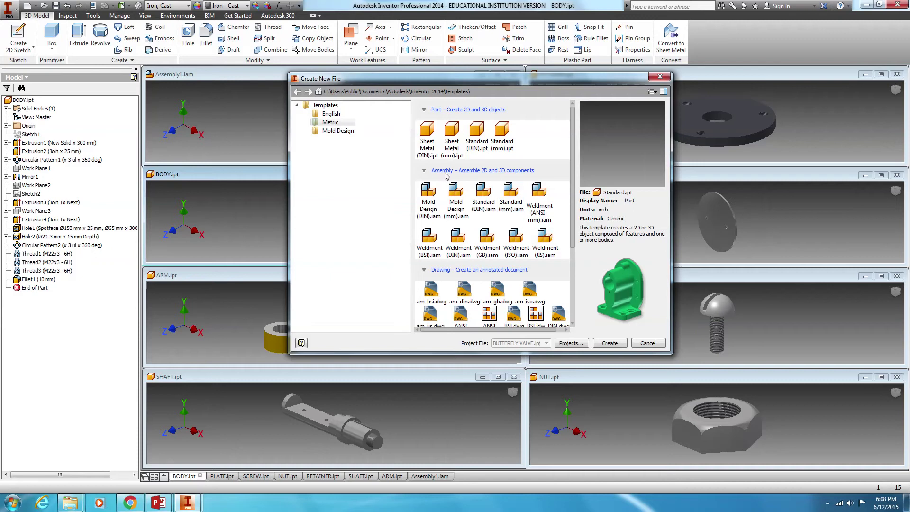
double_click(511, 204)
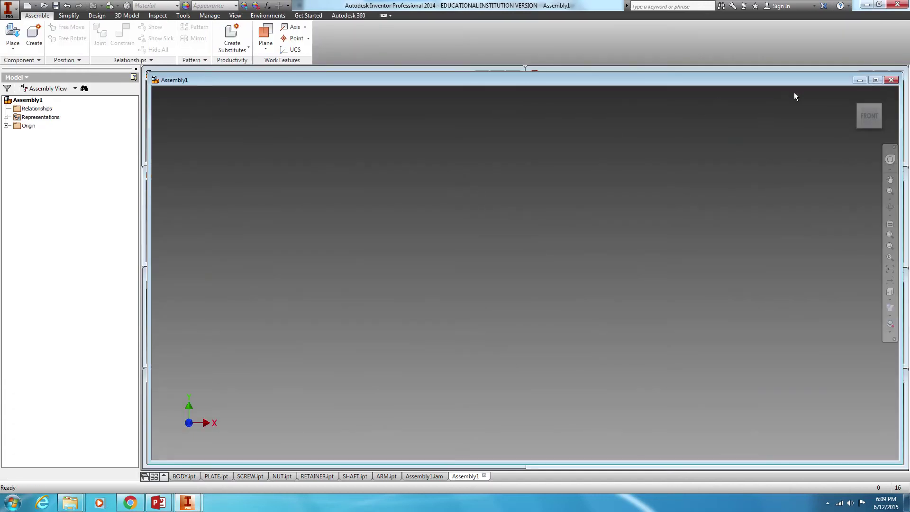
left_click(875, 79)
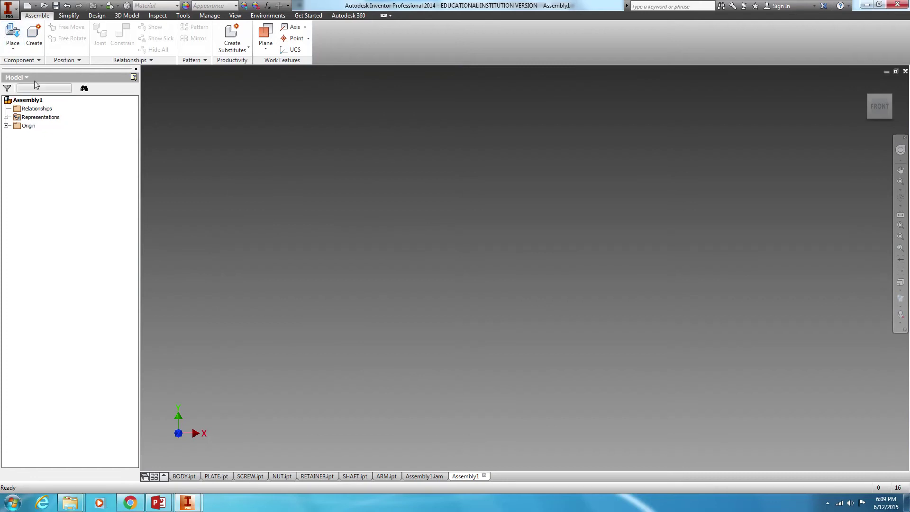
Step: Load BODY.ipt from the BUTTERFLY VALVE folder as the first component for placement
left_click(10, 33)
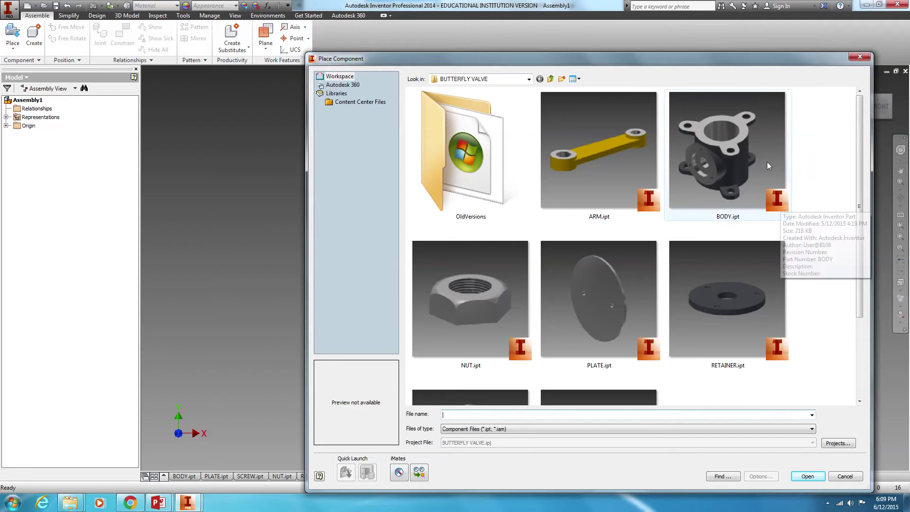
left_click(737, 183)
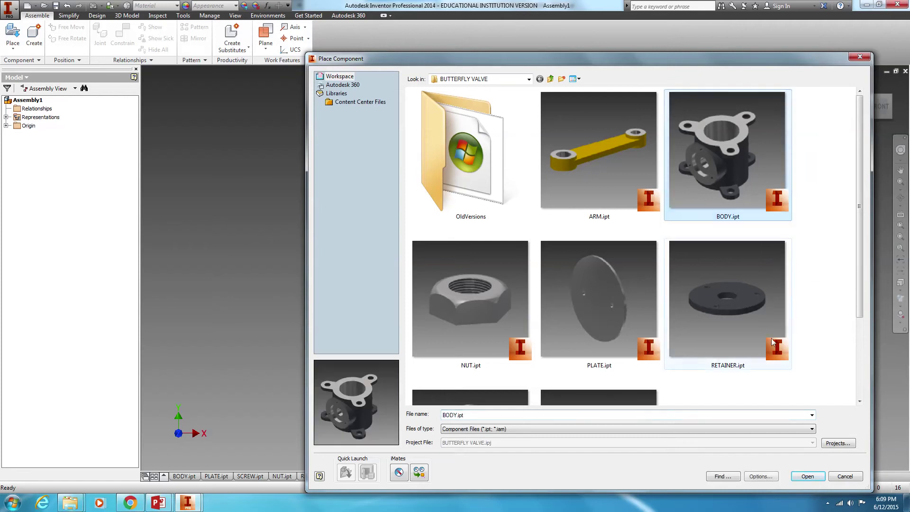
left_click(808, 475)
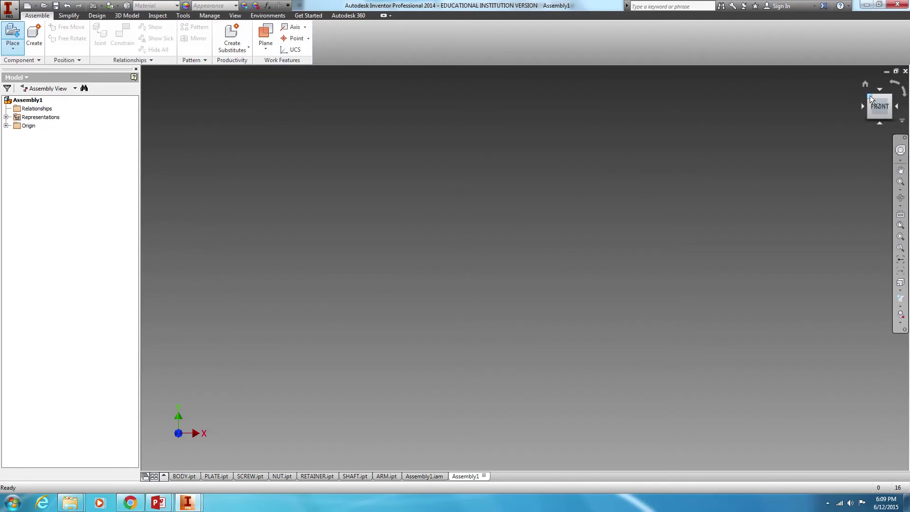
Step: Orient the assembly to the isometric view between front, right and top, and save it as Home with Fit to View
left_click(891, 97)
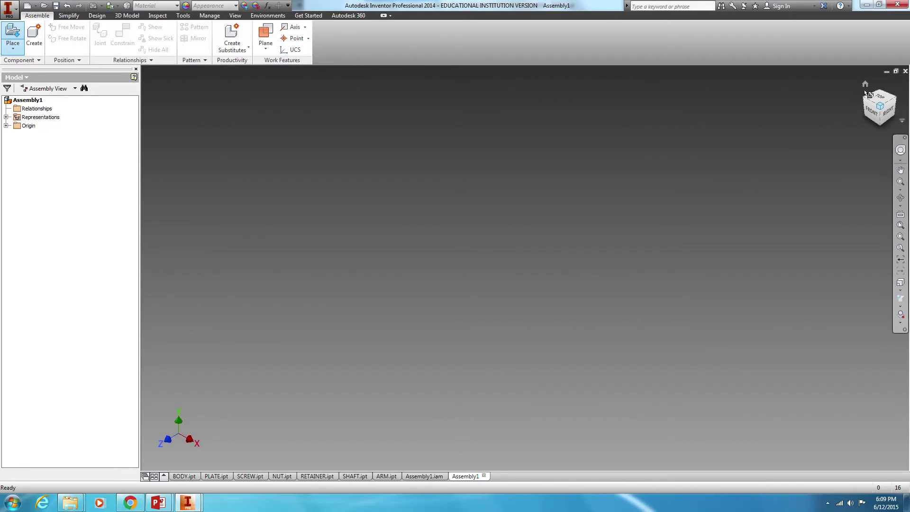
right_click(868, 83)
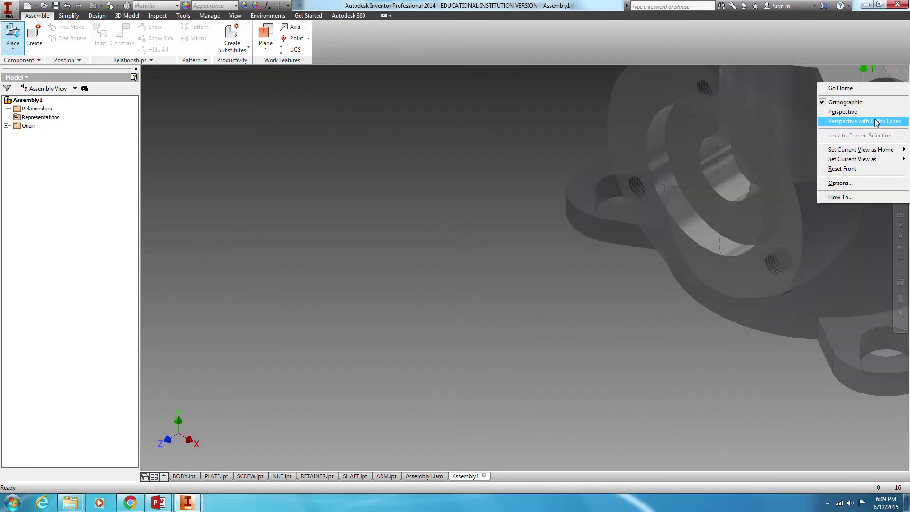
mouse_move(870, 150)
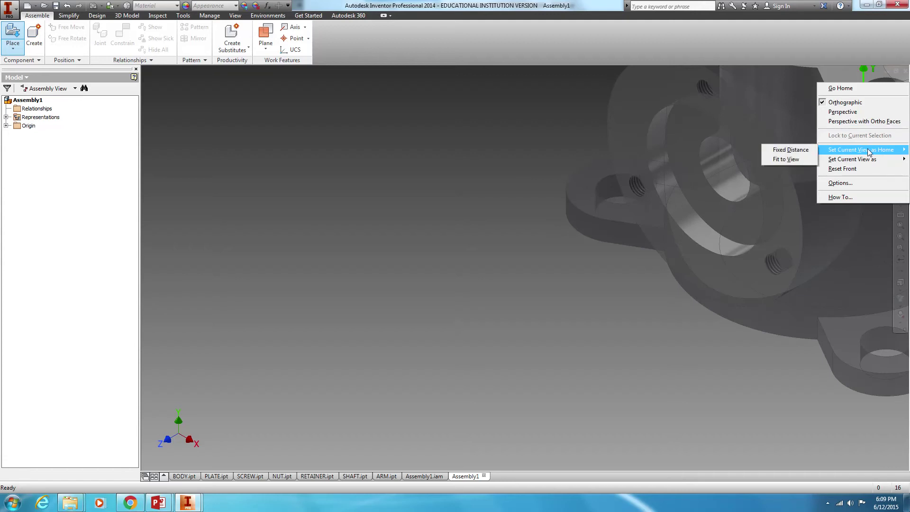
left_click(806, 159)
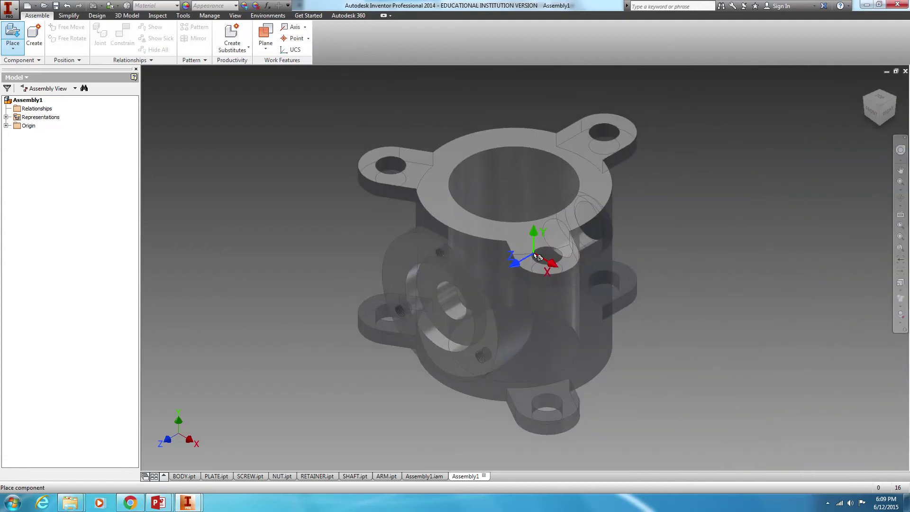
Step: Place one instance of the body grounded at the assembly origin and finish the placement
right_click(534, 255)
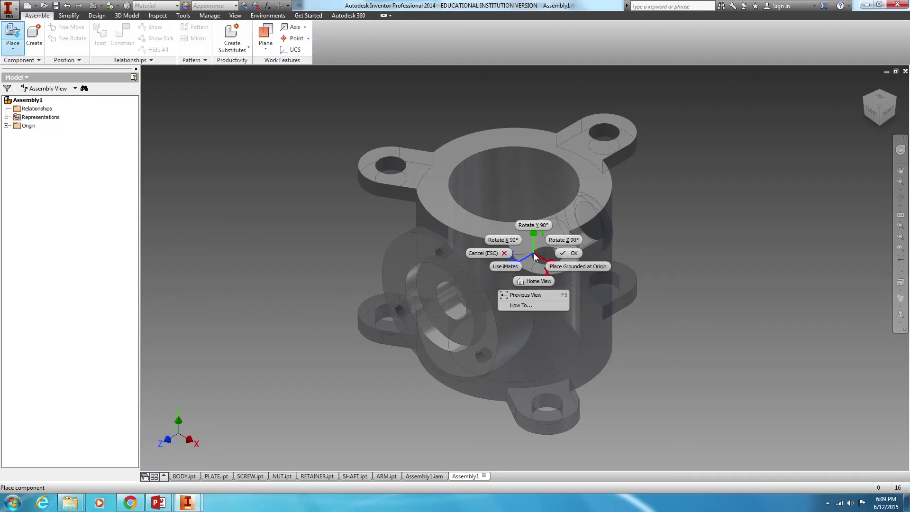
left_click(556, 268)
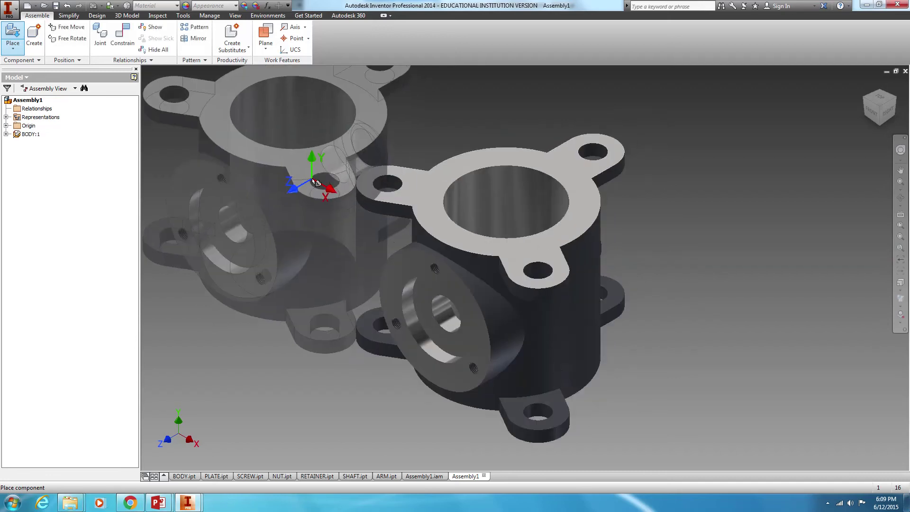
right_click(312, 180)
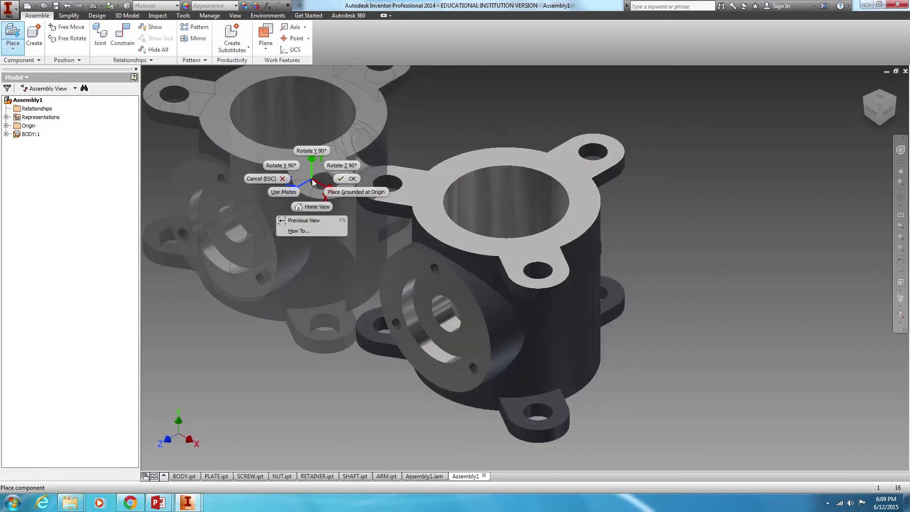
left_click(352, 180)
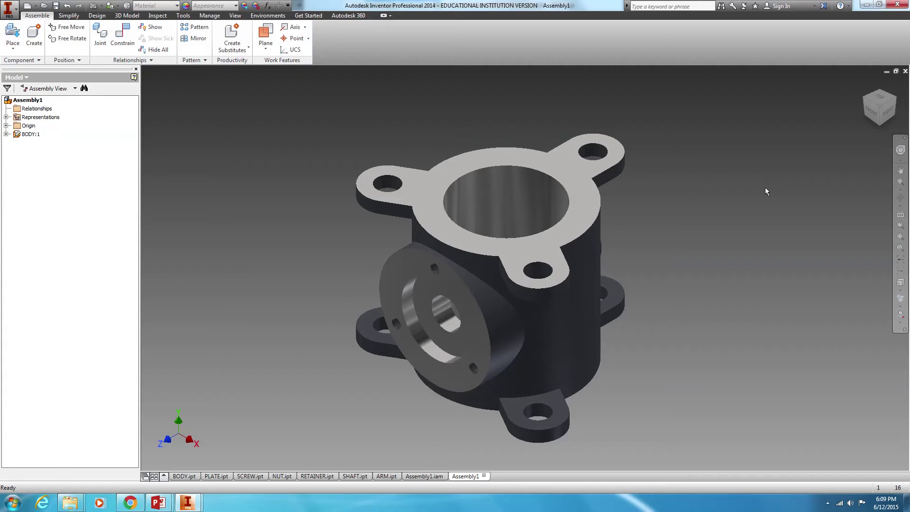
Step: Place one instance of ARM.ipt in the empty space away from the body
scroll(537, 211, "down", 3)
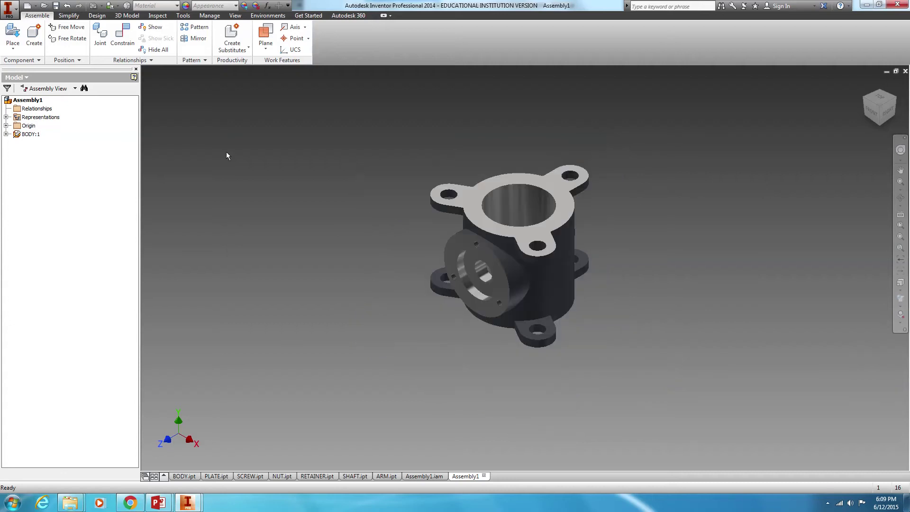
left_click(13, 37)
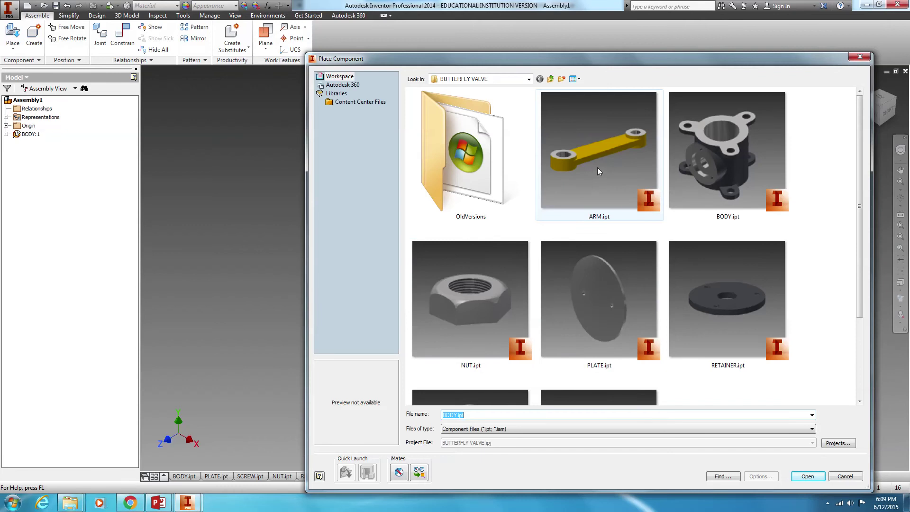
left_click(596, 167)
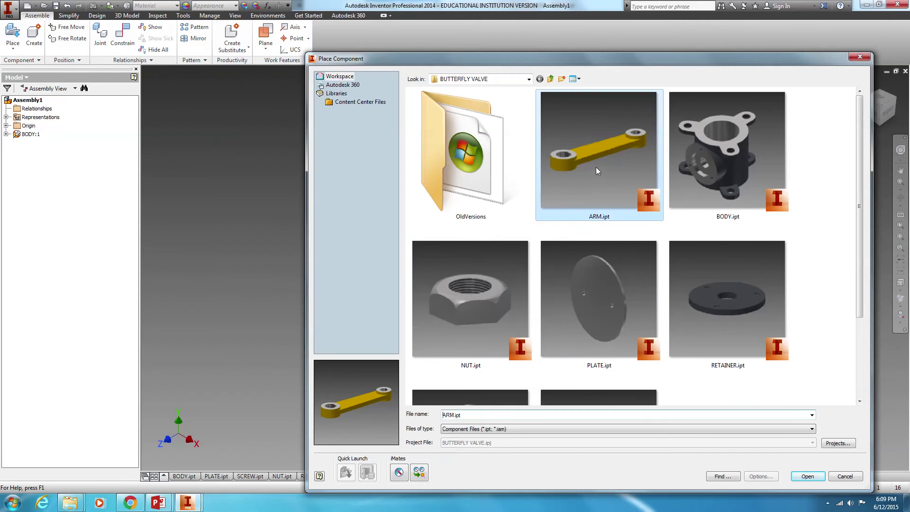
left_click(807, 476)
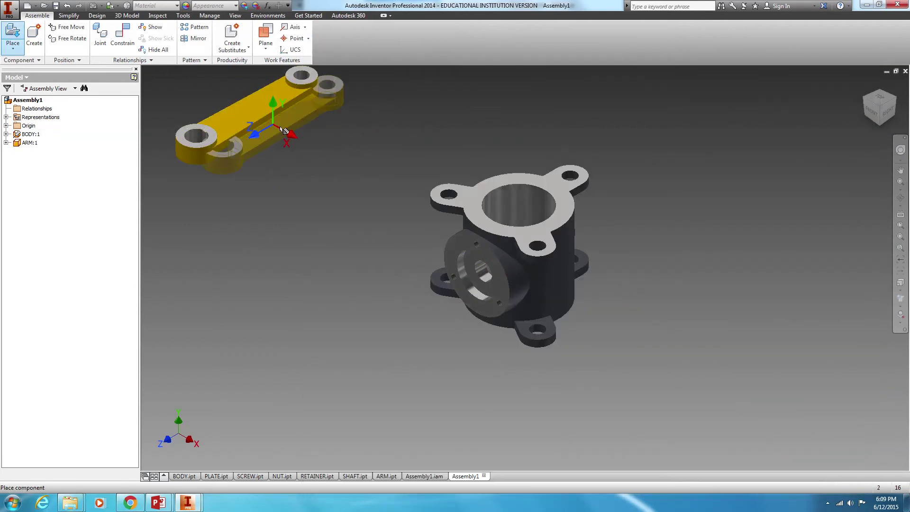
right_click(282, 131)
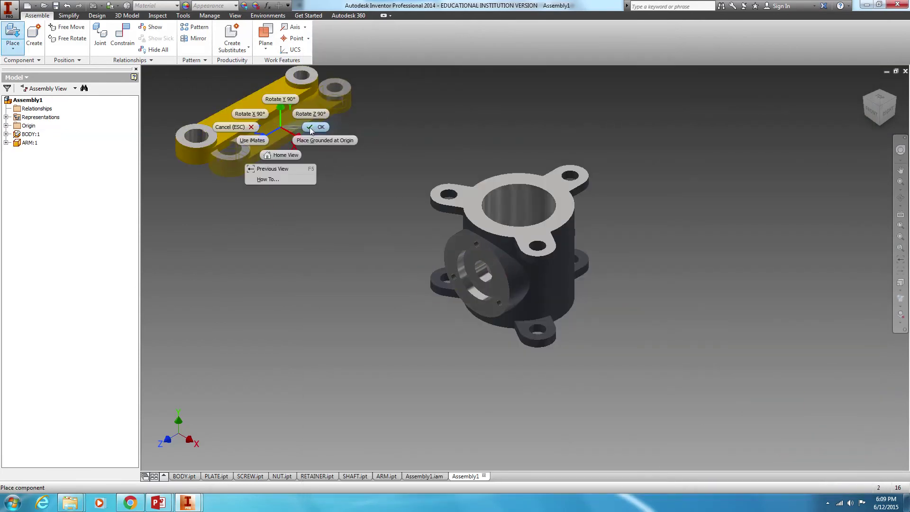
left_click(309, 127)
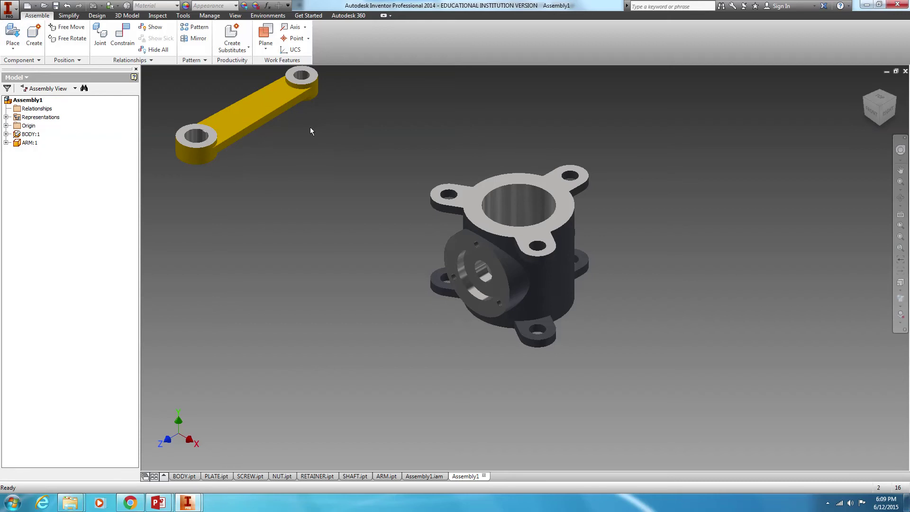
Step: Place one instance of SHAFT.ipt in the space between the arm and the body
left_click(11, 33)
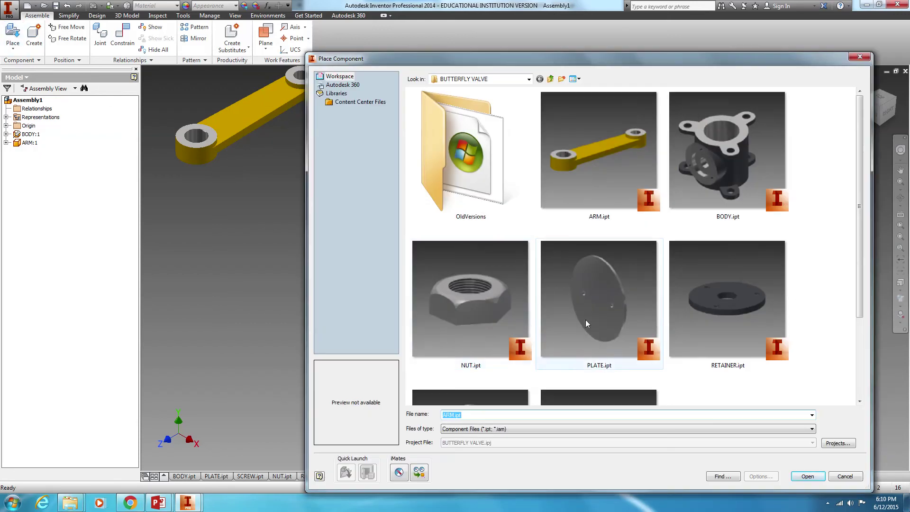
left_click(706, 328)
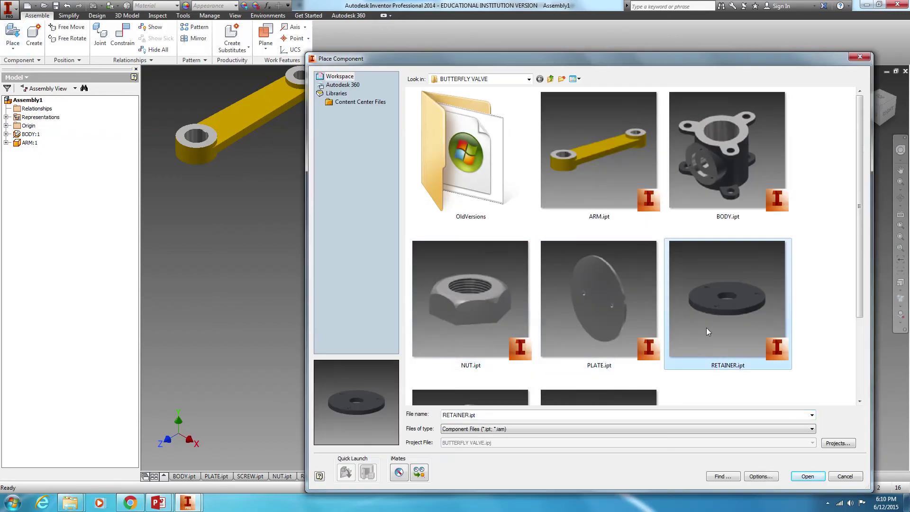
left_click_drag(860, 179, 861, 260)
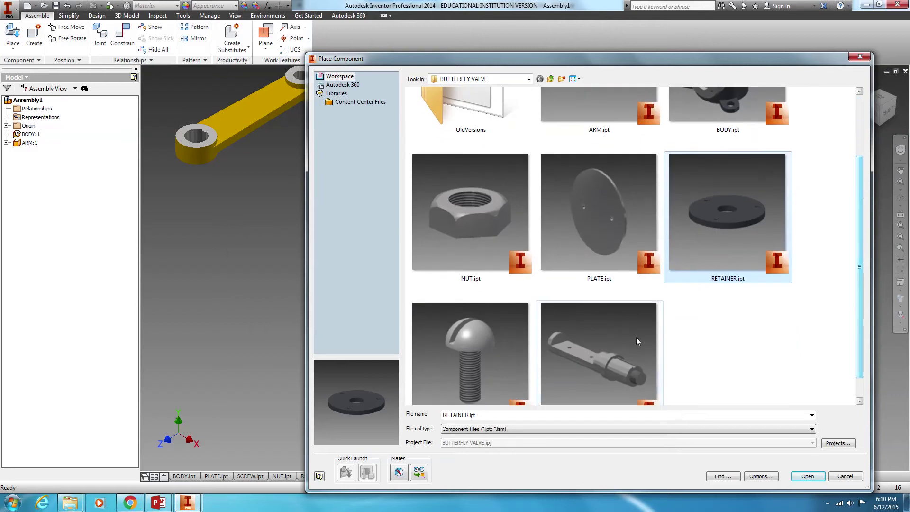
left_click(636, 337)
left_click(807, 476)
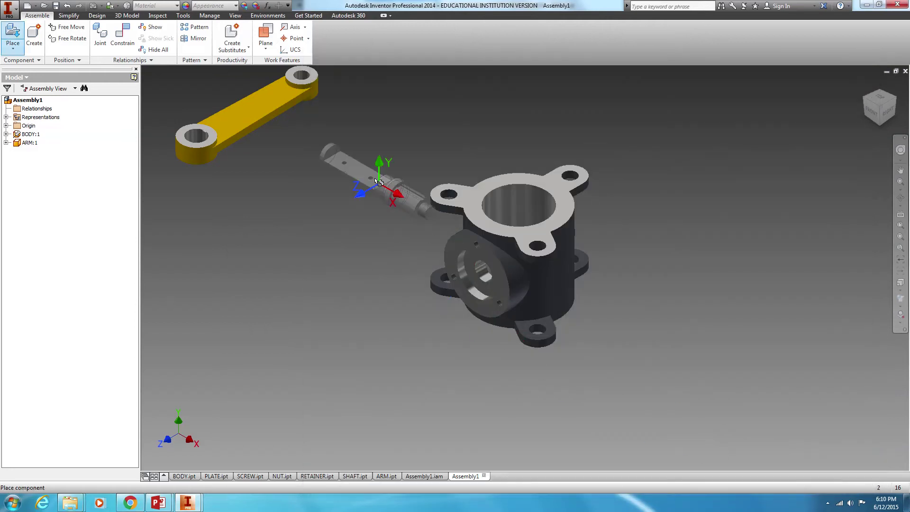
left_click(343, 153)
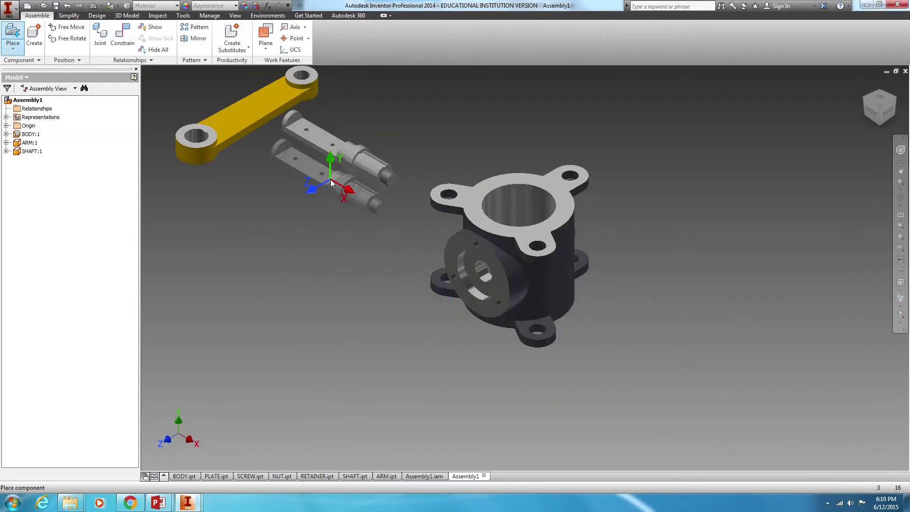
right_click(331, 180)
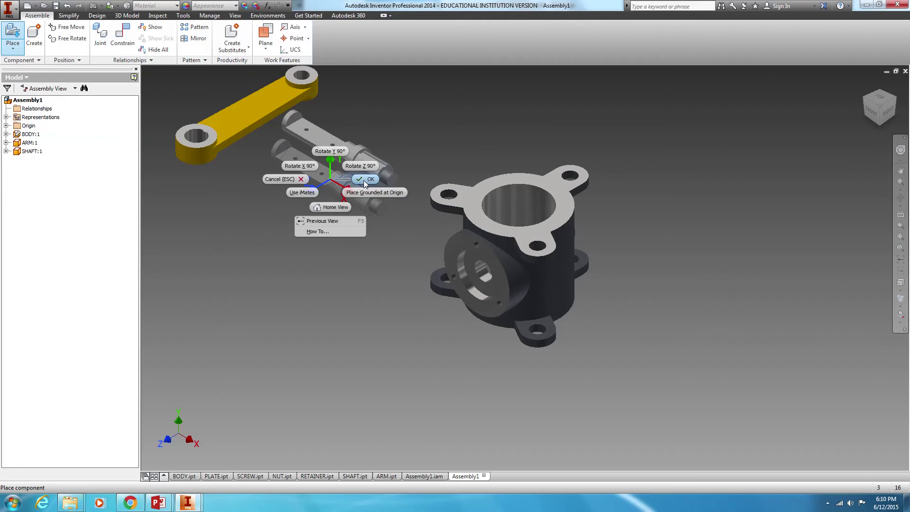
left_click(364, 181)
Step: Place one instance of RETAINER.ipt in the free space above the body
left_click(13, 34)
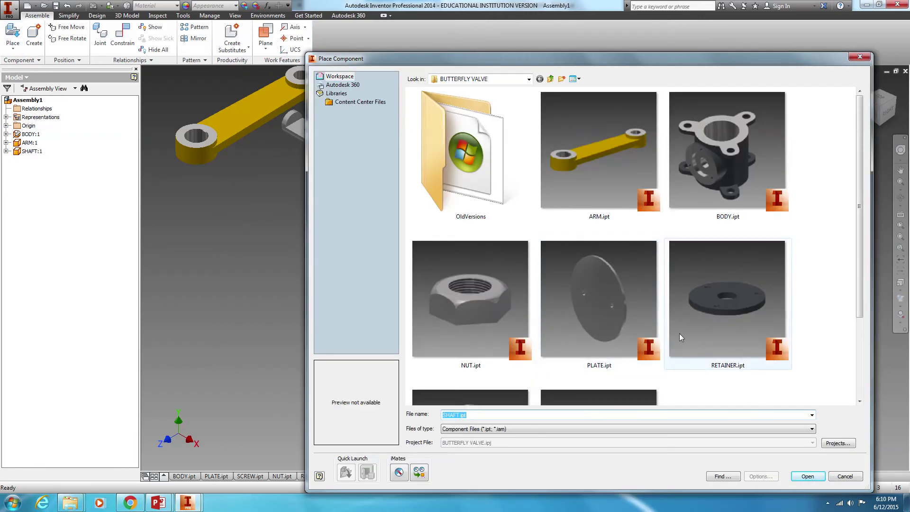
left_click(773, 322)
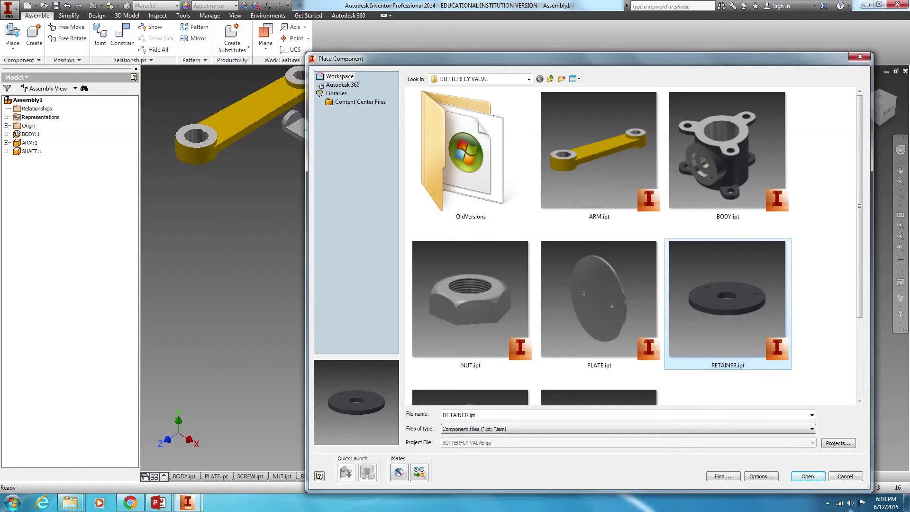
left_click(807, 477)
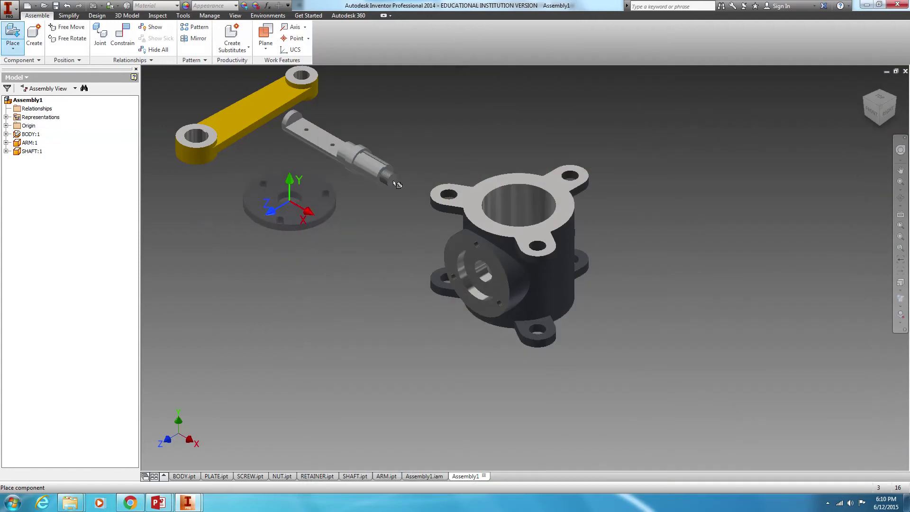
left_click(525, 100)
right_click(628, 132)
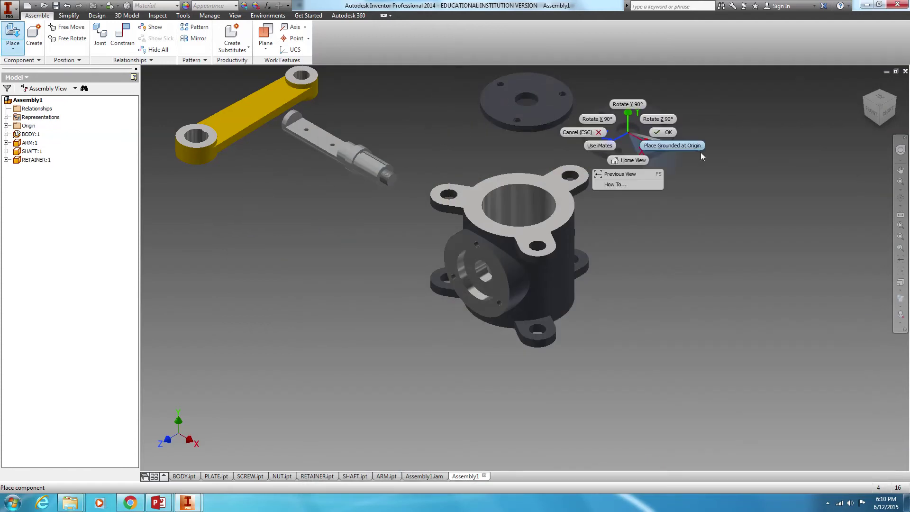
left_click(671, 132)
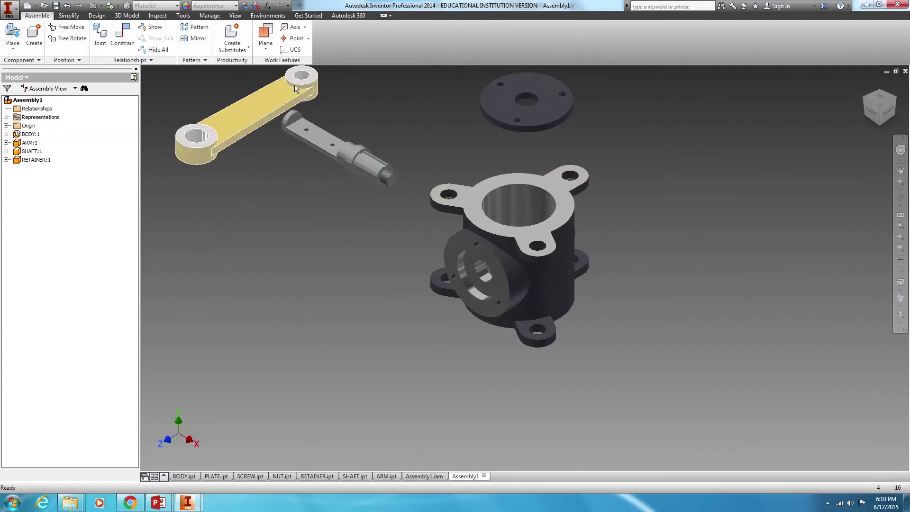
Step: Place one instance of PLATE.ipt in the free space beside the retainer and finish the placement
left_click(12, 35)
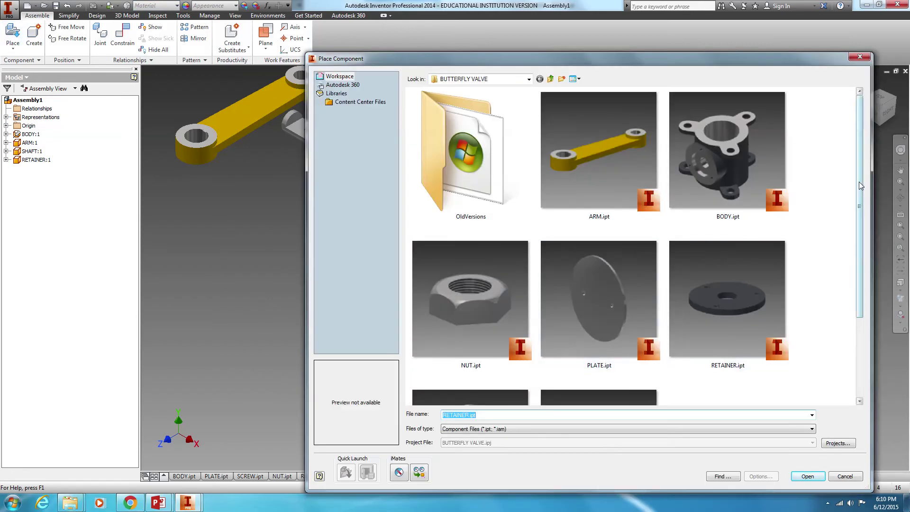
scroll(530, 315, "down", 3)
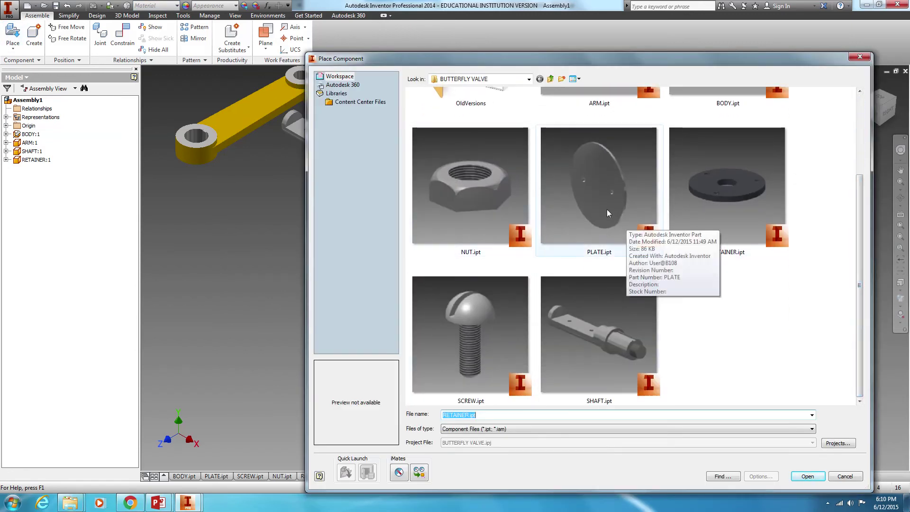
left_click(601, 227)
left_click(808, 476)
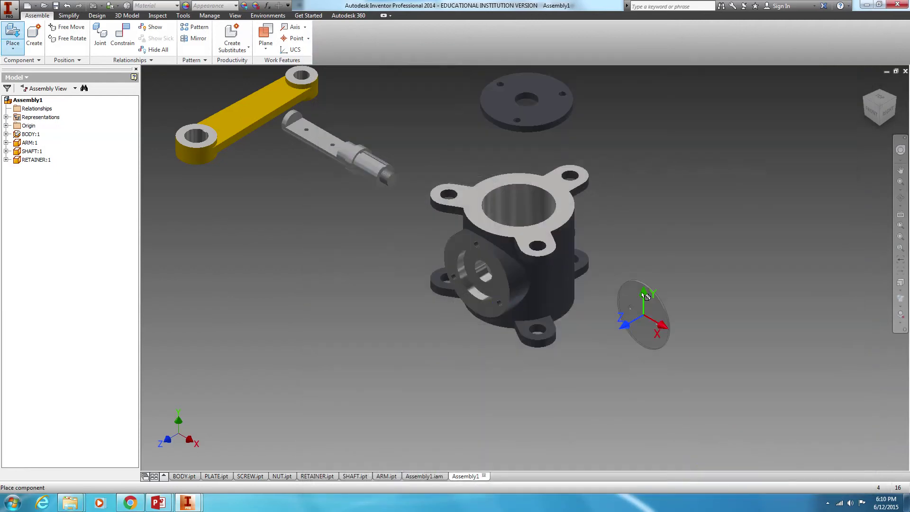
left_click(644, 113)
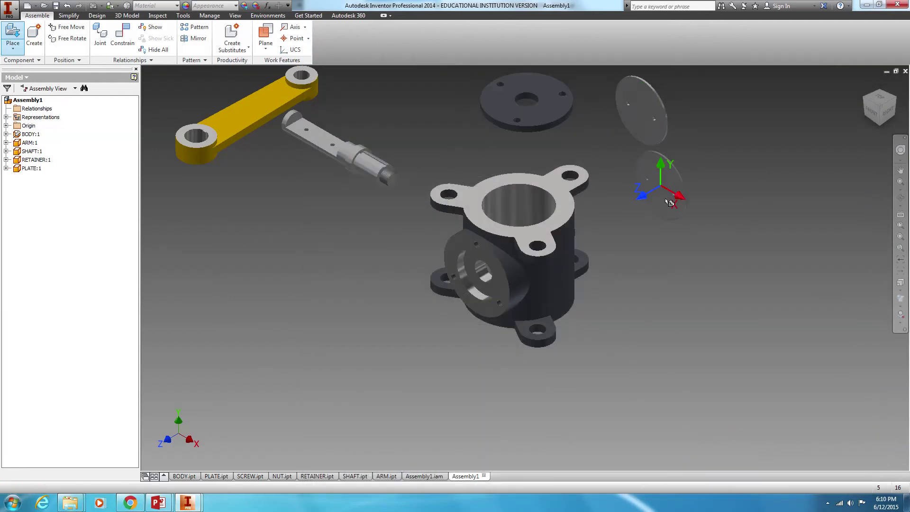
right_click(668, 204)
left_click(702, 211)
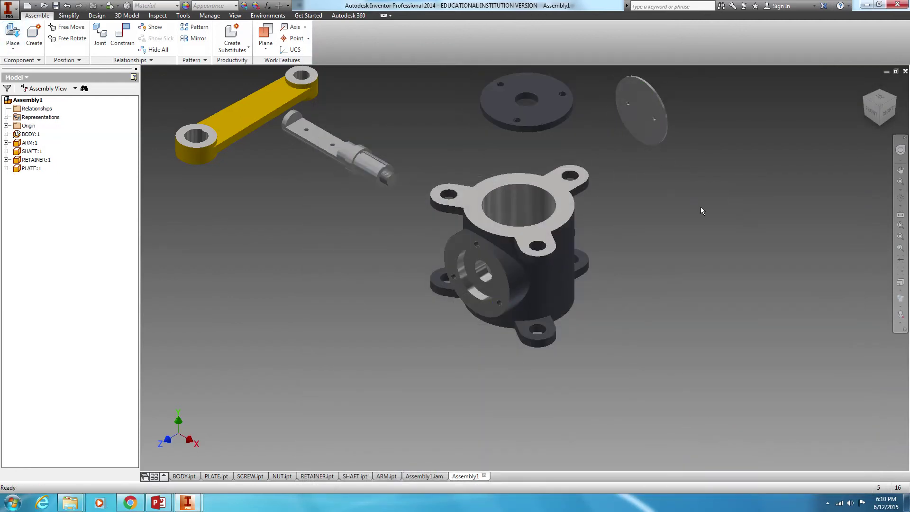
Step: Place one instance of NUT.ipt in the free space beside the plate and finish the placement
left_click(3, 43)
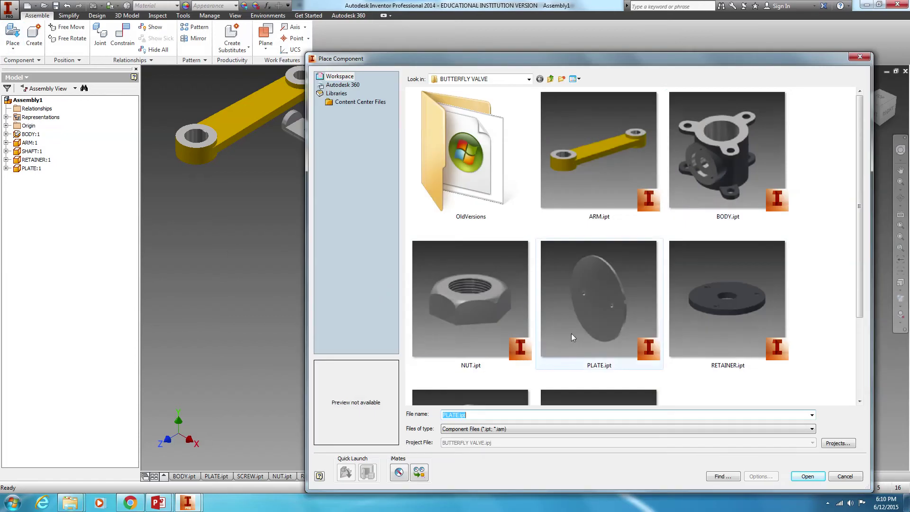
left_click_drag(862, 166, 862, 212)
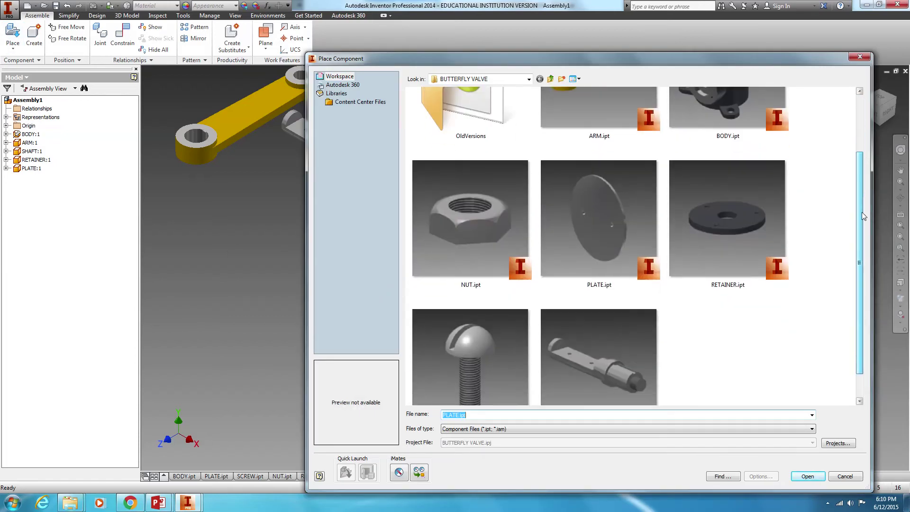
left_click(462, 249)
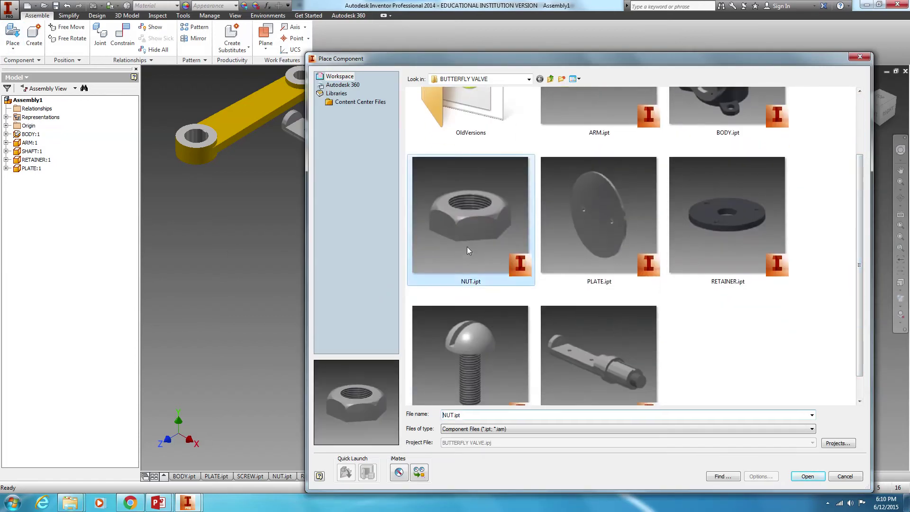
left_click(807, 476)
left_click(712, 114)
right_click(695, 174)
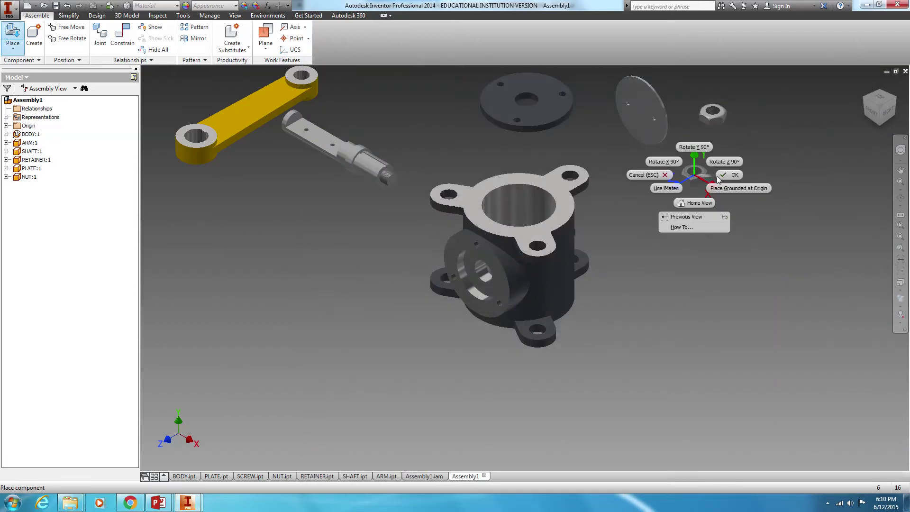
left_click(728, 175)
Step: Place one instance of SCREW.ipt just below the nut and finish the placement
left_click(3, 32)
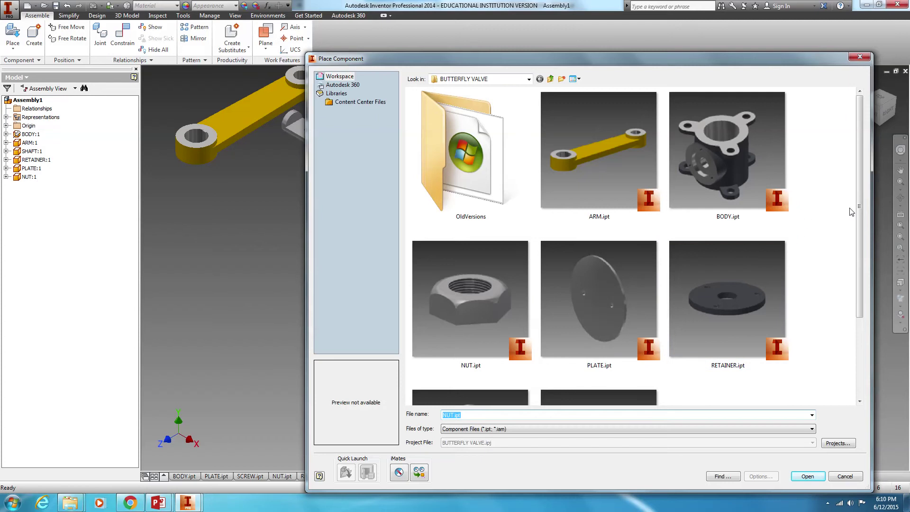
scroll(859, 260, "down", 2)
left_click(486, 340)
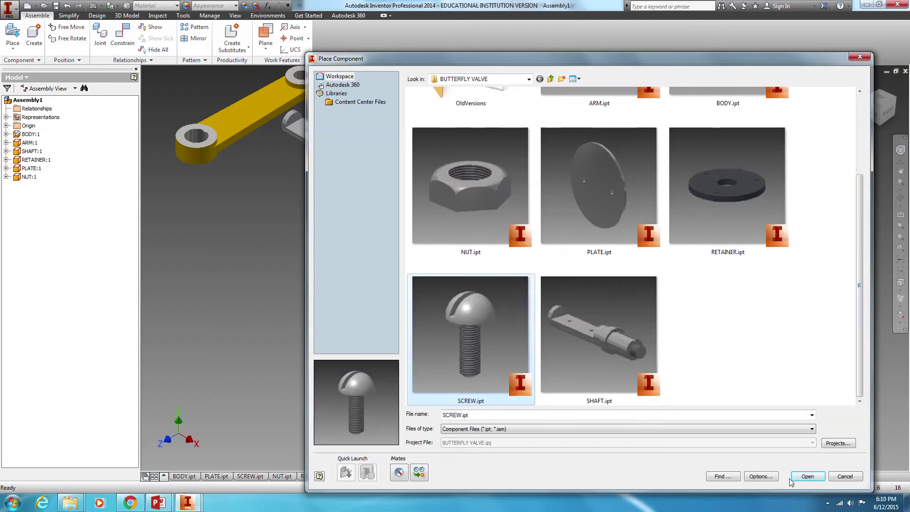
left_click(808, 476)
left_click(712, 186)
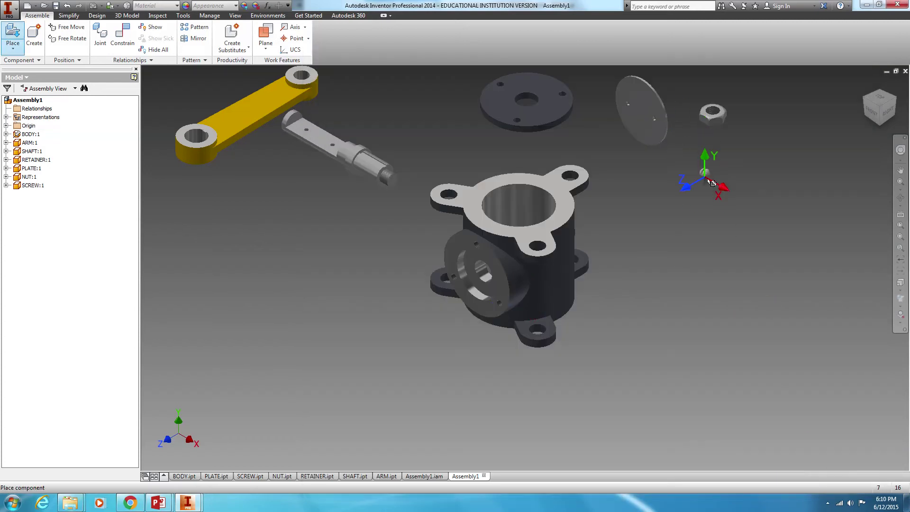
right_click(707, 205)
left_click(738, 208)
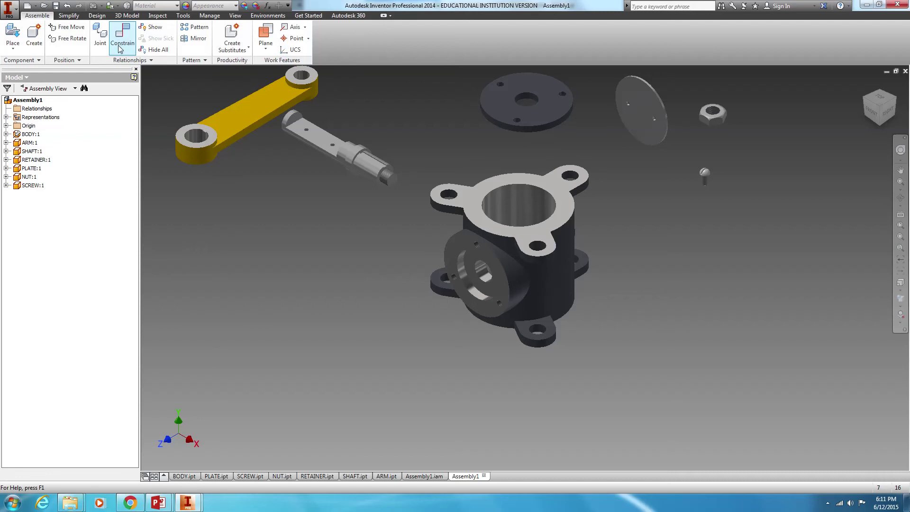
Step: Move the shaft beside the body and mate its axis to the axis of the body's side bore with 0 mm offset
left_click_drag(356, 173, 357, 346)
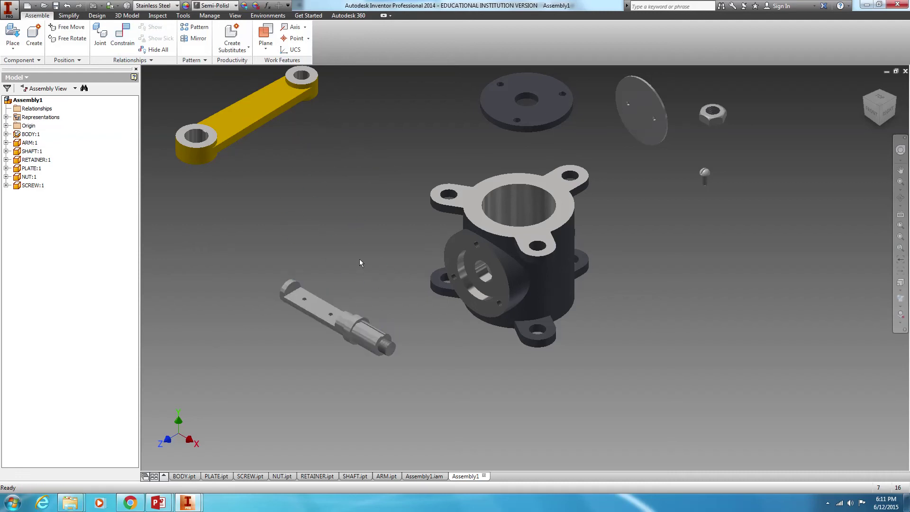
left_click(123, 35)
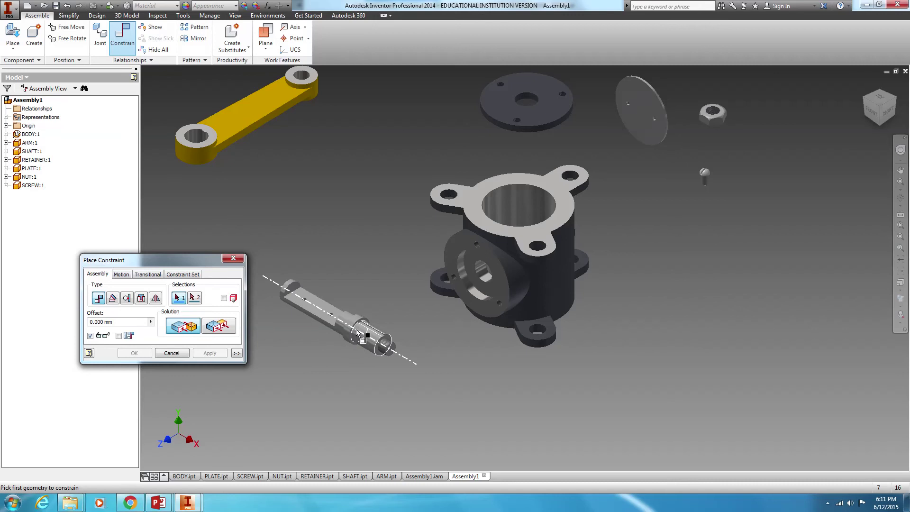
scroll(357, 329, "up", 5)
left_click(370, 342)
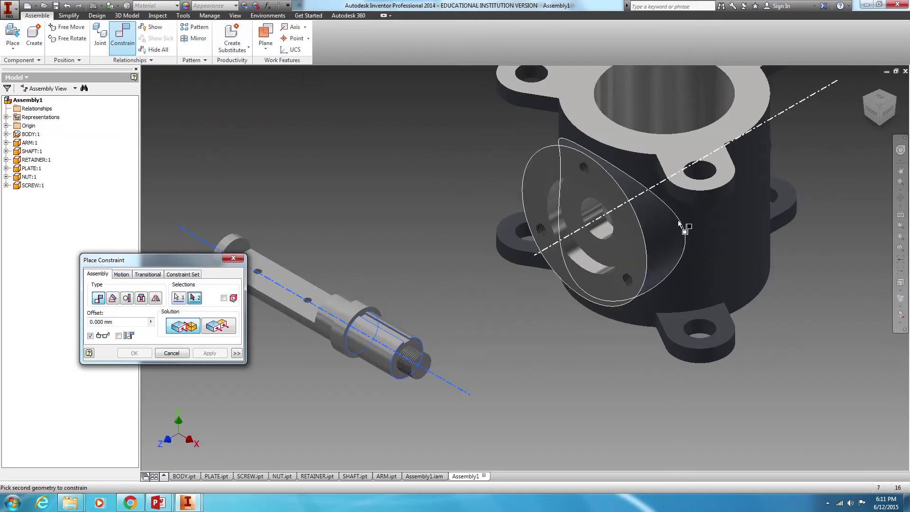
left_click(592, 219)
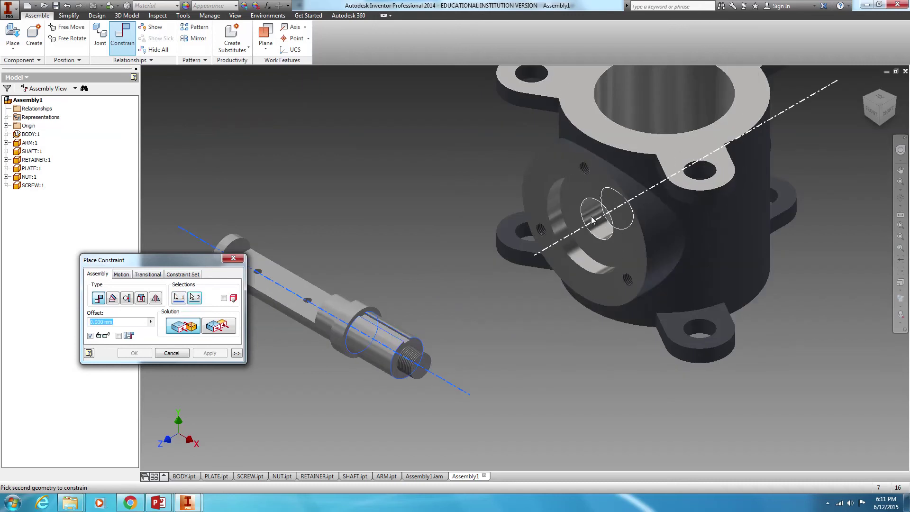
left_click(592, 219)
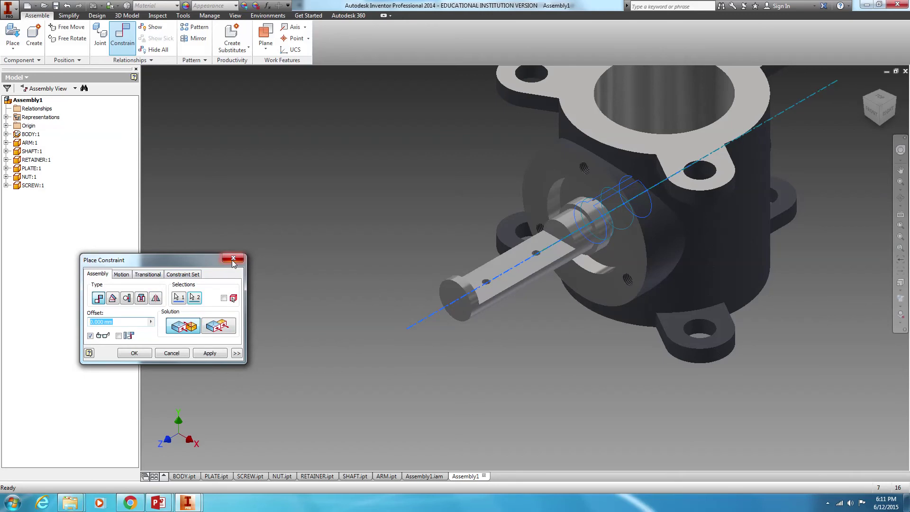
left_click(134, 353)
Step: Slide the shaft out of the body along its axis and free-rotate it to expose the collar face towards the flat section
left_click_drag(540, 242, 428, 308)
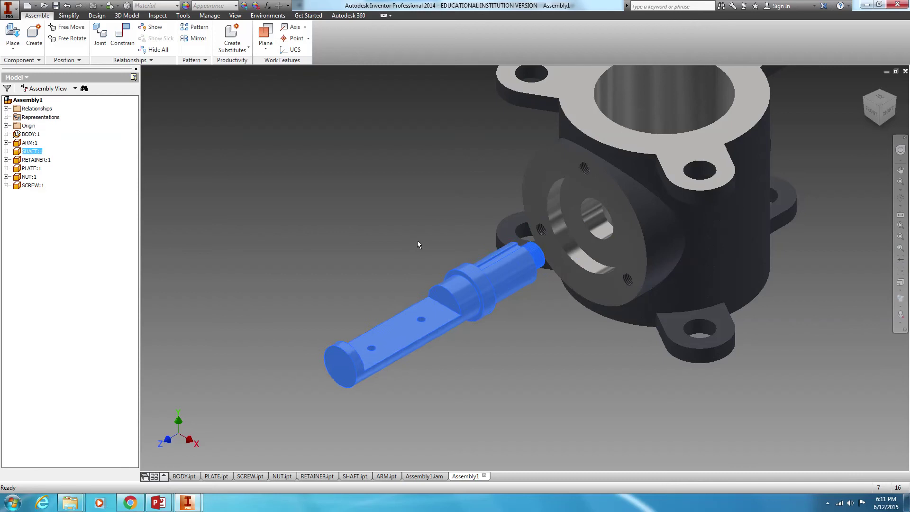
right_click(442, 308)
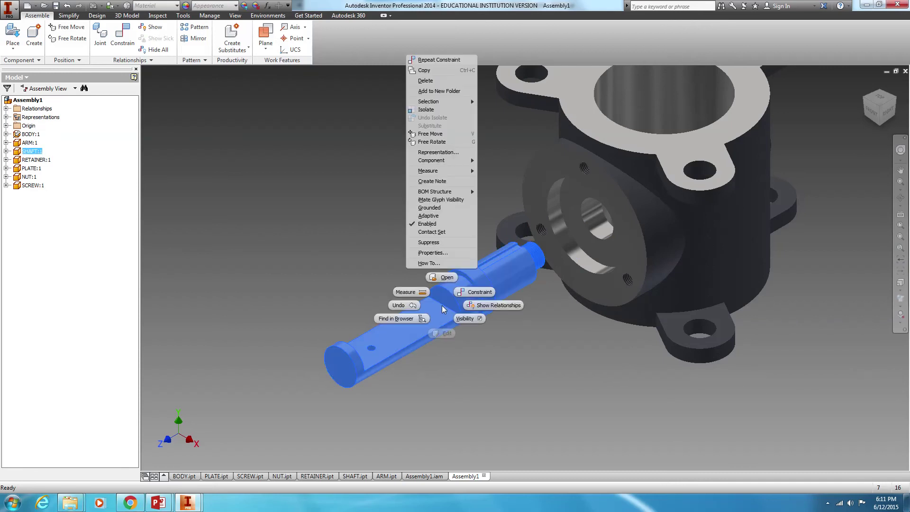
left_click(458, 142)
left_click_drag(511, 266, 443, 402)
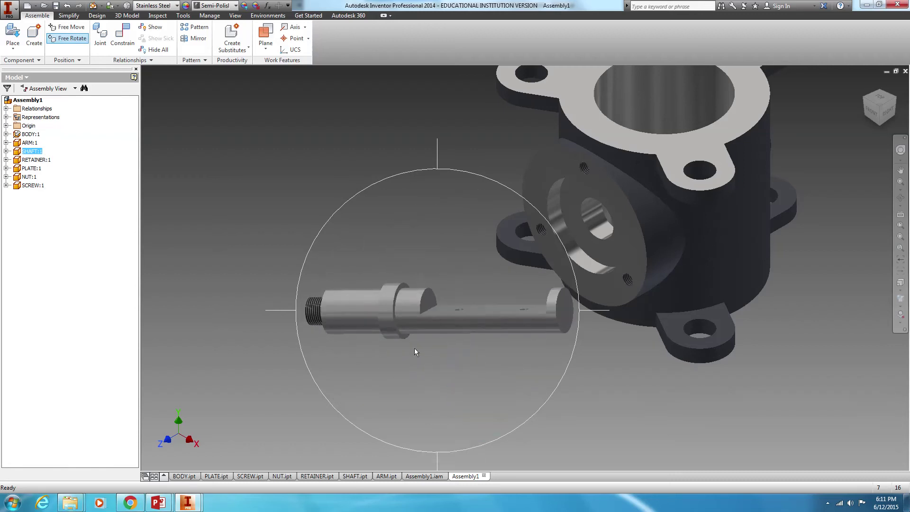
key("Escape")
Step: Mate the shaft's collar face to the recessed face of the body's side flange with 0 mm offset
scroll(413, 340, "down", 3)
left_click(452, 365)
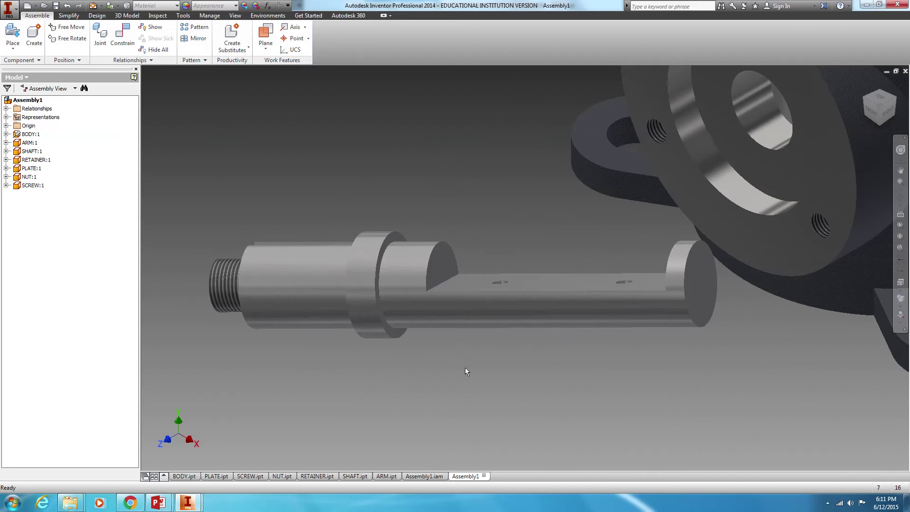
key("c")
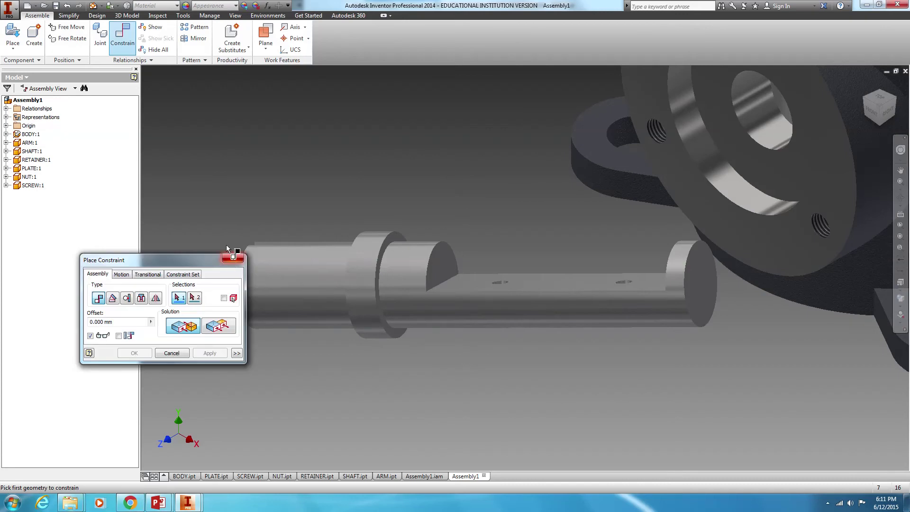
scroll(378, 261, "down", 3)
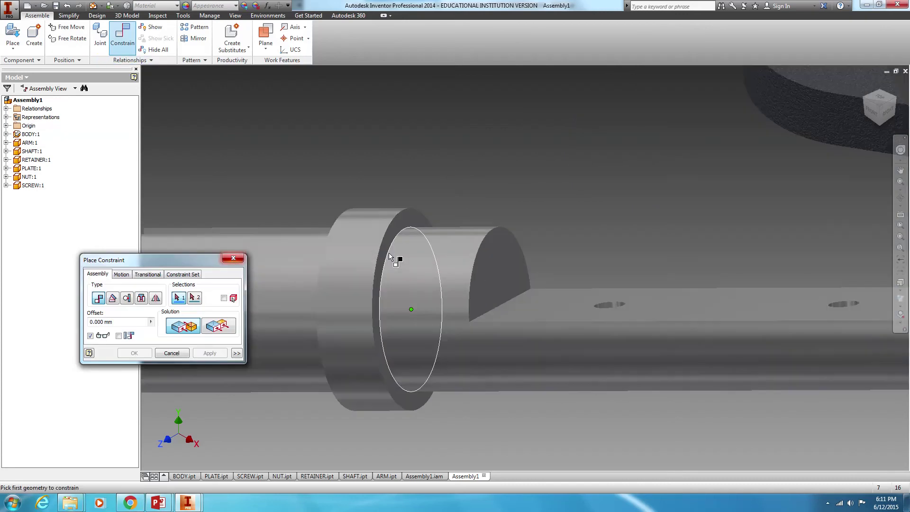
scroll(383, 253, "up", 2)
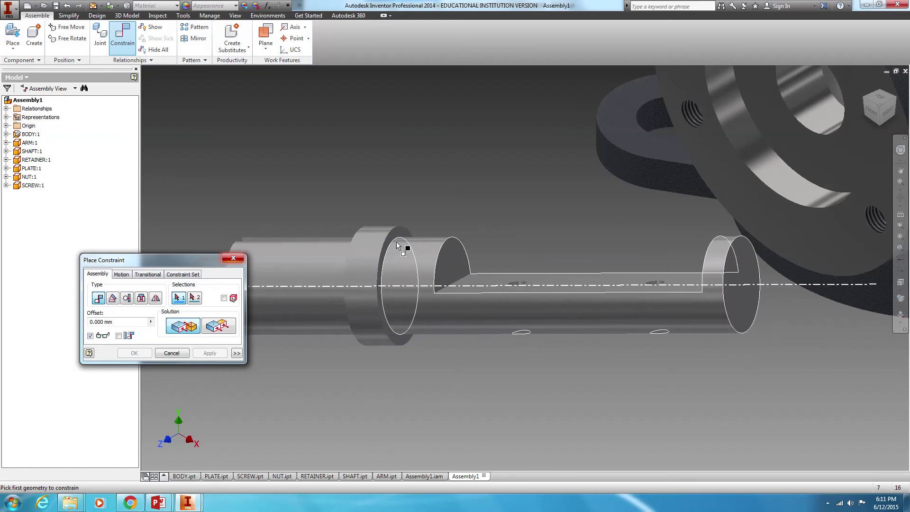
left_click(398, 248)
scroll(540, 227, "up", 3)
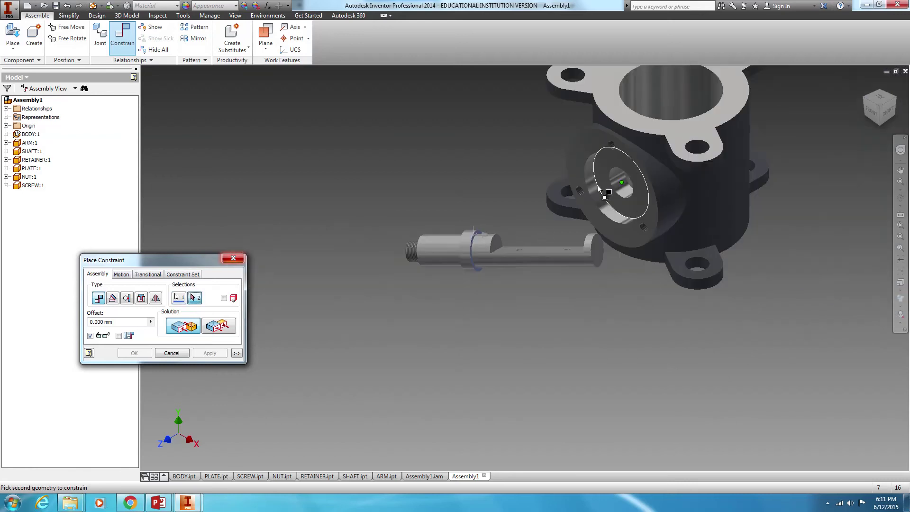
scroll(601, 187, "down", 2)
left_click(602, 164)
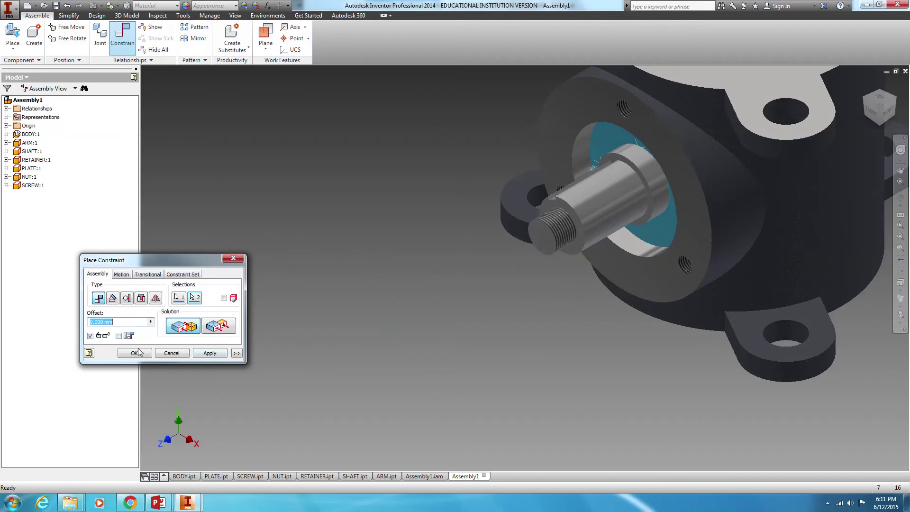
left_click(198, 352)
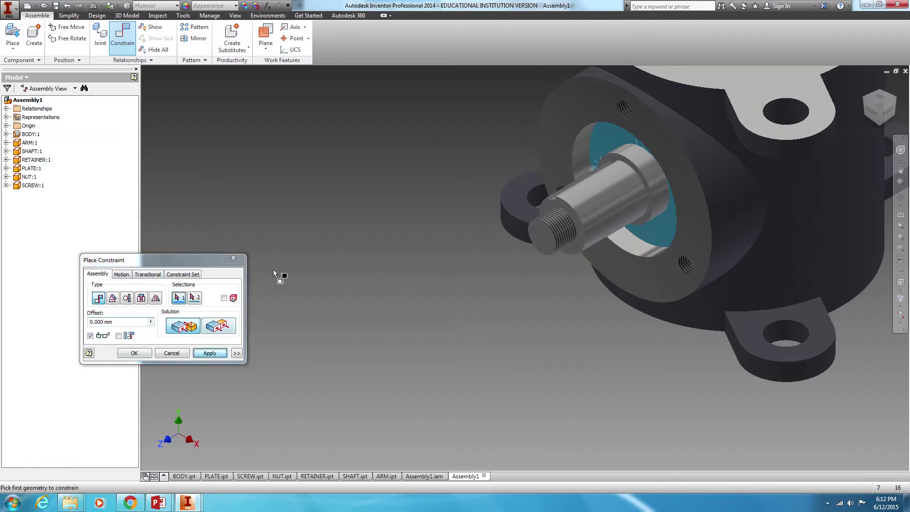
key("Escape")
Step: Check how the shaft turns in the body, look into the main bore from above, and restore the home view
left_click_drag(621, 212, 624, 211)
scroll(628, 211, "up", 3)
middle_click_drag(637, 220, 563, 330)
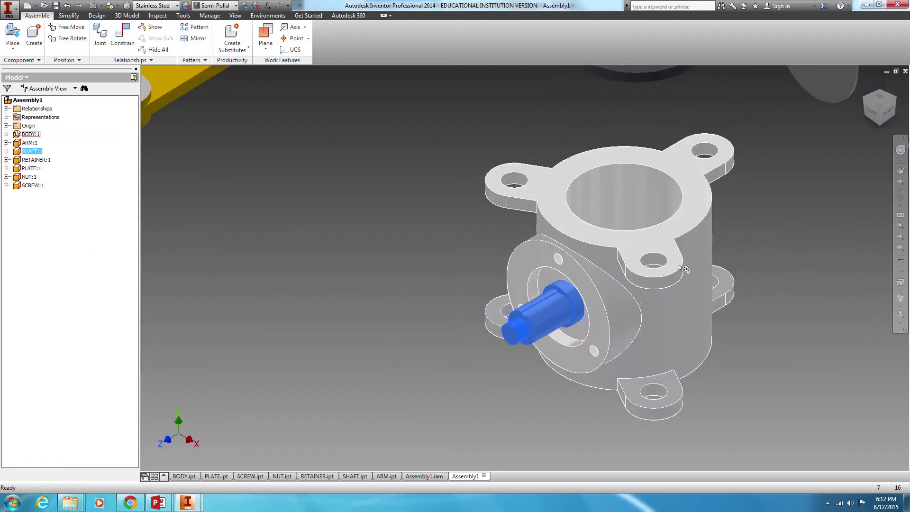
scroll(720, 270, "up", 3)
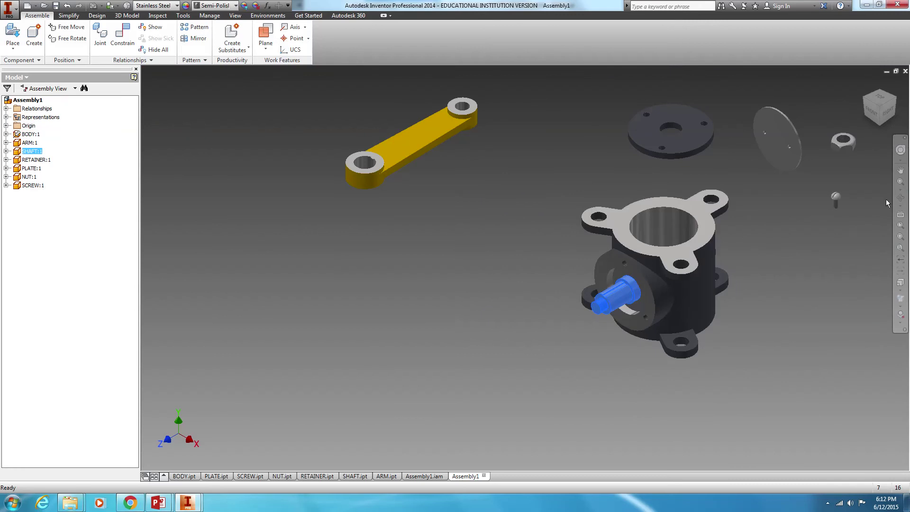
left_click(900, 197)
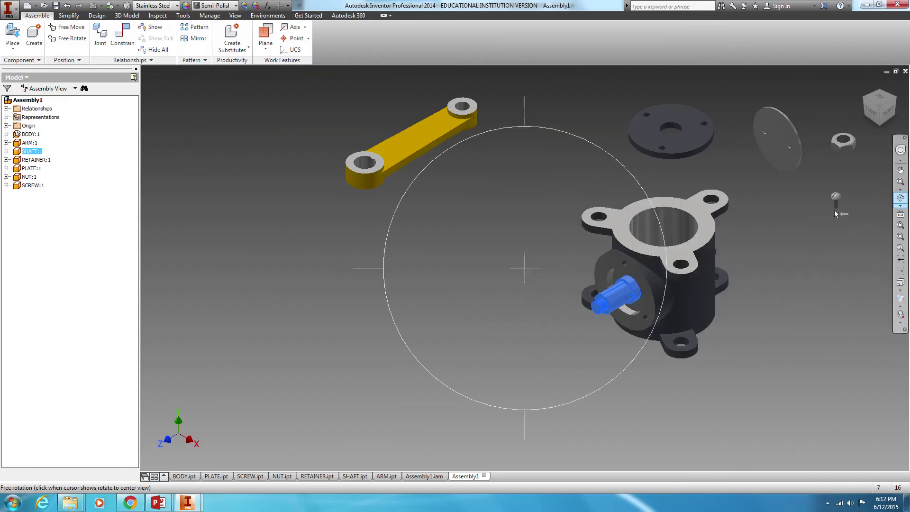
left_click_drag(602, 235, 482, 262)
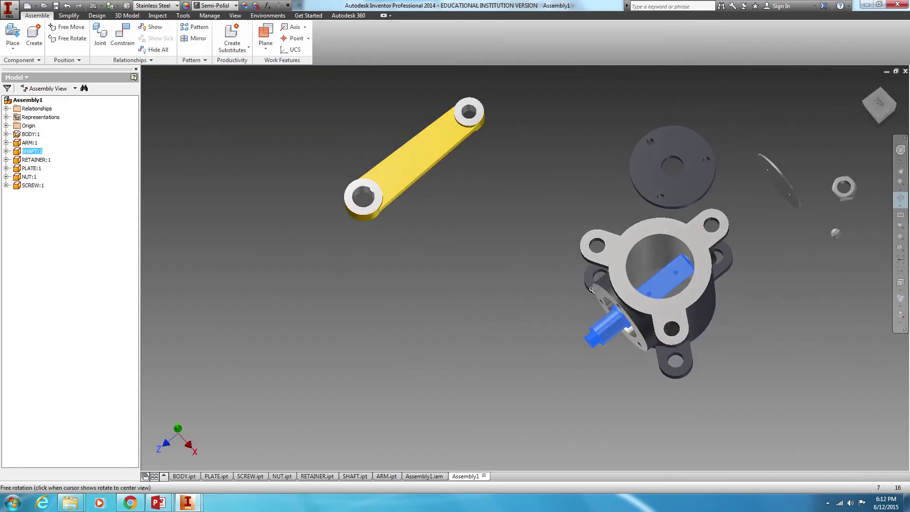
right_click(483, 262)
left_click(509, 260)
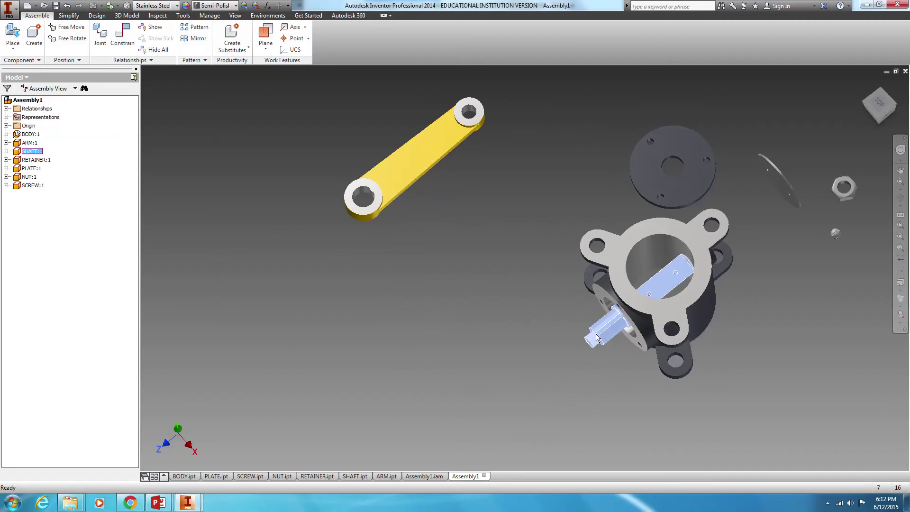
left_click_drag(592, 331, 593, 334)
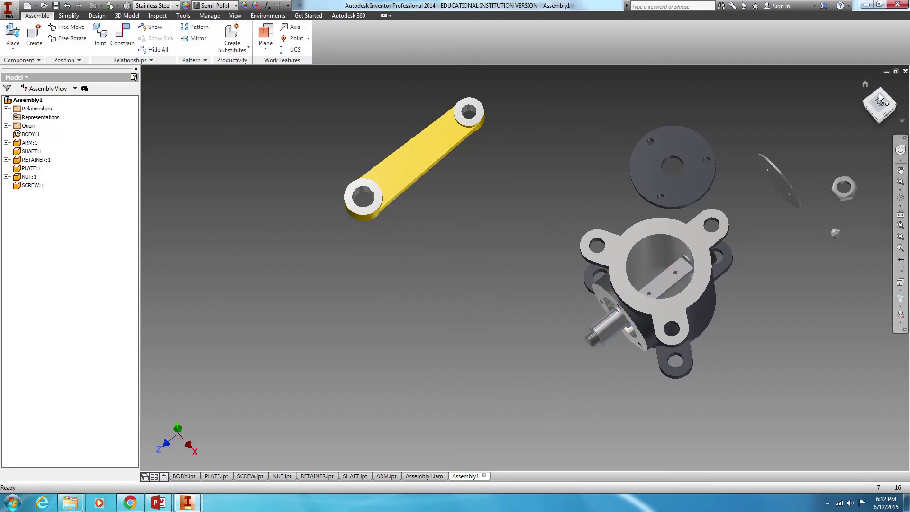
left_click(867, 83)
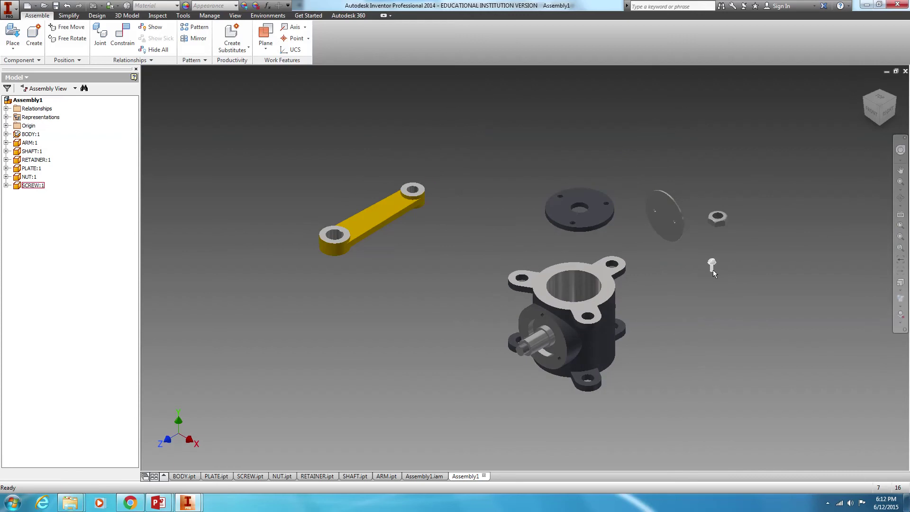
right_click(713, 269)
left_click(715, 278)
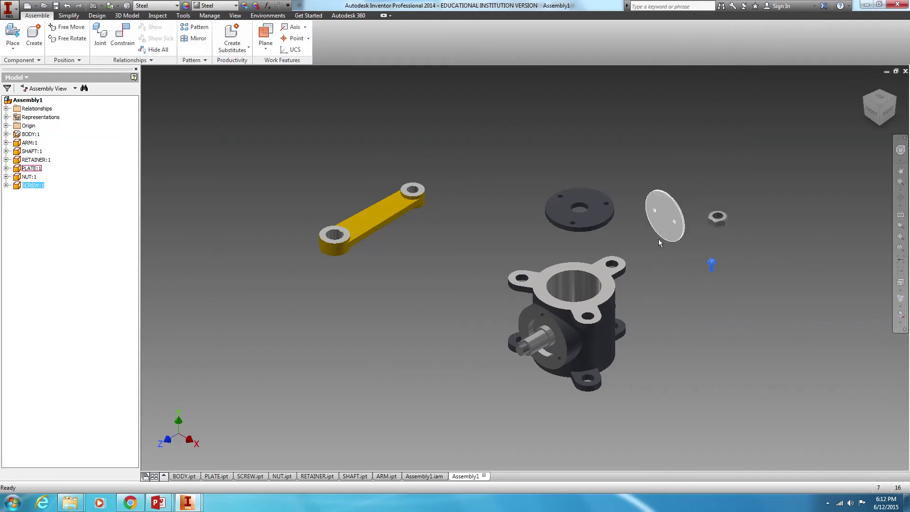
left_click(544, 347)
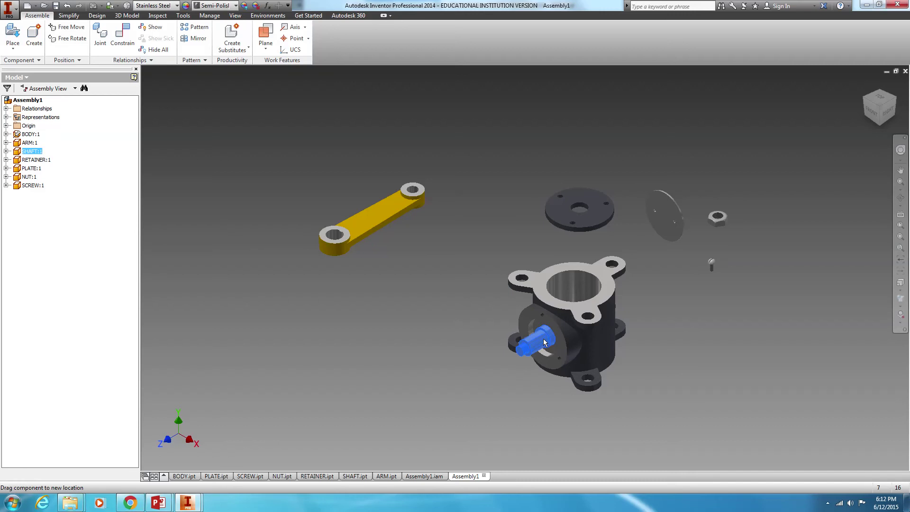
left_click(616, 237)
Step: Mate the plate's flat face to the shaft's flat face inside the body's main bore with 0 mm offset
scroll(660, 227, "up", 5)
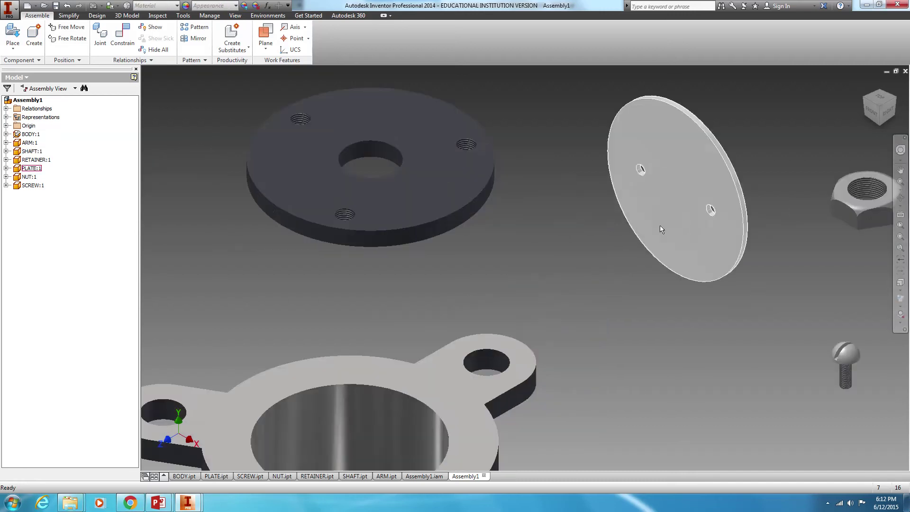
scroll(659, 225, "down", 3)
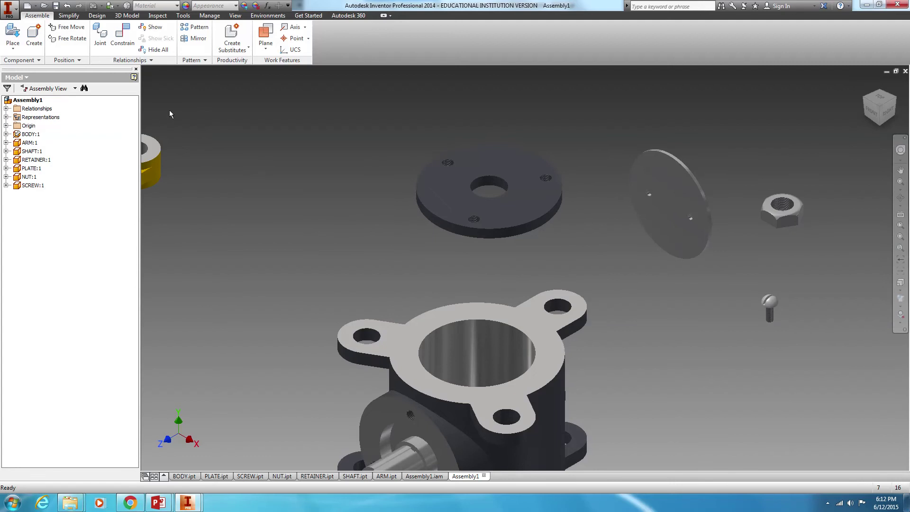
left_click(122, 34)
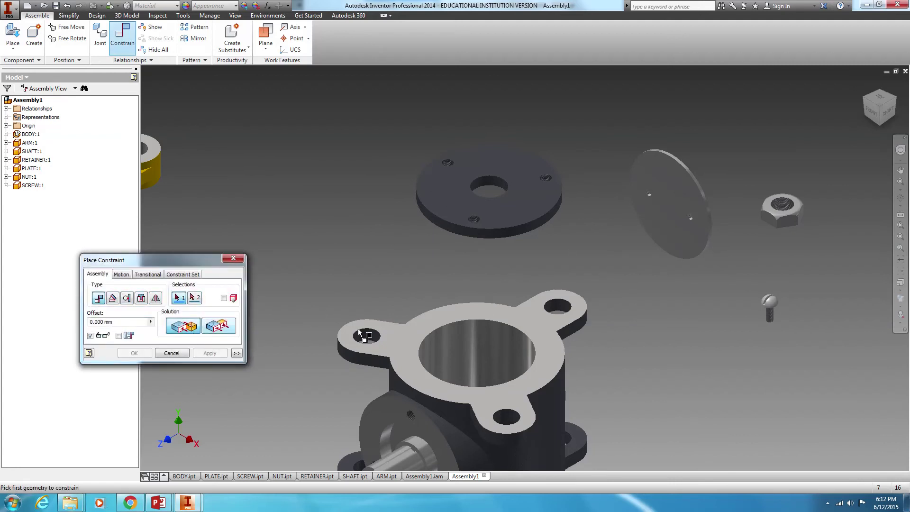
left_click(661, 201)
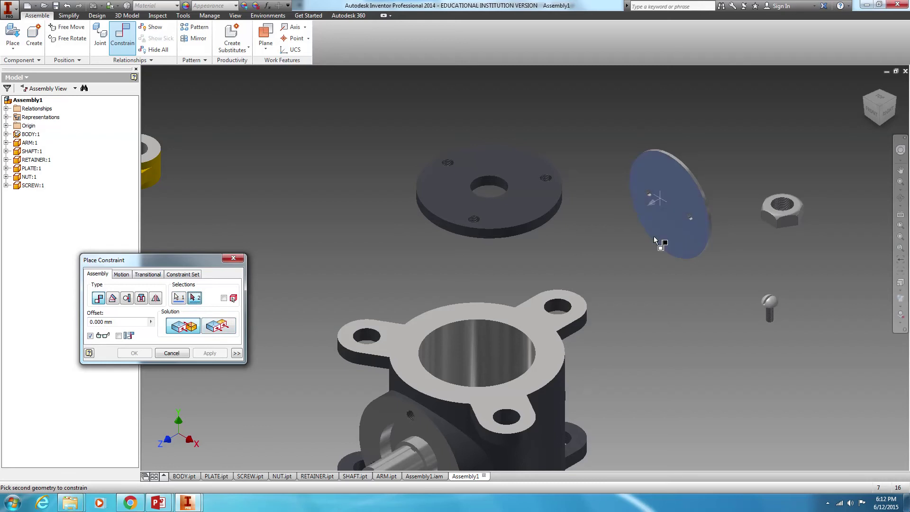
scroll(613, 289, "down", 5)
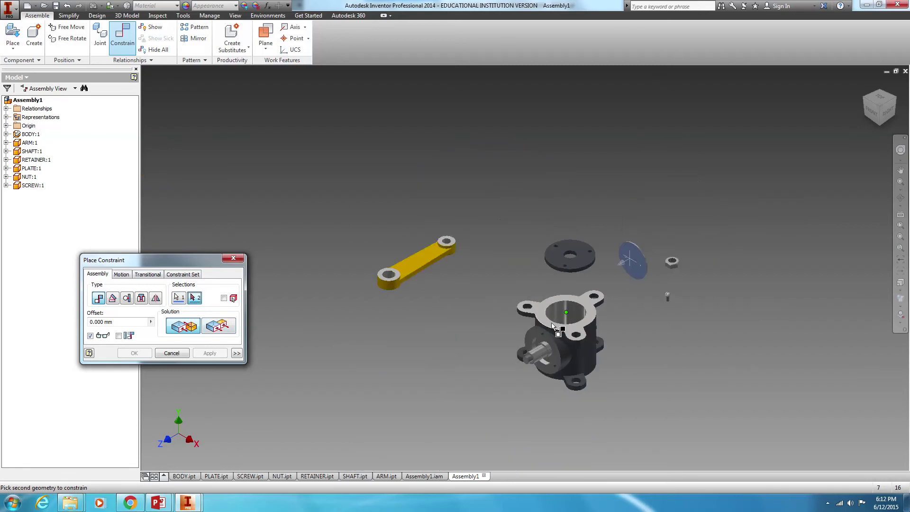
left_click(900, 197)
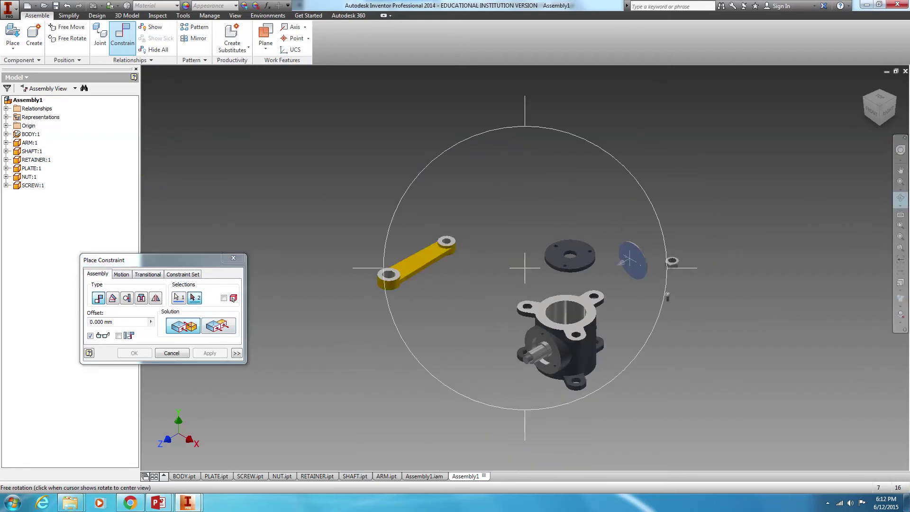
left_click_drag(530, 338, 539, 352)
scroll(565, 326, "up", 3)
right_click(560, 328)
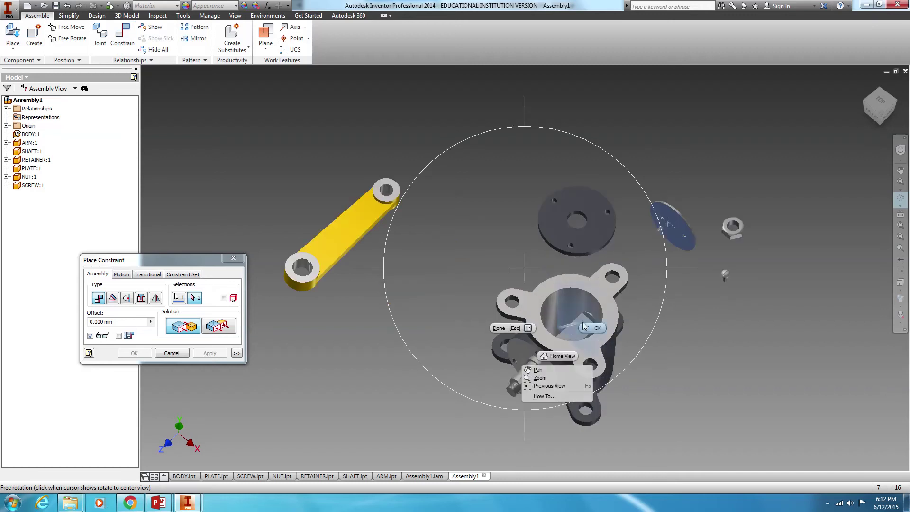
left_click(583, 323)
scroll(585, 322, "up", 4)
left_click(543, 359)
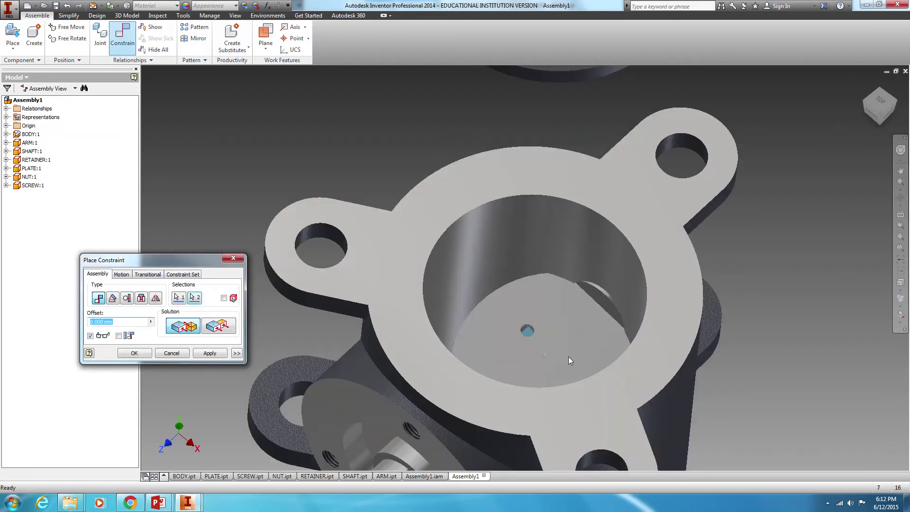
left_click(130, 355)
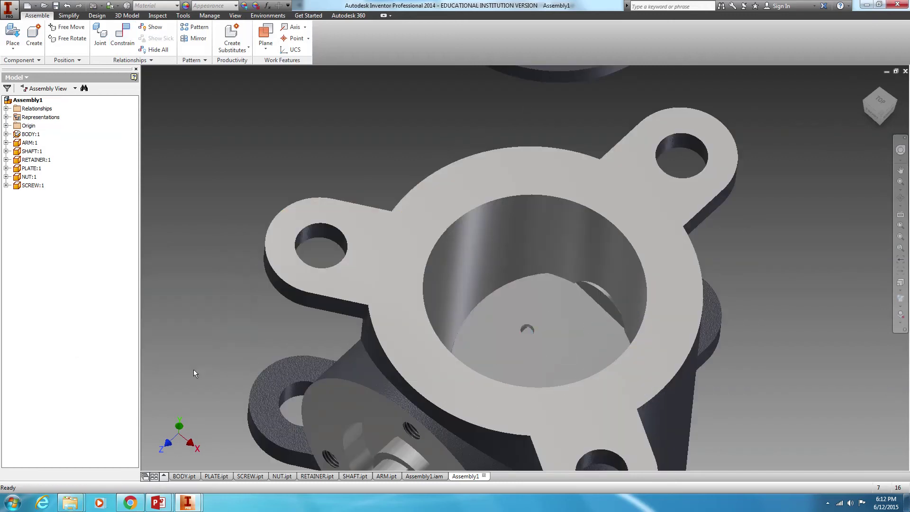
Step: Slide the plate along the shaft's flat face inside the bore to uncover the shaft's screw holes
left_click_drag(520, 354, 544, 427)
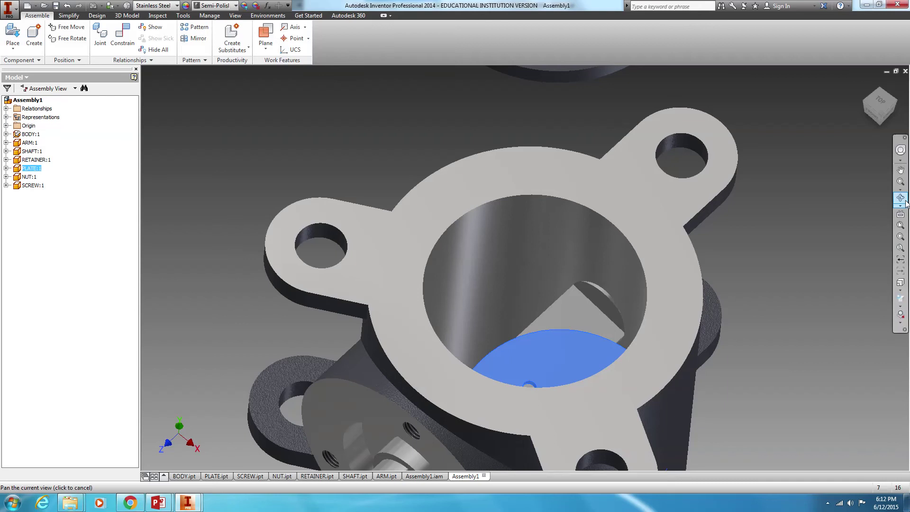
left_click(900, 198)
left_click_drag(544, 318, 525, 355)
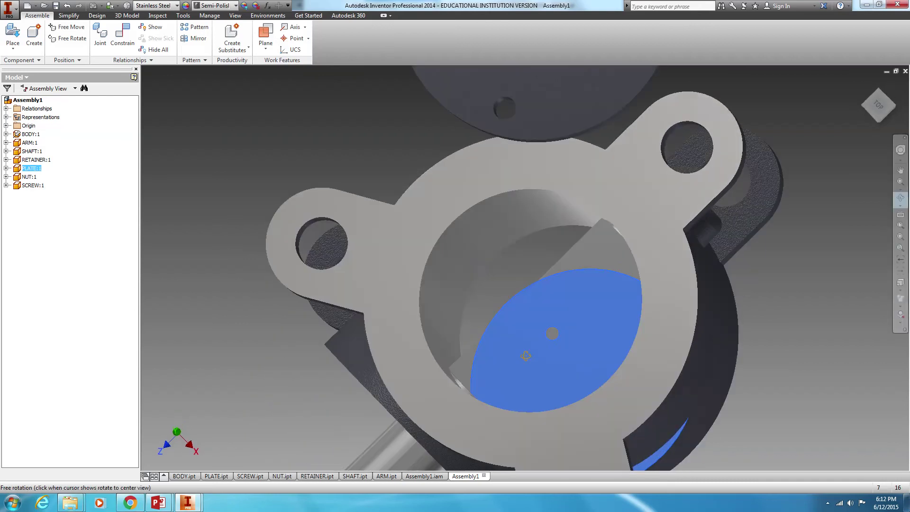
right_click(473, 288)
left_click(508, 287)
left_click_drag(563, 325, 556, 348)
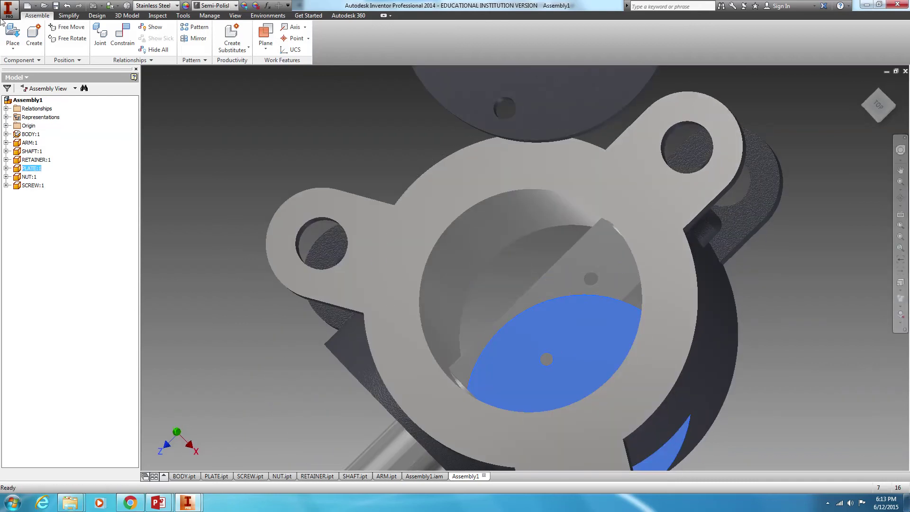
Step: Mate the axis of one screw hole in the shaft to the axis of a plate hole with 0 mm offset
left_click(122, 35)
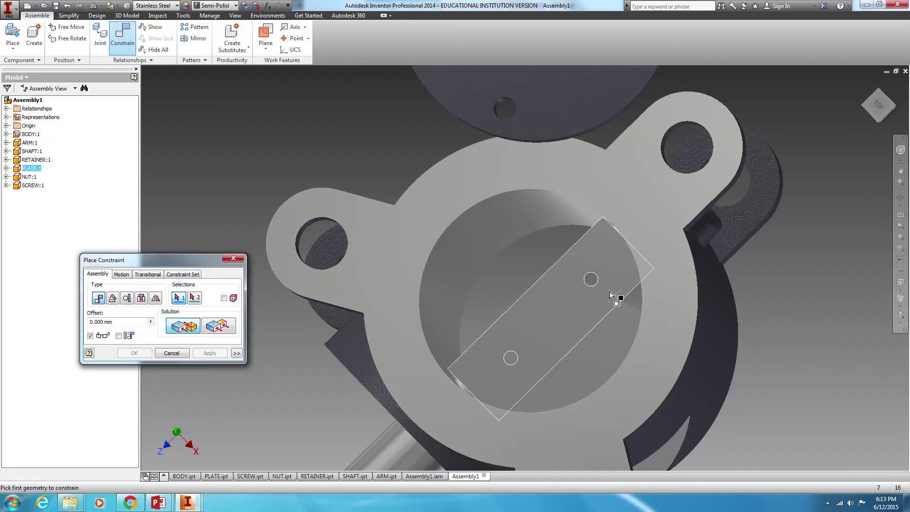
scroll(593, 275, "up", 5)
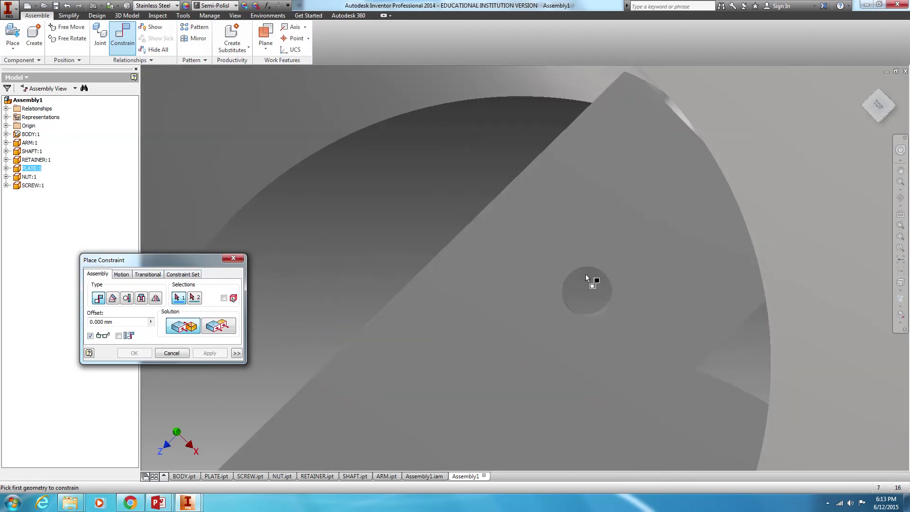
middle_click_drag(584, 274, 589, 252)
left_click(583, 317)
scroll(583, 316, "up", 3)
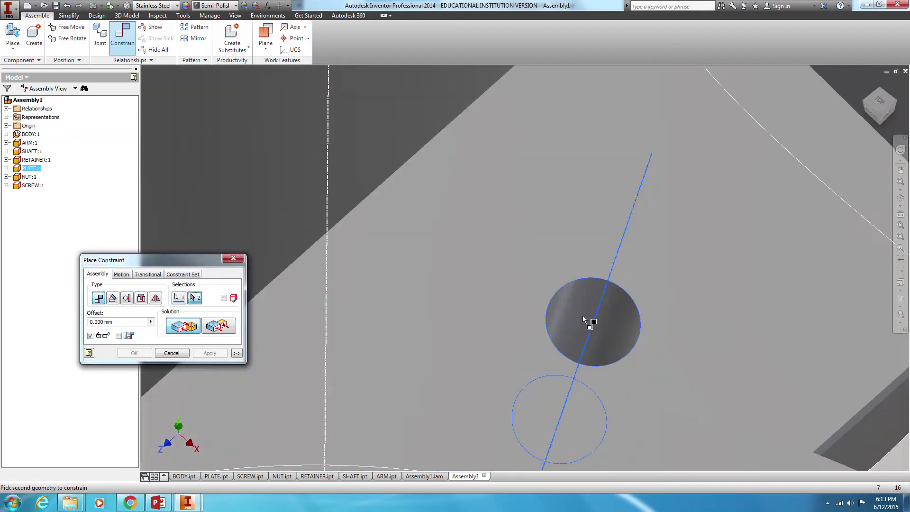
scroll(583, 317, "down", 5)
middle_click_drag(569, 323, 543, 370, "shift")
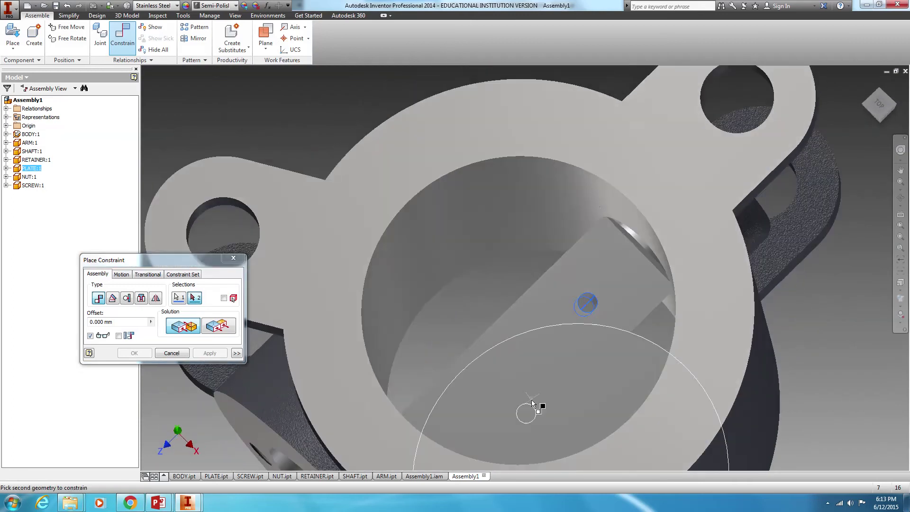
mouse_move(532, 402)
middle_mouse_down("shift")
mouse_move(538, 380)
mouse_move(533, 410)
middle_mouse_up("shift")
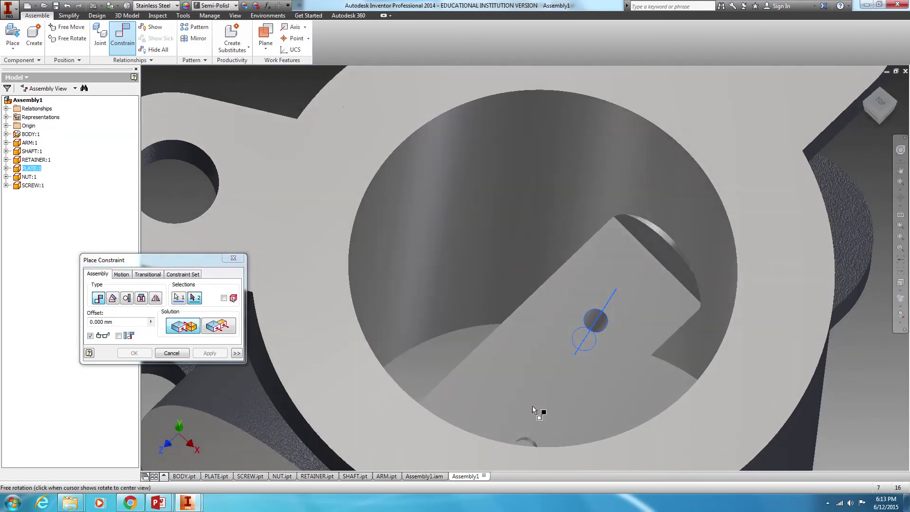
scroll(532, 443, "up", 3)
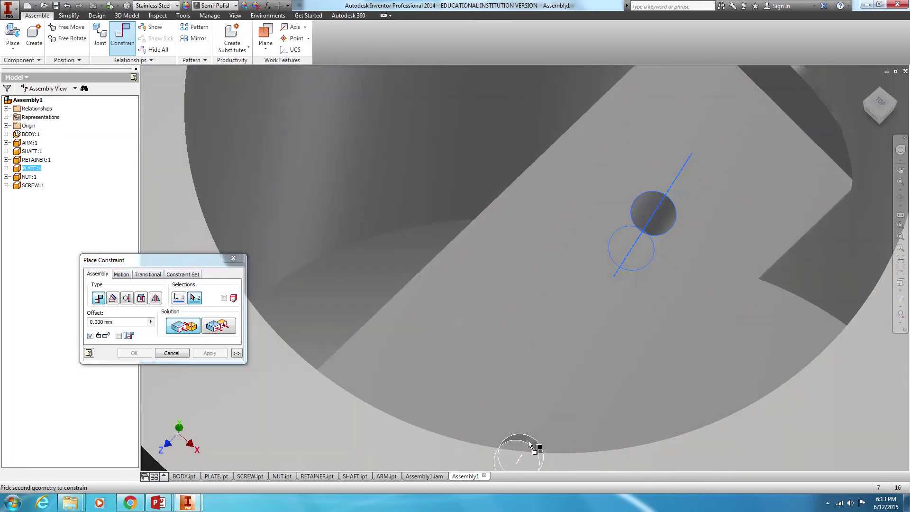
left_click(529, 443)
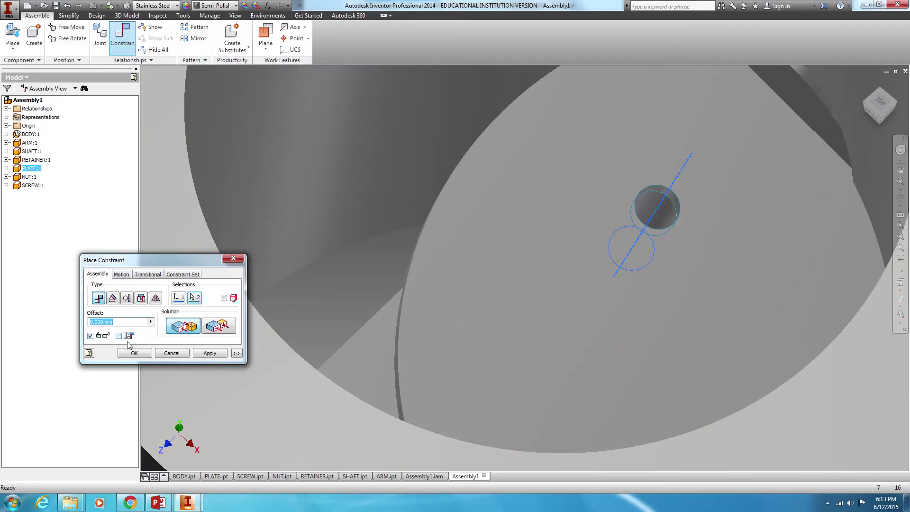
left_click(134, 354)
Step: Swing the plate about its mated hole and look into the bore from above to expose the remaining plate hole
left_click_drag(472, 386, 443, 337)
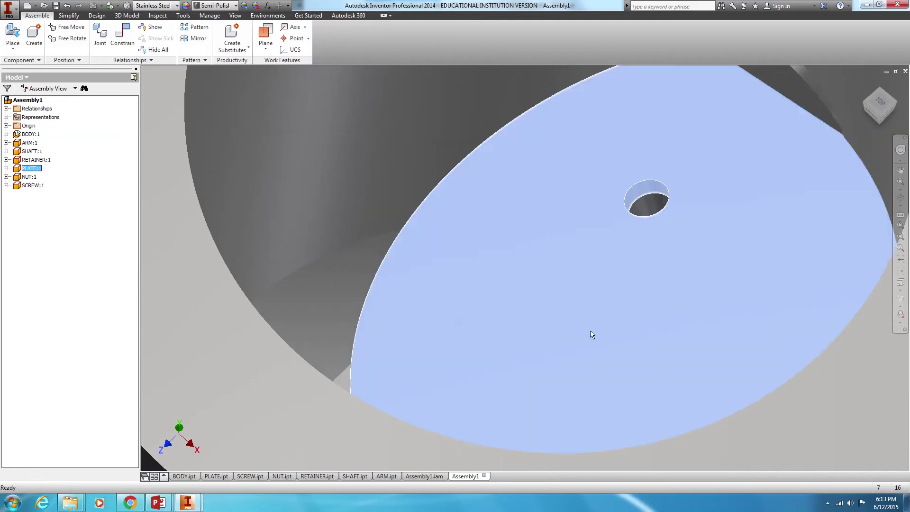
key("Home")
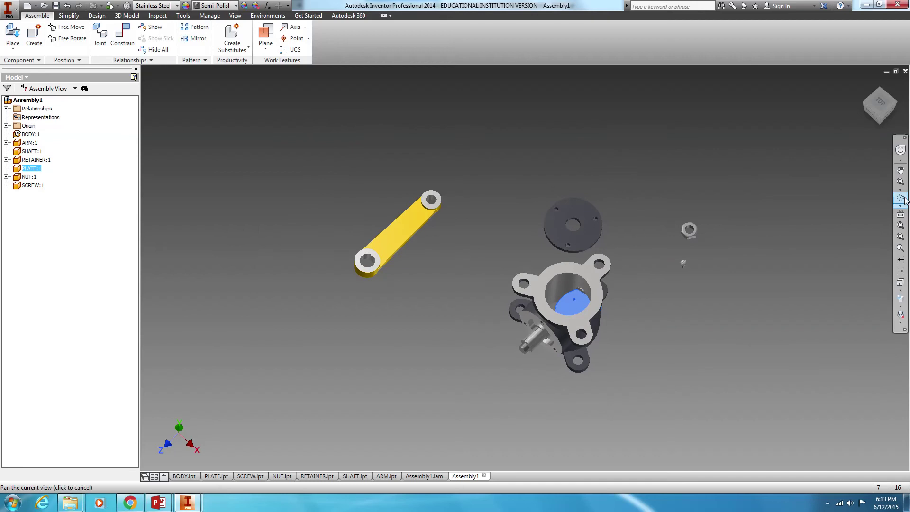
left_click(905, 199)
left_click_drag(549, 290, 555, 332)
right_click(696, 316)
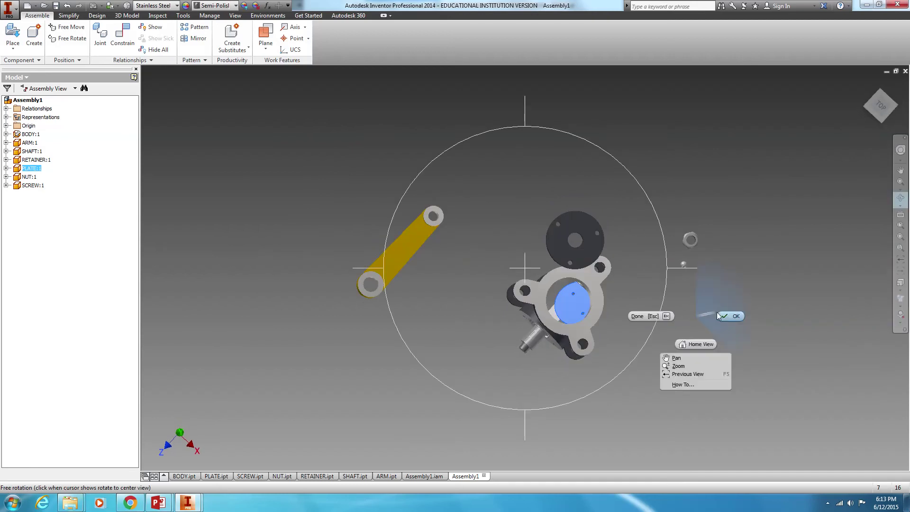
left_click(718, 313)
key("End")
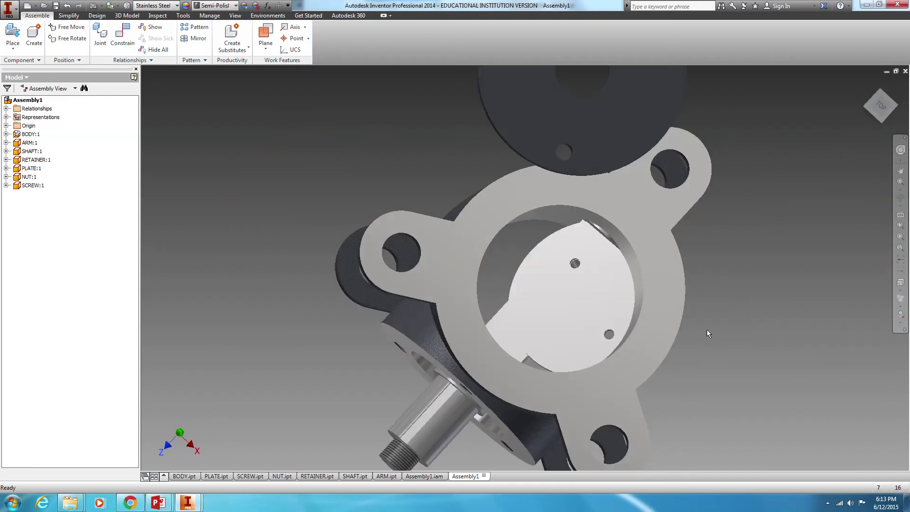
Step: Mate the axis of the plate's remaining hole to the axis of the shaft's second screw hole with 0 mm offset
left_click(122, 34)
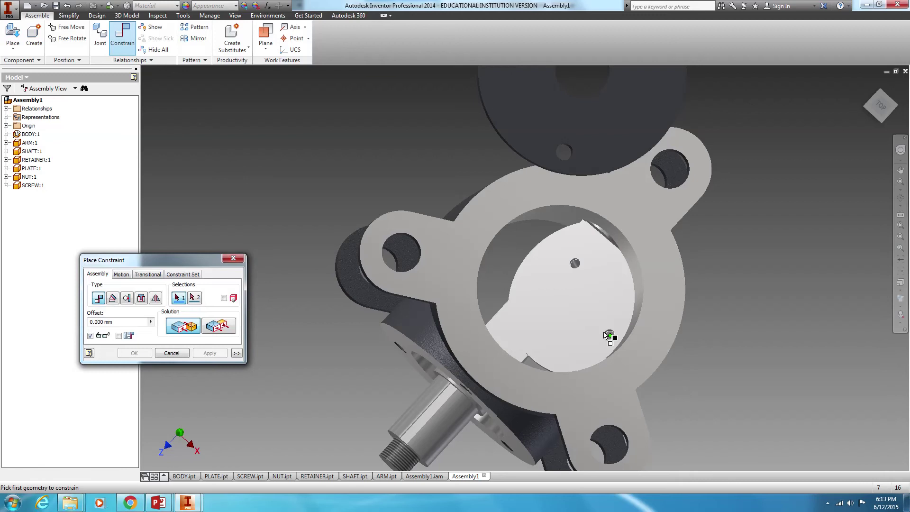
scroll(612, 336, "up", 8)
left_click(617, 332)
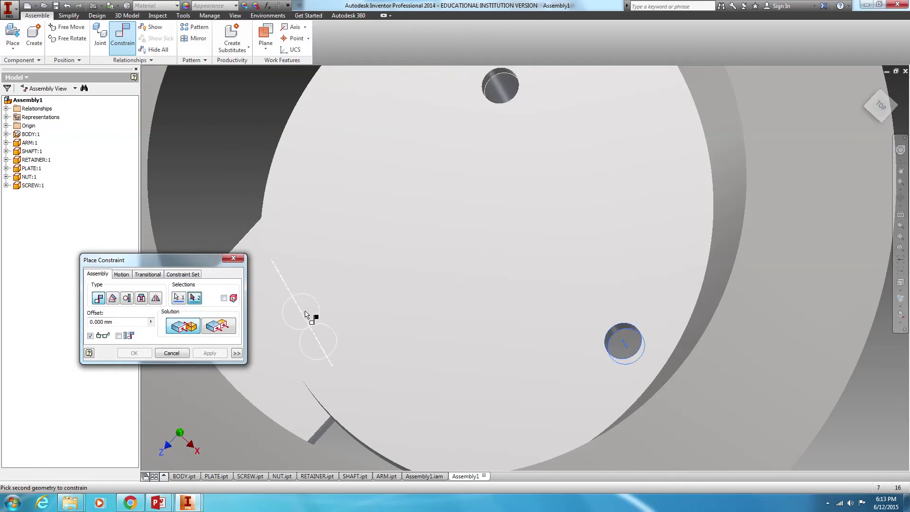
left_click(305, 314)
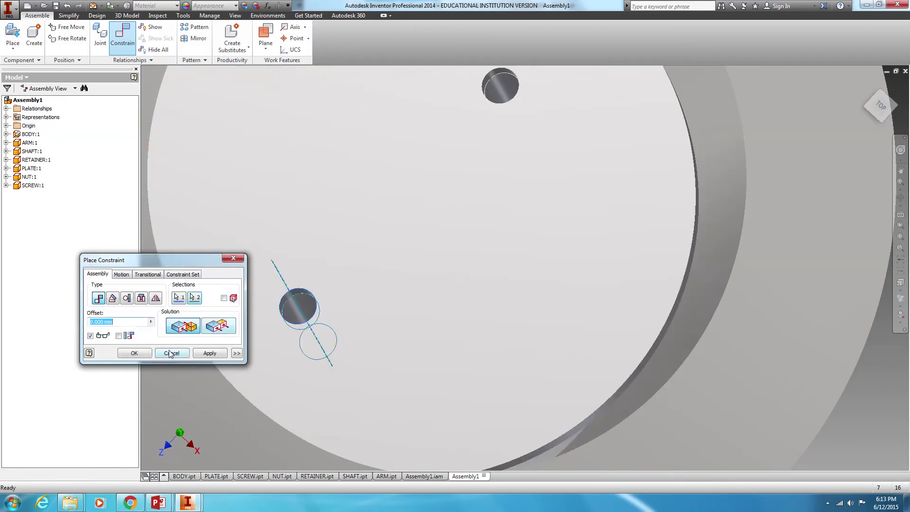
left_click(208, 353)
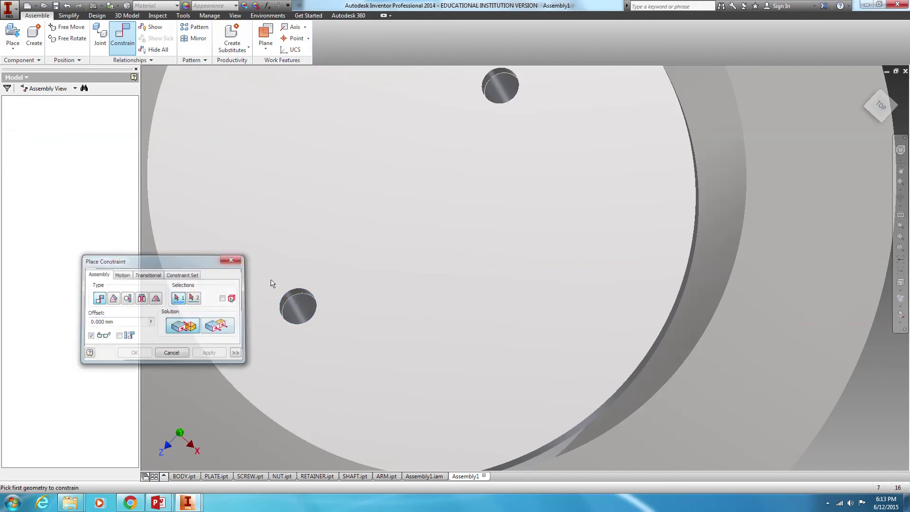
key("Escape")
Step: Turn the plate and shaft together to check their movement in the bore, and restore the home view
mouse_move(513, 378)
left_mouse_down()
mouse_move(560, 414)
mouse_move(663, 449)
mouse_move(887, 87)
left_mouse_up()
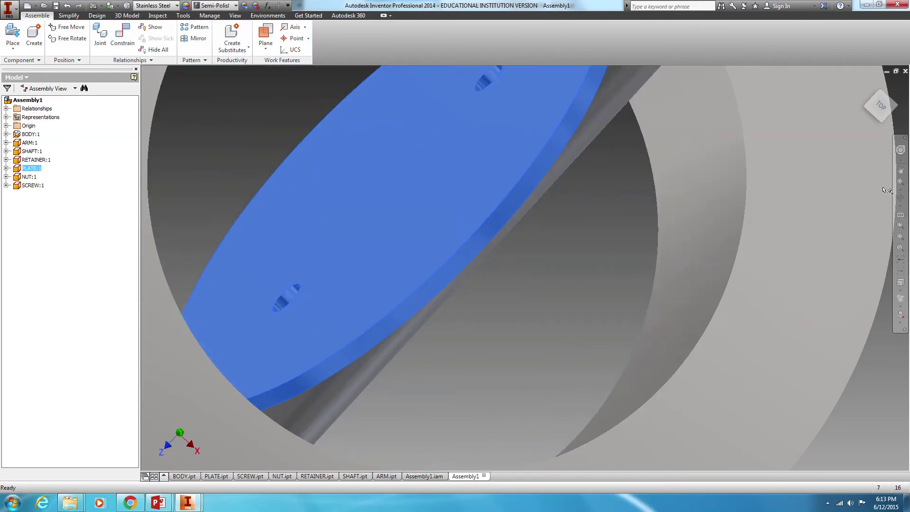
left_click(875, 88)
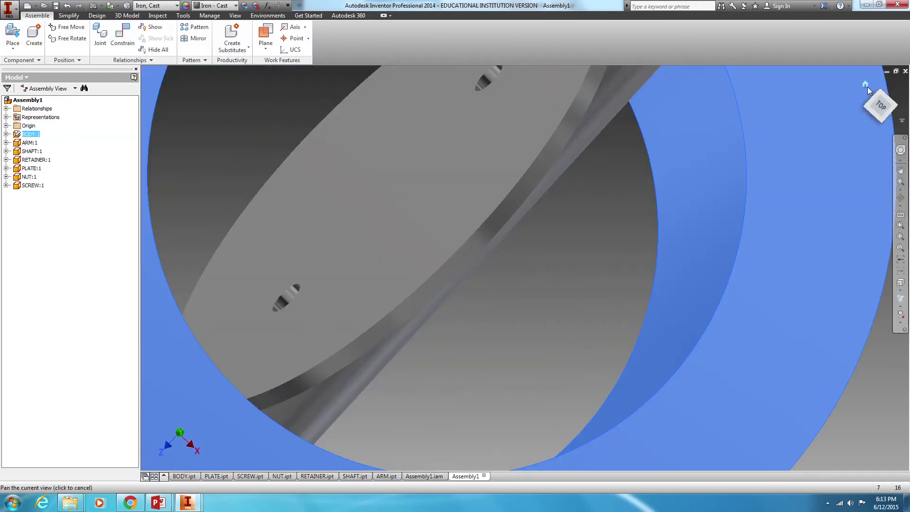
left_click(870, 89)
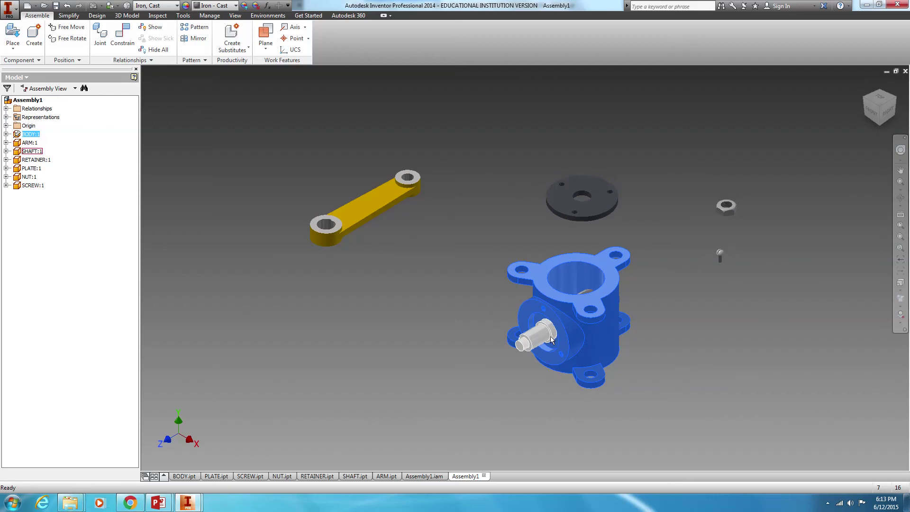
left_click(551, 339)
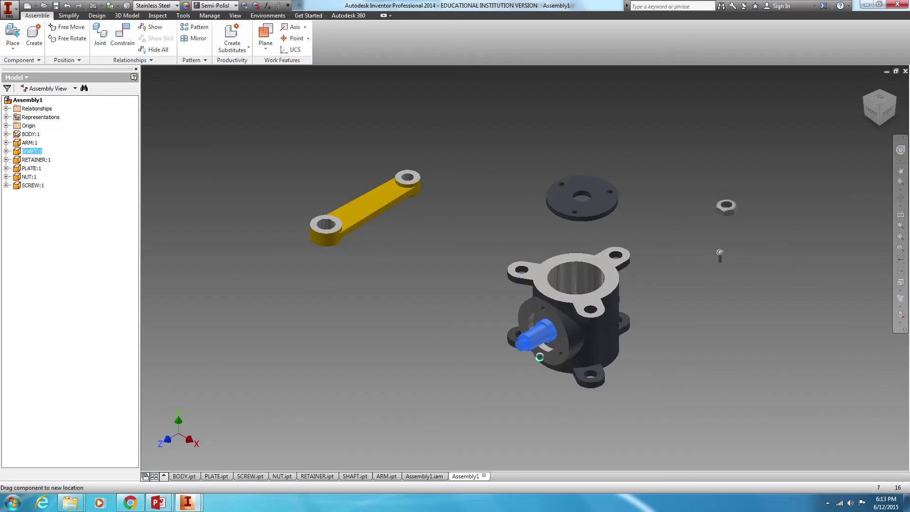
Step: Move the screw closer to the valve body in open space
scroll(738, 268, "down", 5)
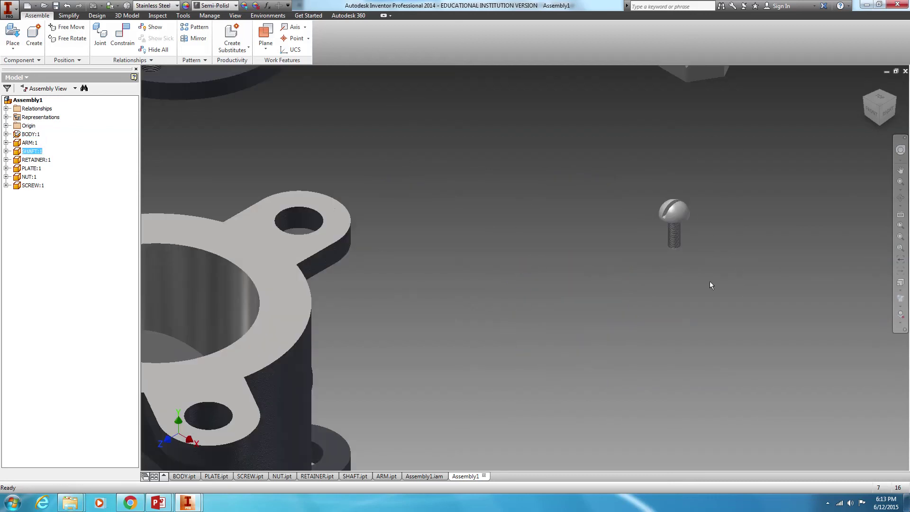
left_click_drag(652, 256, 573, 272)
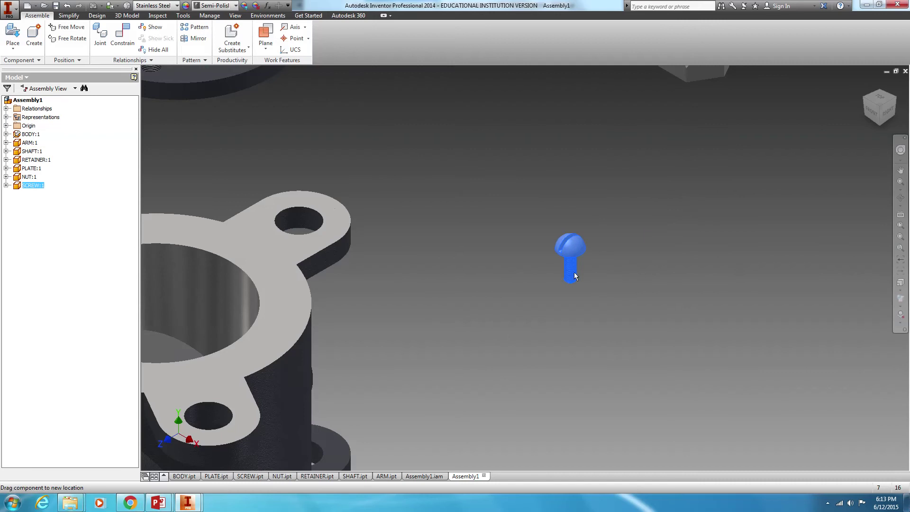
right_click(633, 261)
left_click(558, 250)
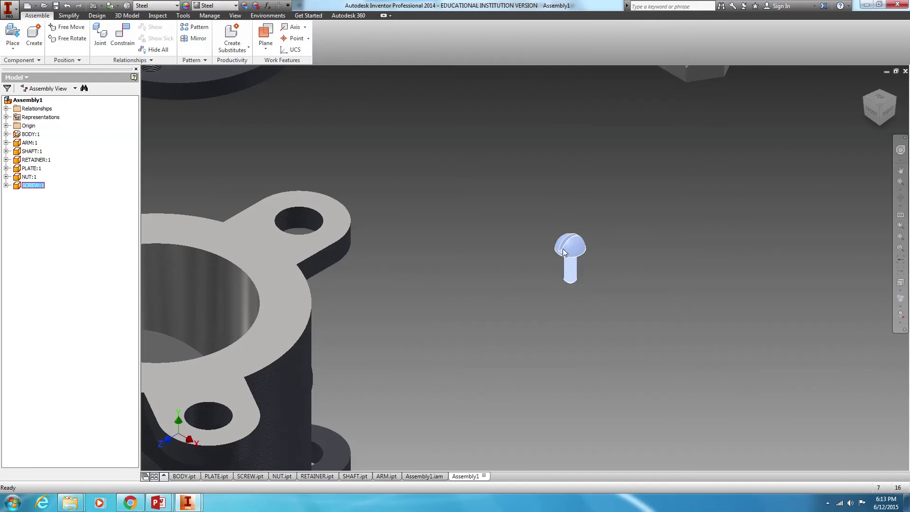
Step: Copy the screw and paste two more instances of it into the assembly beside the original
right_click(568, 254)
left_click(583, 291)
left_click(653, 280)
right_click(703, 269)
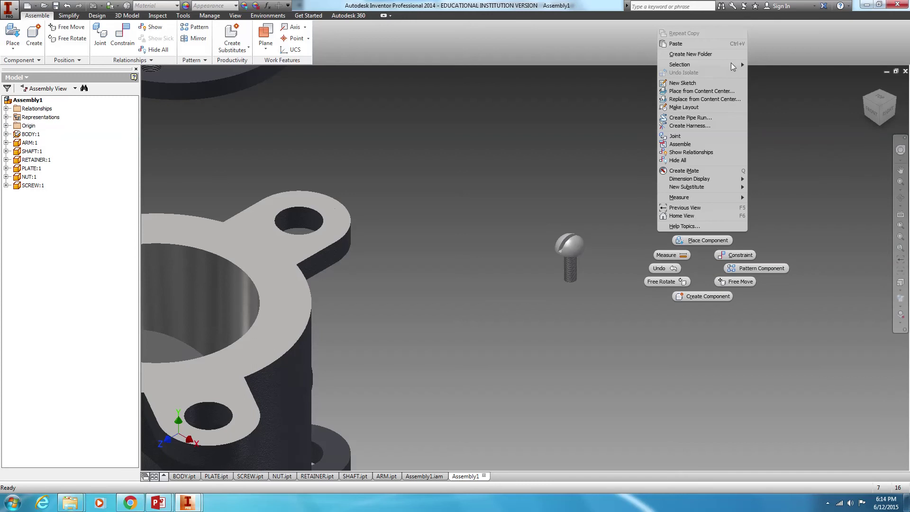
left_click(692, 43)
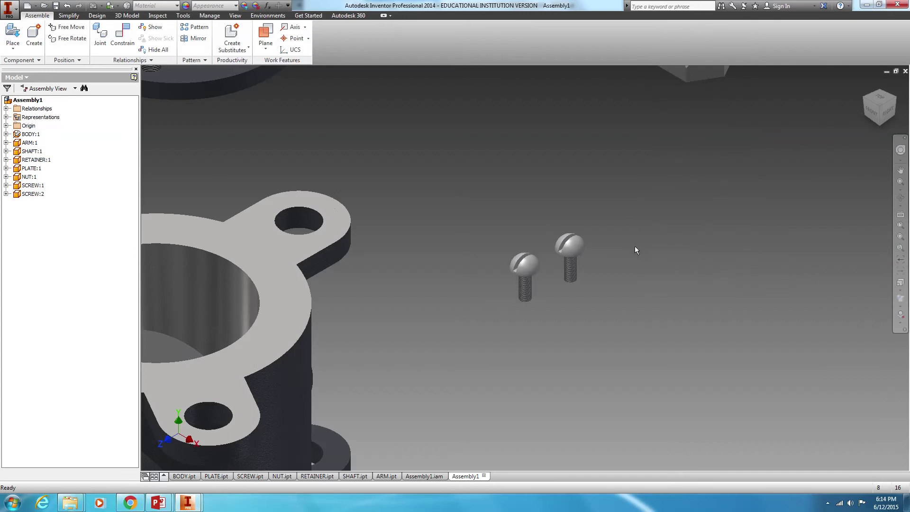
right_click(577, 317)
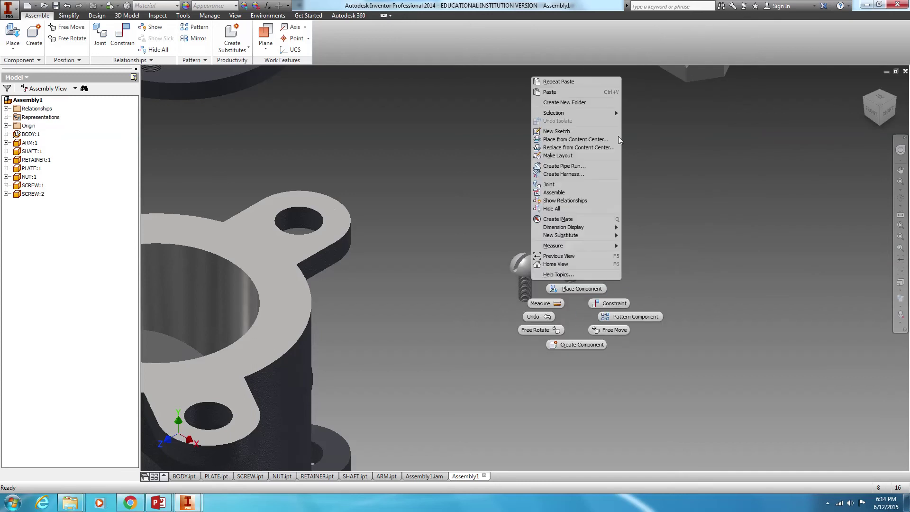
left_click(575, 96)
right_click(475, 155)
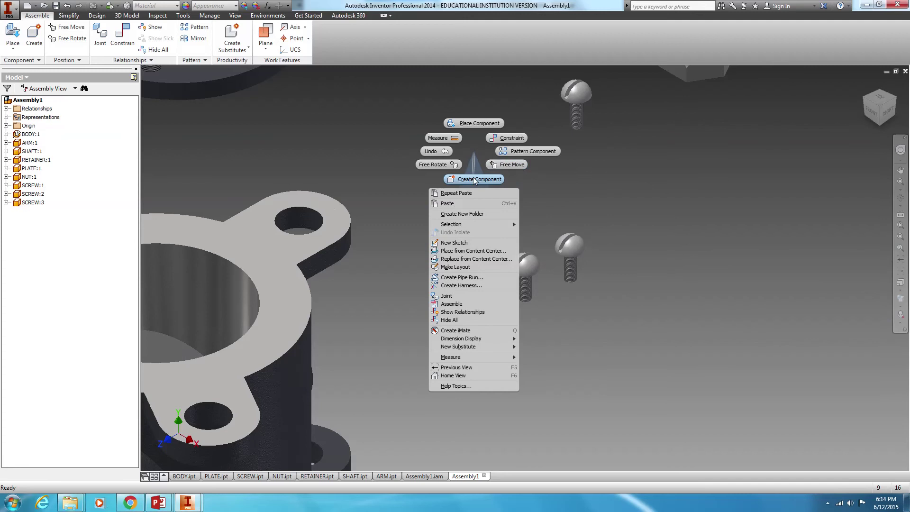
left_click(599, 260)
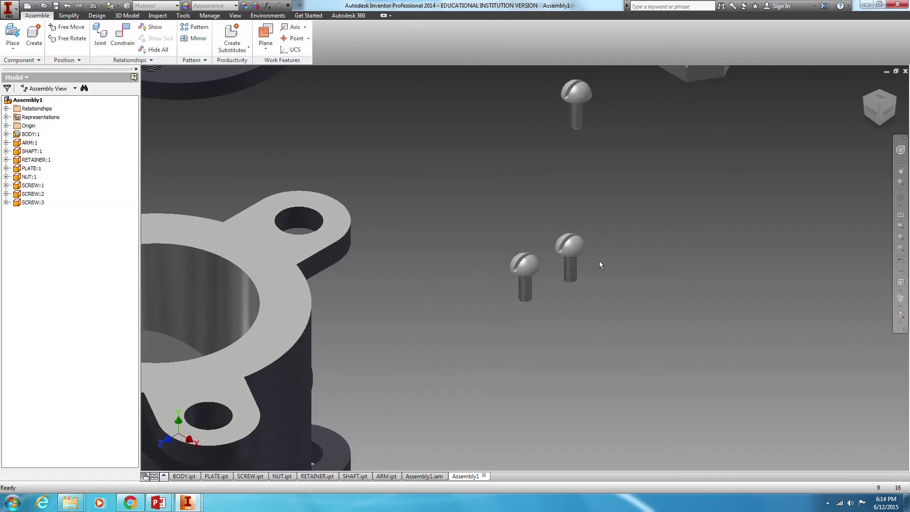
Step: Mate the axis of one screw to the axis of a plate hole inside the bore with 0 mm offset
scroll(451, 242, "down", 5)
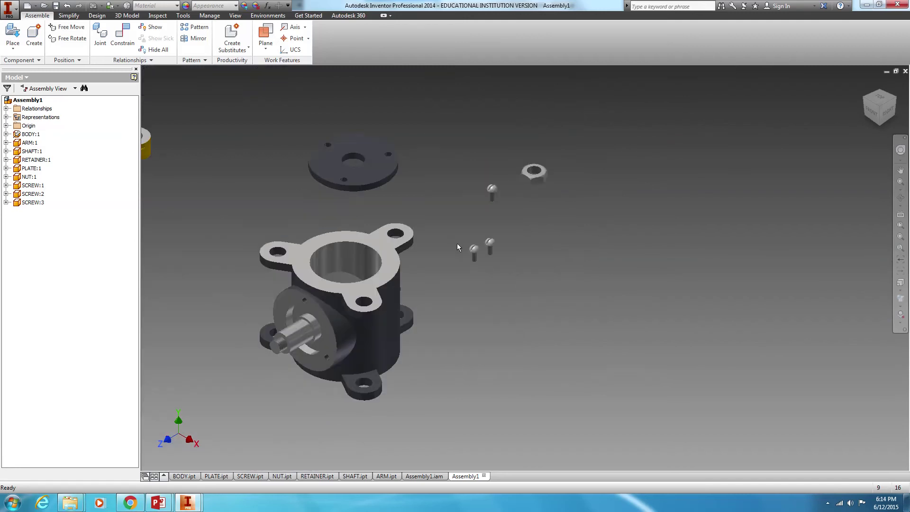
left_click(122, 37)
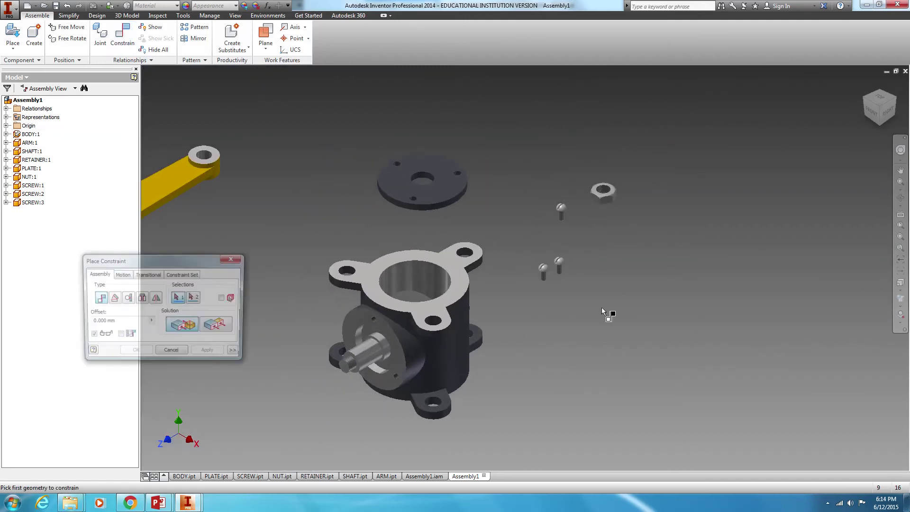
scroll(545, 275, "up", 5)
left_click(538, 286)
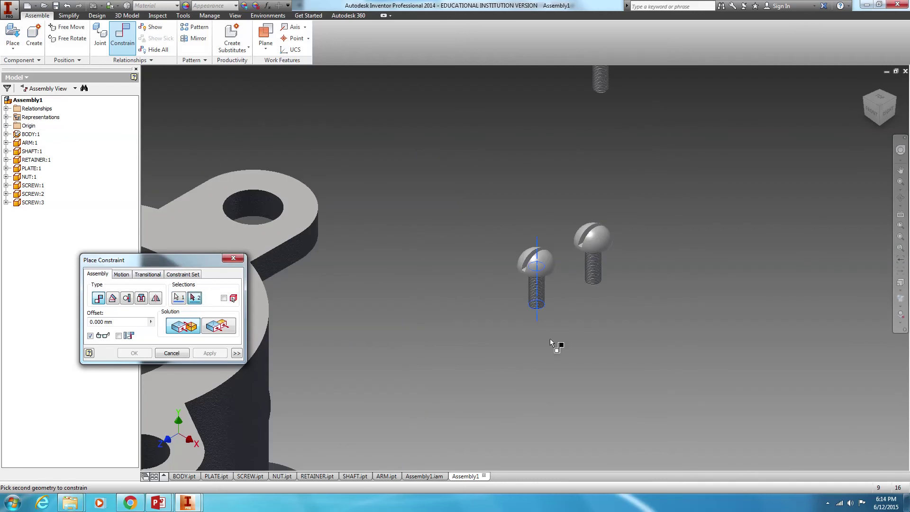
scroll(550, 338, "down", 5)
scroll(487, 366, "up", 3)
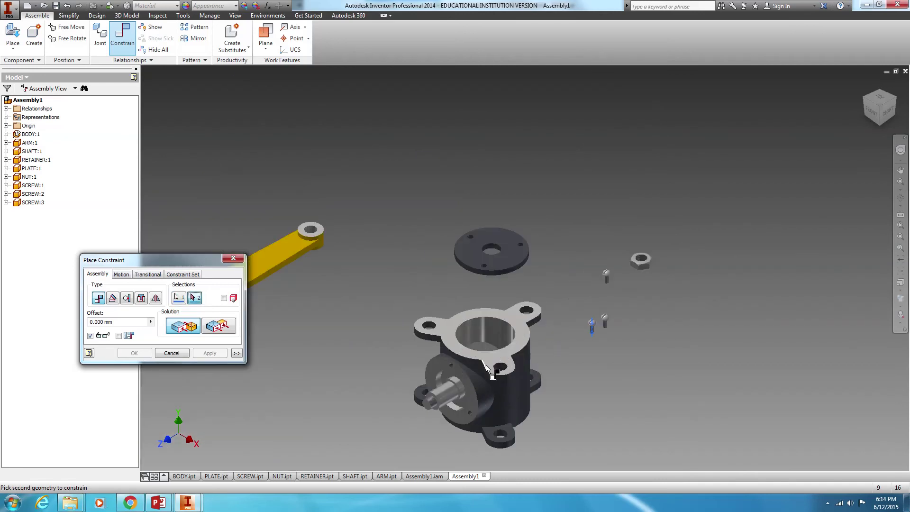
middle_click_drag(487, 343, 484, 366, "shift")
scroll(484, 366, "up", 5)
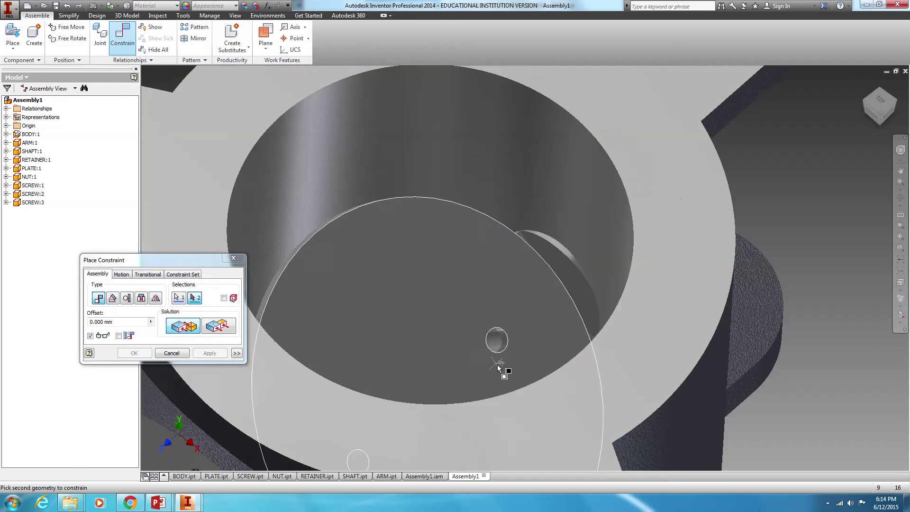
left_click(498, 338)
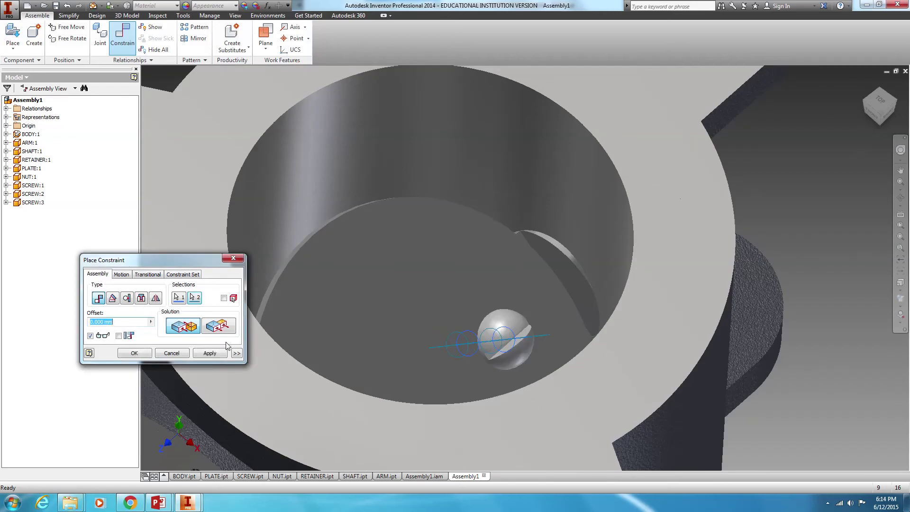
left_click(210, 353)
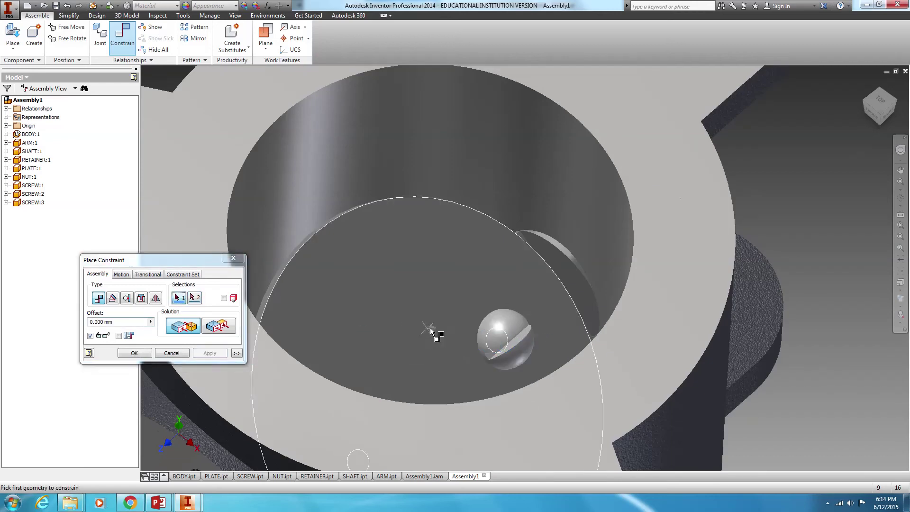
Step: Mate the axis of a second screw to the axis of the plate's other hole with 0 mm offset
scroll(482, 336, "down", 5)
scroll(734, 243, "up", 3)
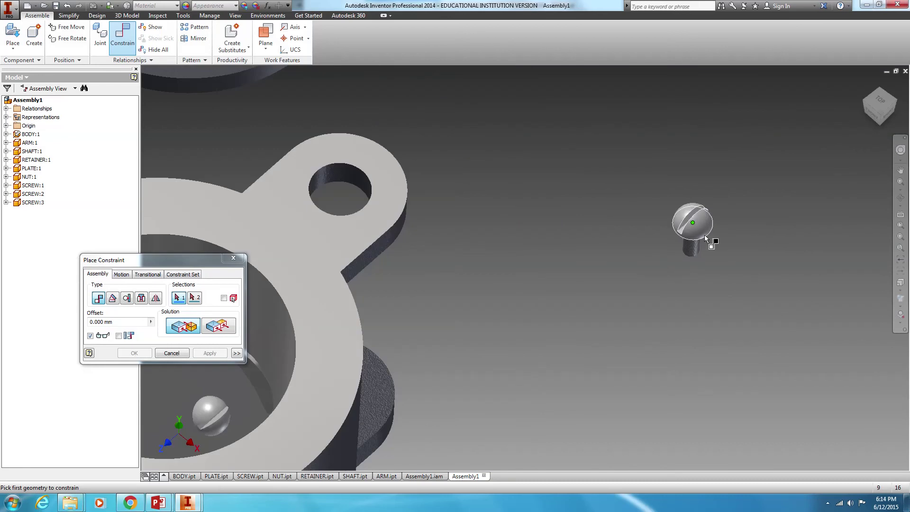
left_click(690, 250)
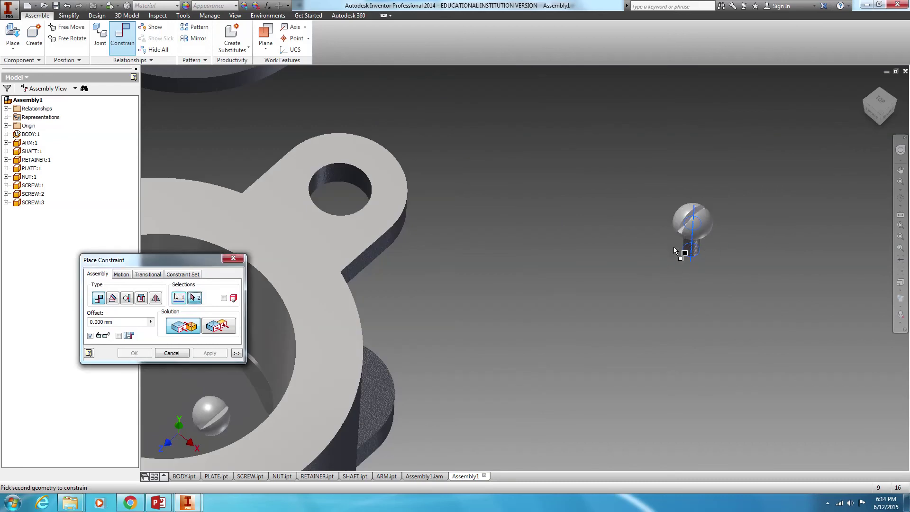
scroll(675, 251, "up", 4)
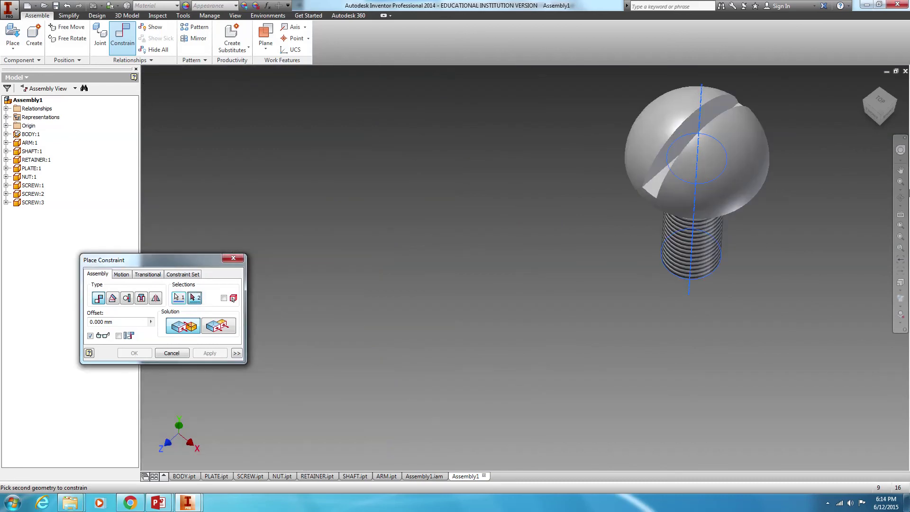
left_click(900, 198)
left_click_drag(711, 240, 682, 101)
key("F6")
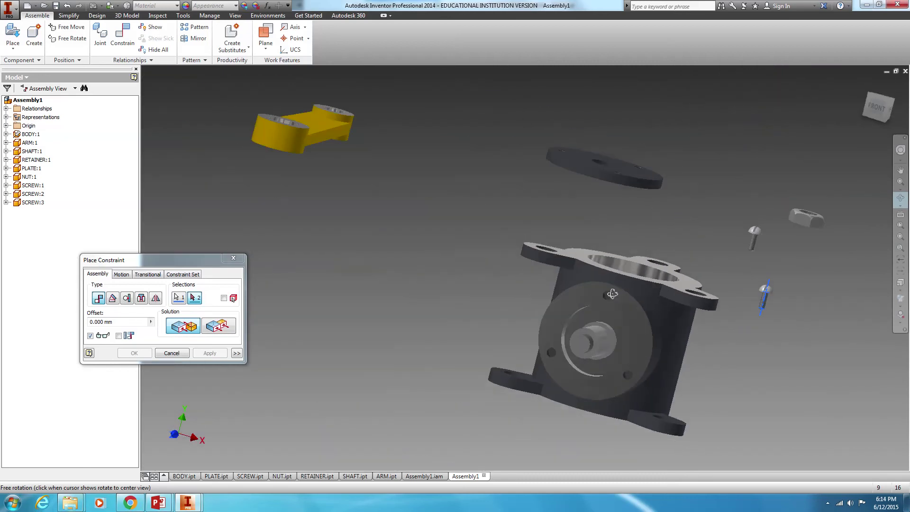
left_click_drag(617, 339, 600, 355)
key("Escape")
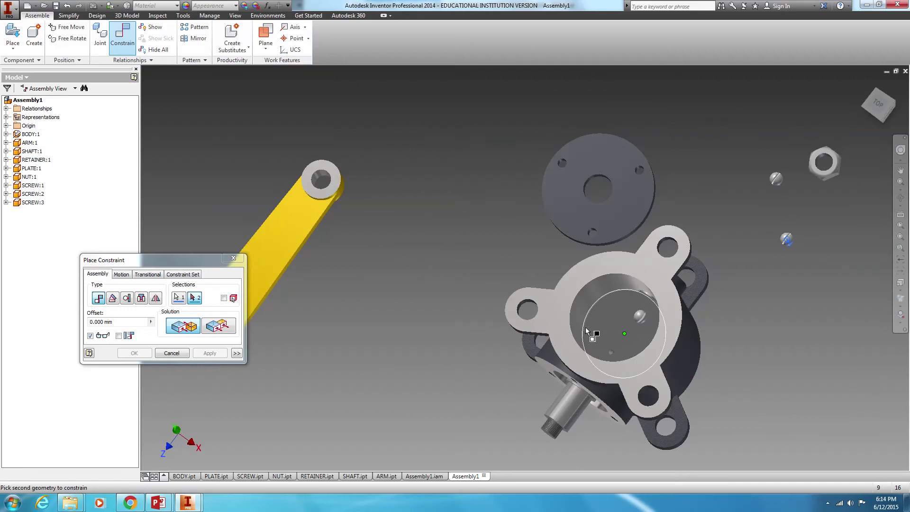
scroll(589, 331, "up", 5)
scroll(635, 380, "up", 3)
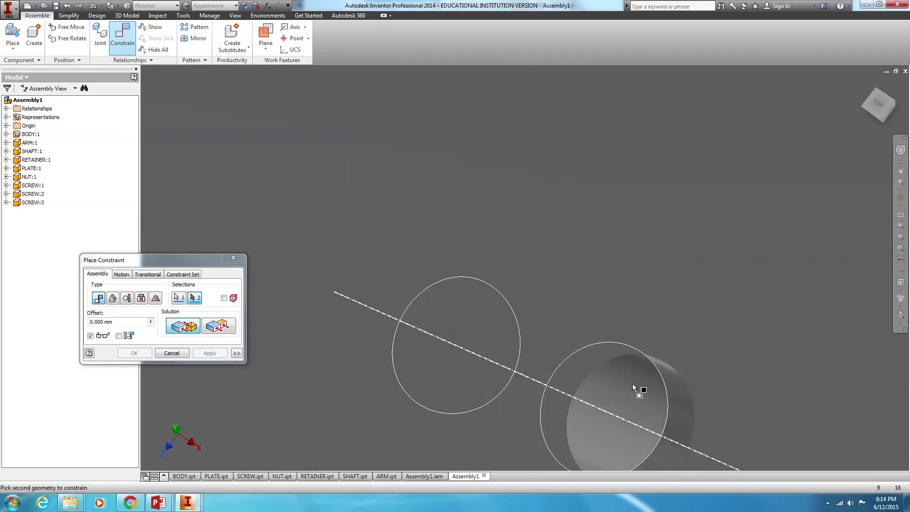
left_click(633, 385)
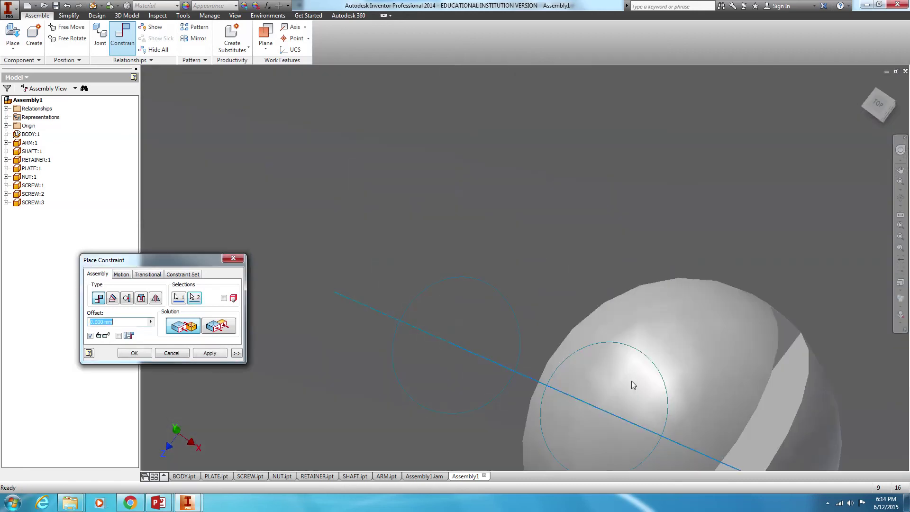
left_click(207, 354)
Step: Examine the two screws in the plate from above, restore the home view and finish placing constraints
left_click(865, 84)
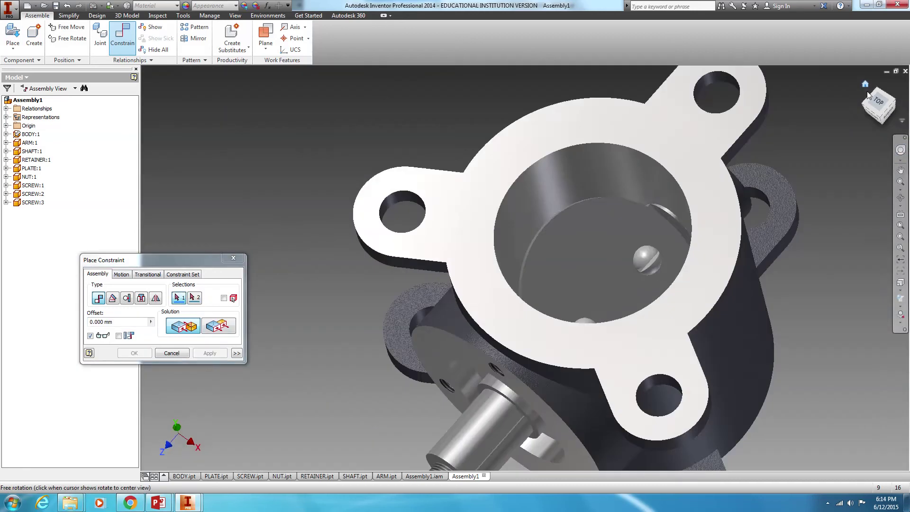
left_click(901, 198)
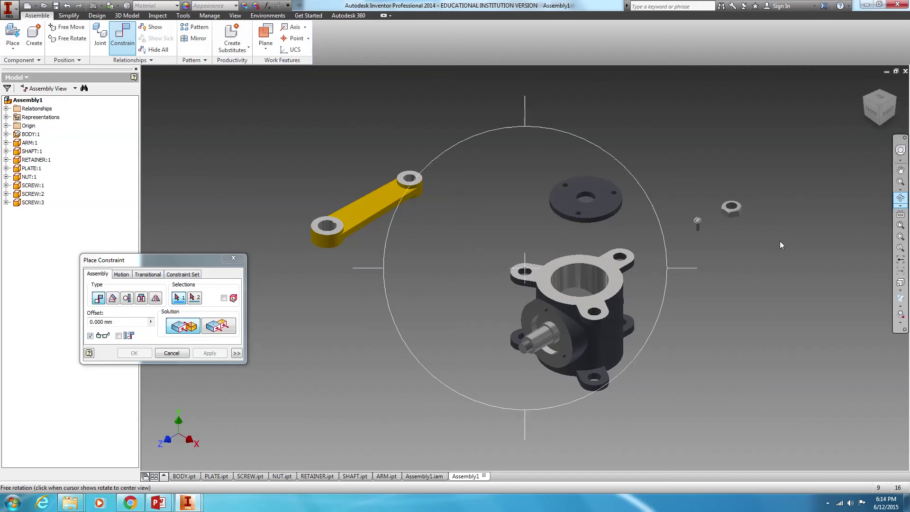
left_click_drag(582, 293, 569, 335)
left_click_drag(598, 338, 595, 333)
right_click(656, 306)
left_click(611, 304)
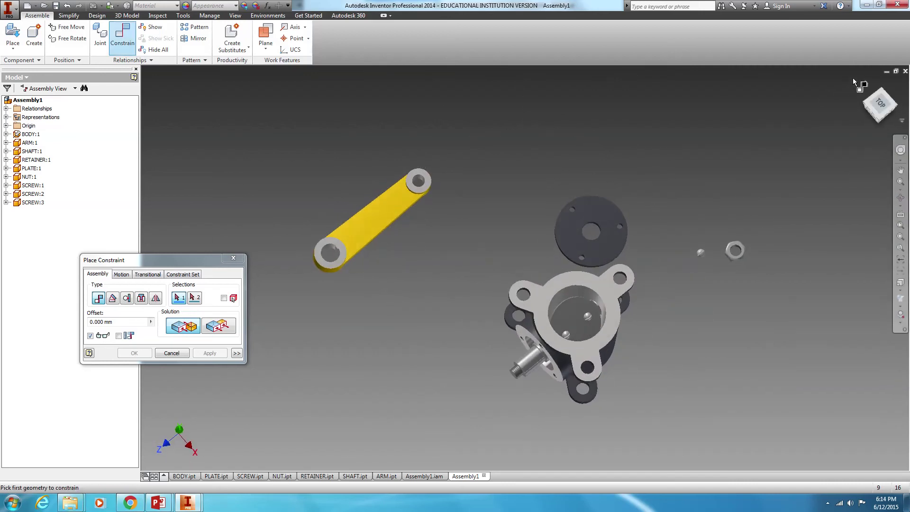
left_click(864, 83)
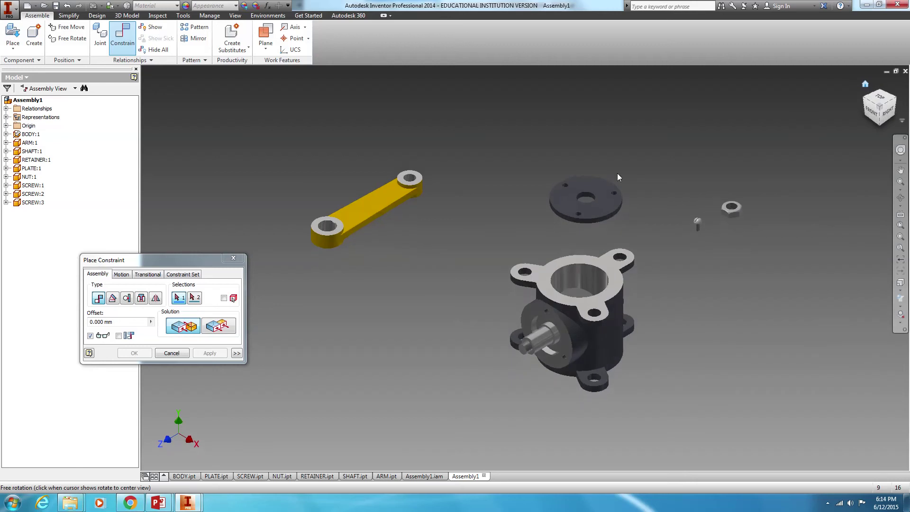
left_click(234, 258)
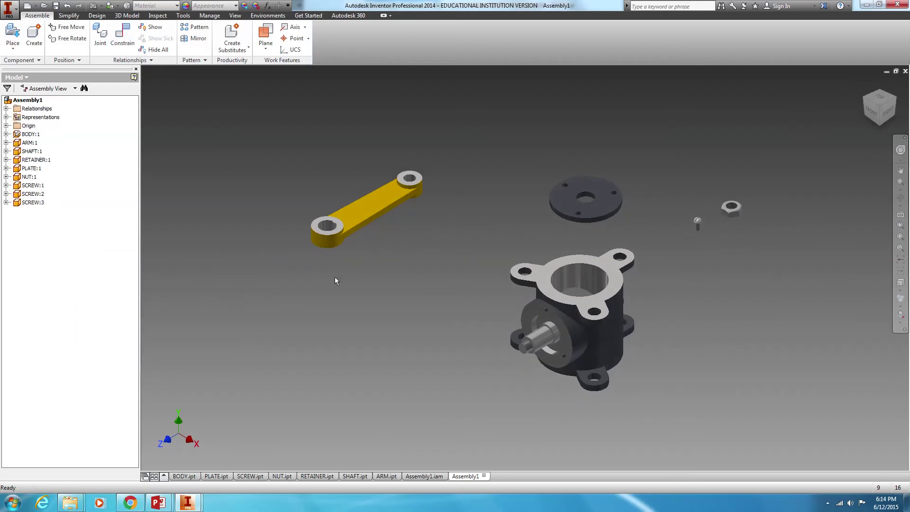
Step: Move the retainer in front of the shaft end and free-rotate it upright to roughly face the body's side flange
left_click(546, 332)
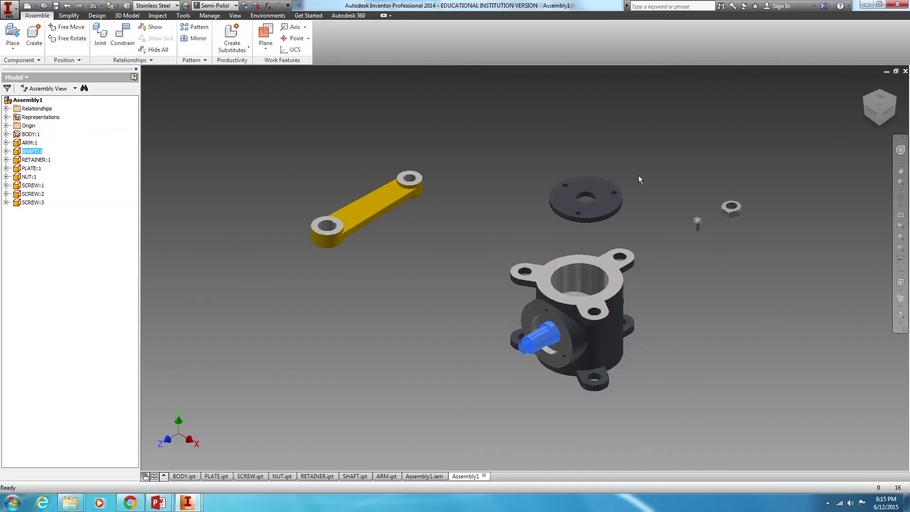
left_click_drag(610, 205, 457, 322)
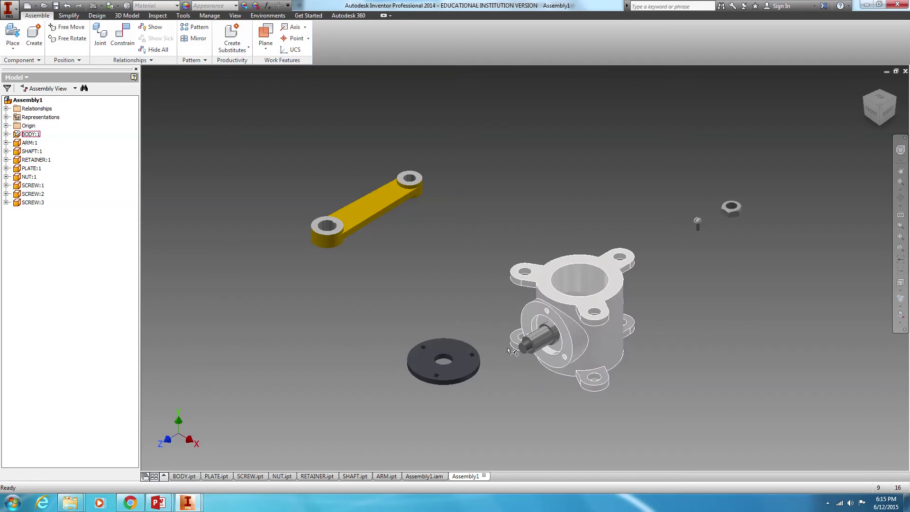
right_click(464, 373)
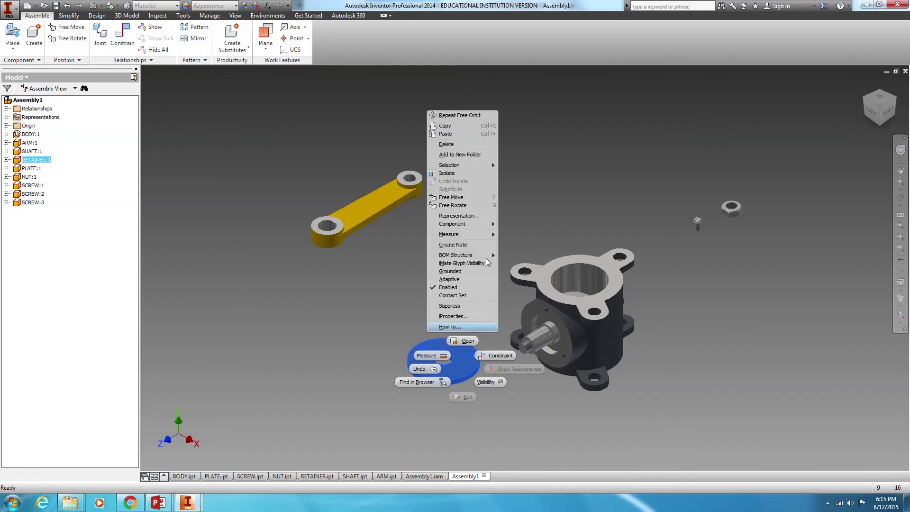
left_click(453, 205)
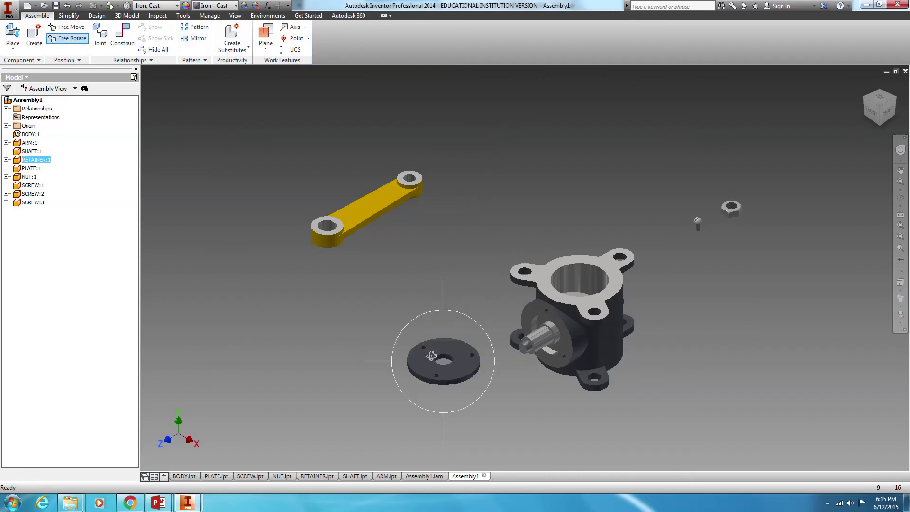
left_click_drag(431, 356, 404, 363)
right_click(404, 363)
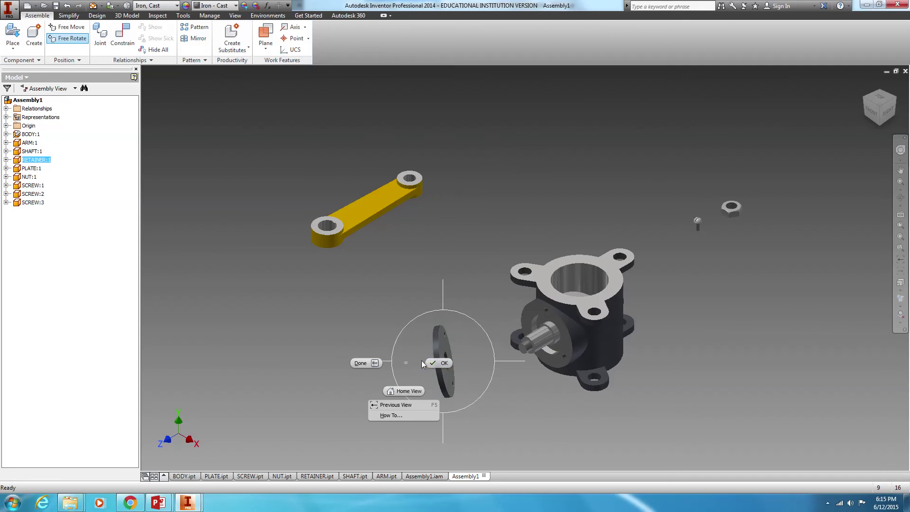
left_click(441, 363)
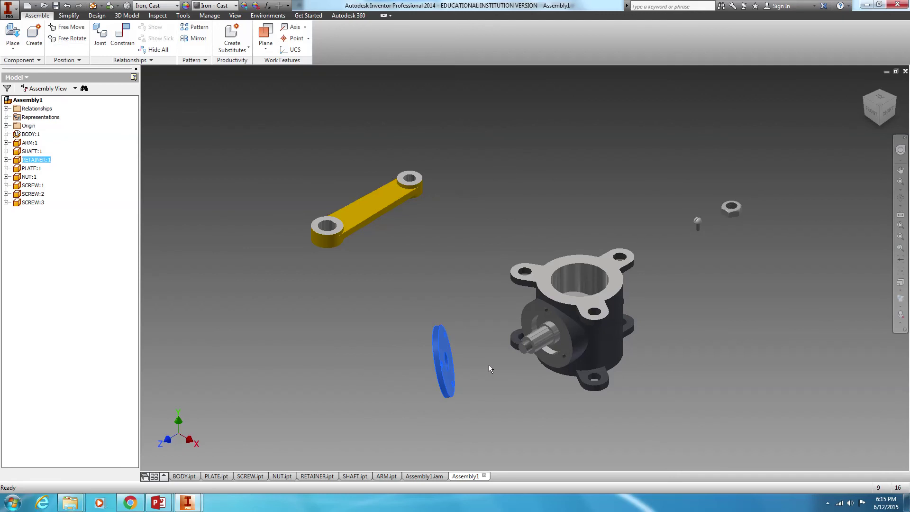
left_click(256, 188)
Step: Mate the retainer's inner face to the face of the body's side flange with 0 mm offset
left_click(122, 34)
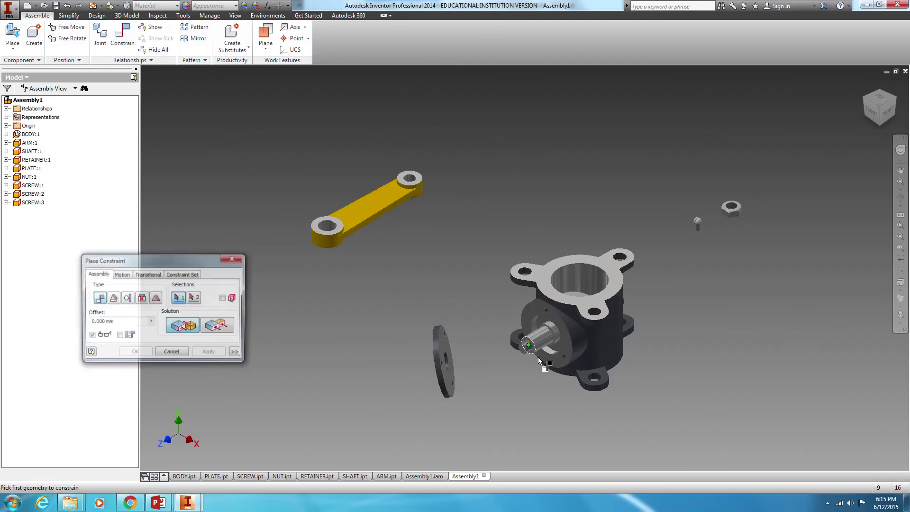
scroll(459, 337, "down", 3)
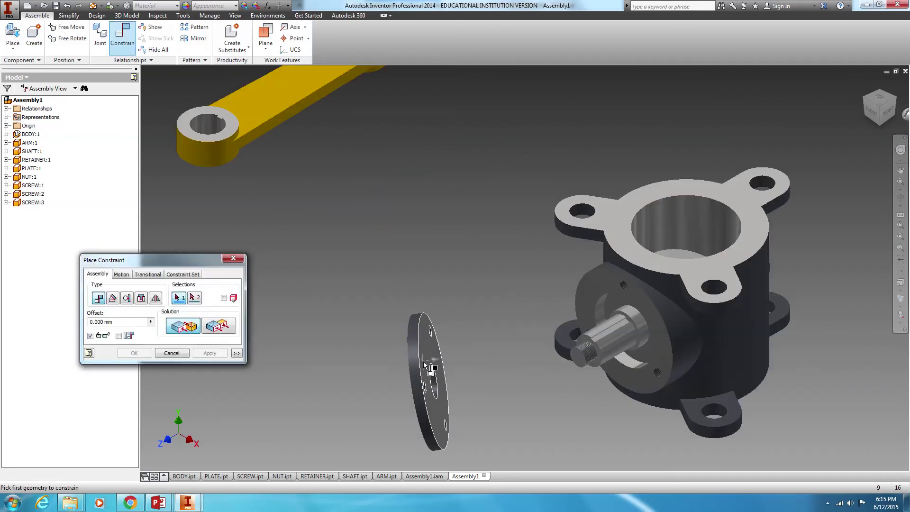
left_click(417, 349)
scroll(464, 315, "down", 4)
scroll(527, 352, "up", 3)
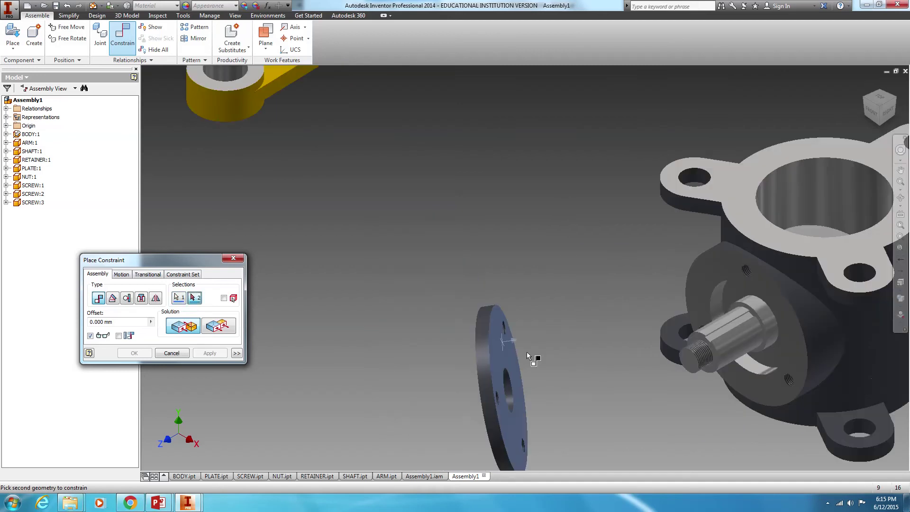
left_click(729, 269)
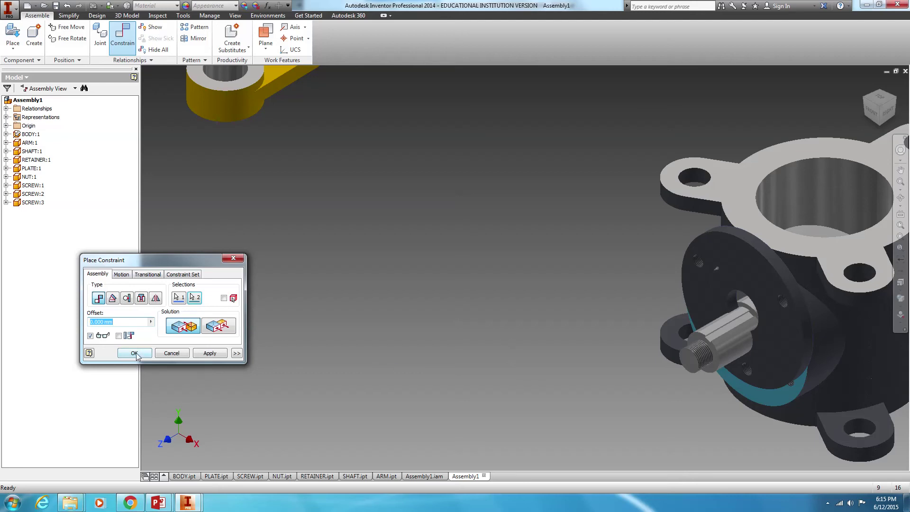
left_click(210, 351)
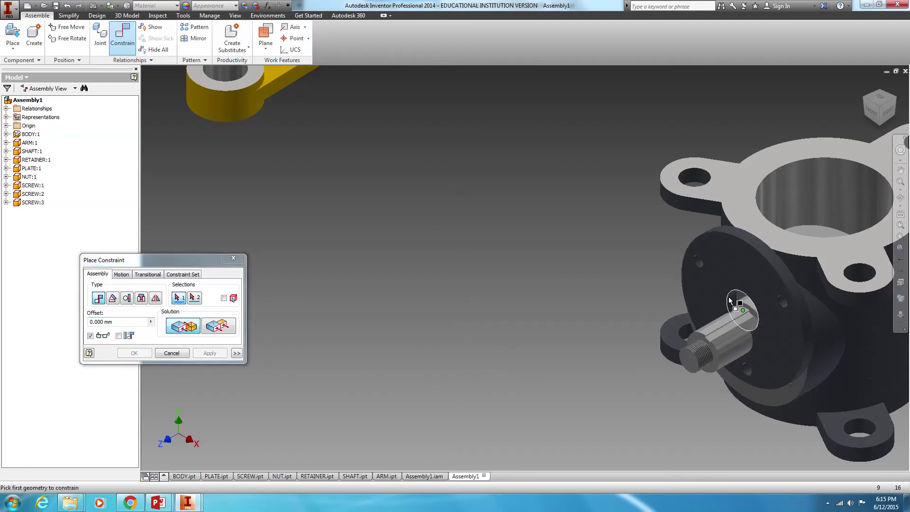
scroll(733, 301, "down", 4)
left_click(233, 258)
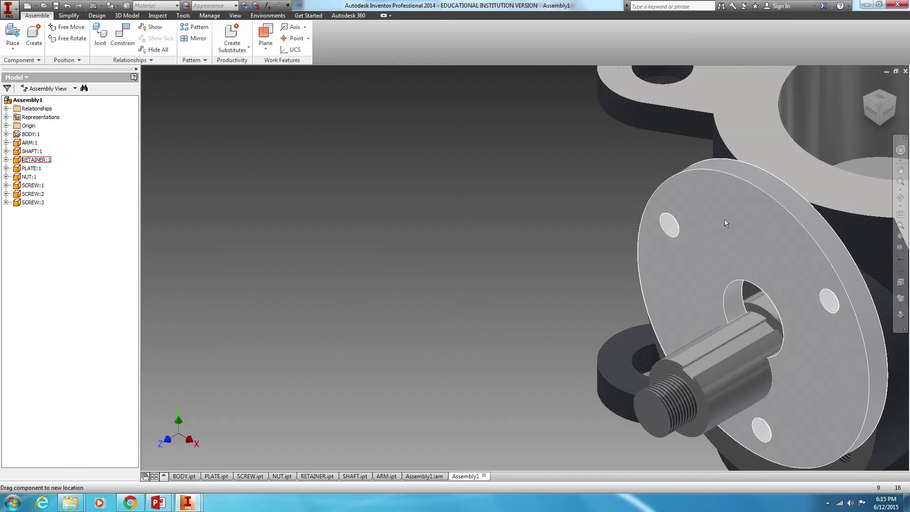
Step: Slide the retainer sideways along the flange plane until it is clear of the shaft end
left_click_drag(724, 219, 524, 254)
scroll(657, 273, "up", 4)
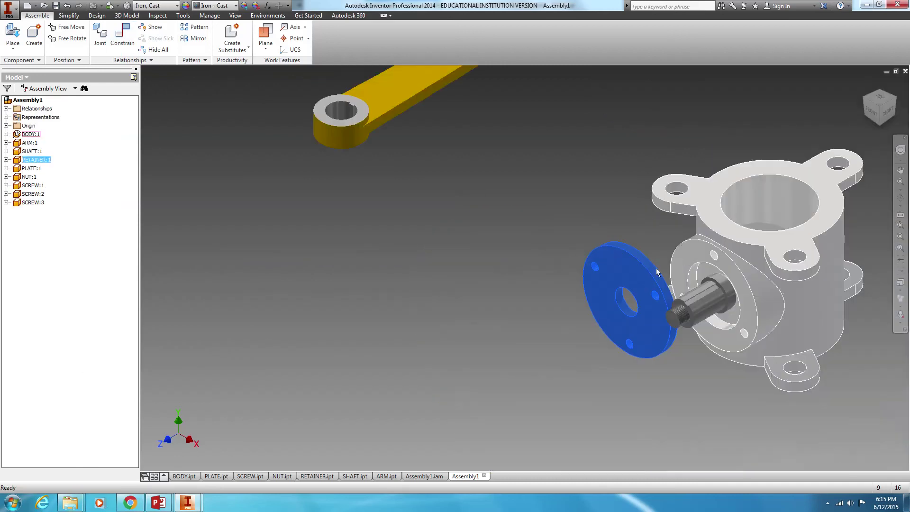
middle_click_drag(613, 265, 558, 227)
right_click(431, 243)
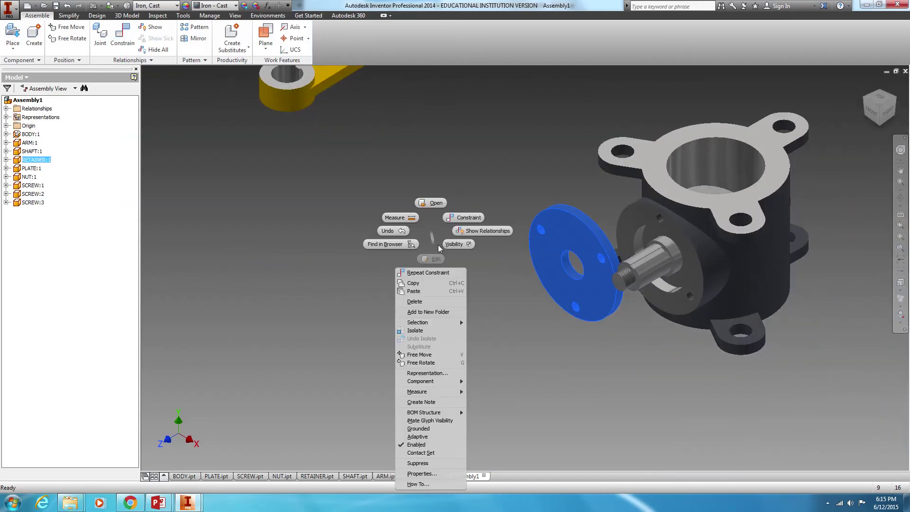
key("Escape")
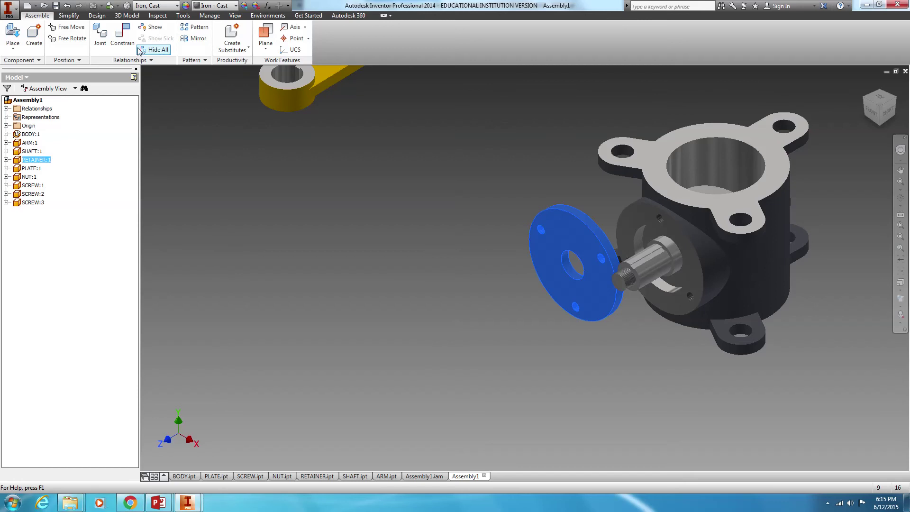
Step: Mate the axis of the retainer's centre hole to the shaft axis with 0 mm offset
left_click(122, 36)
scroll(572, 279, "down", 3)
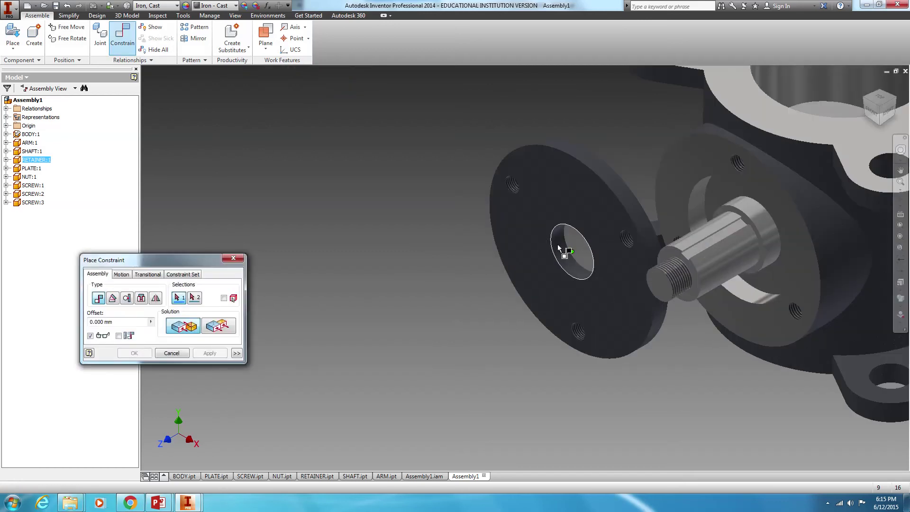
left_click(557, 237)
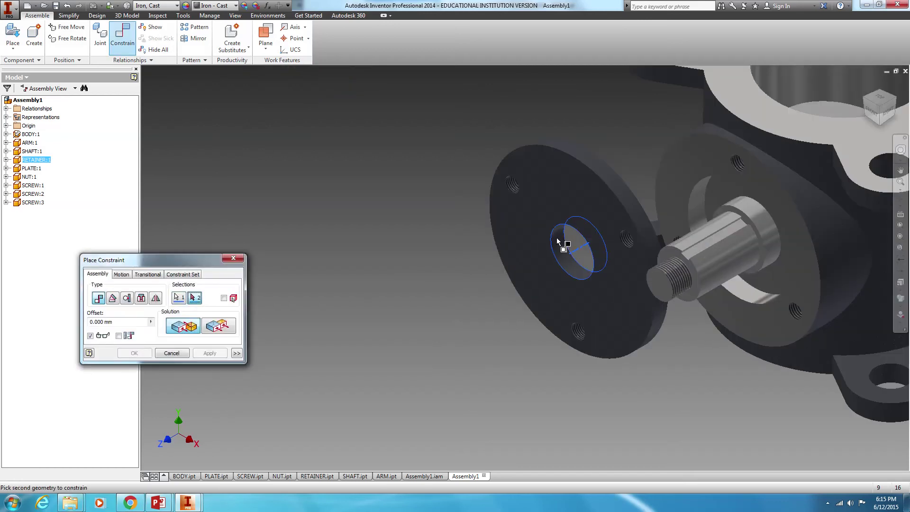
left_click(764, 214)
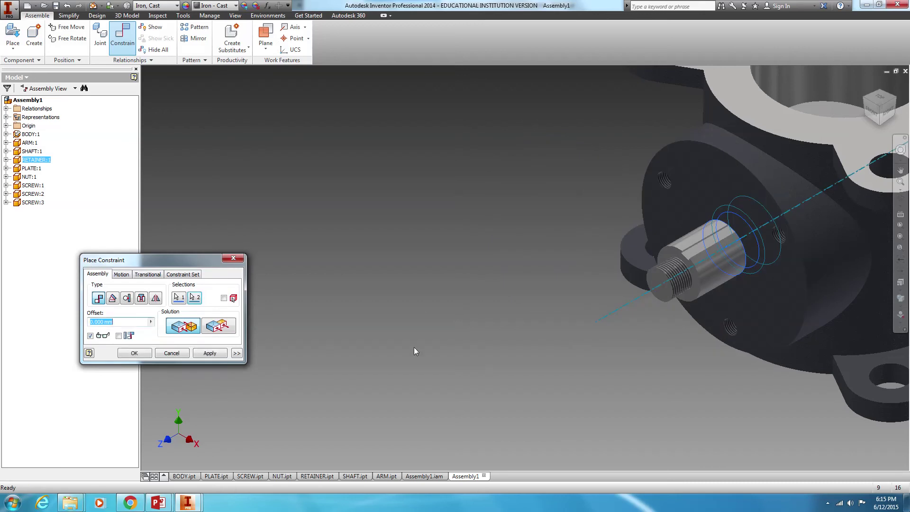
left_click(135, 354)
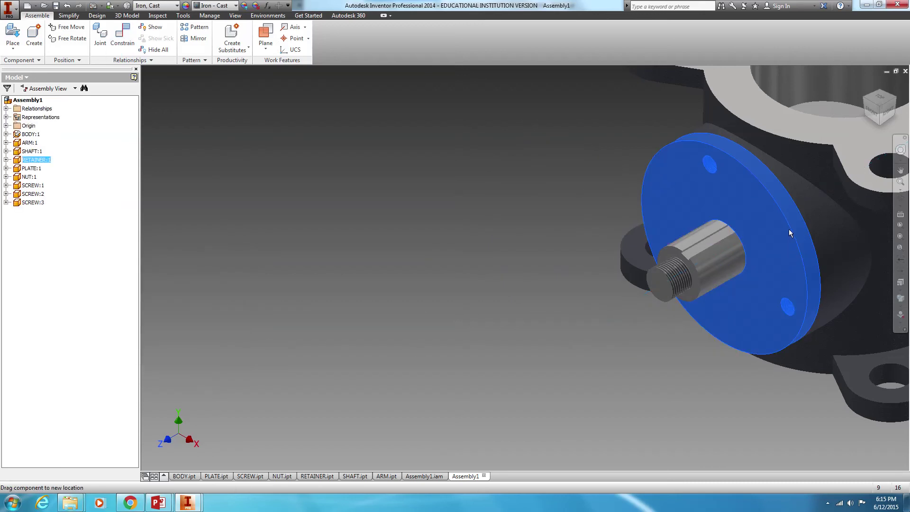
Step: Rotate the retainer about the shaft to bring its screw holes close to the body's flange holes
middle_click_drag(480, 244, 401, 290)
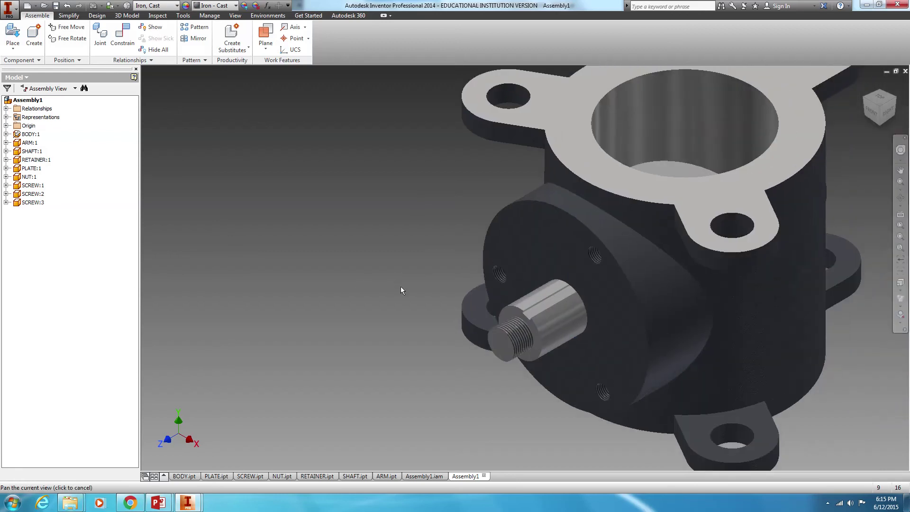
left_click(539, 247)
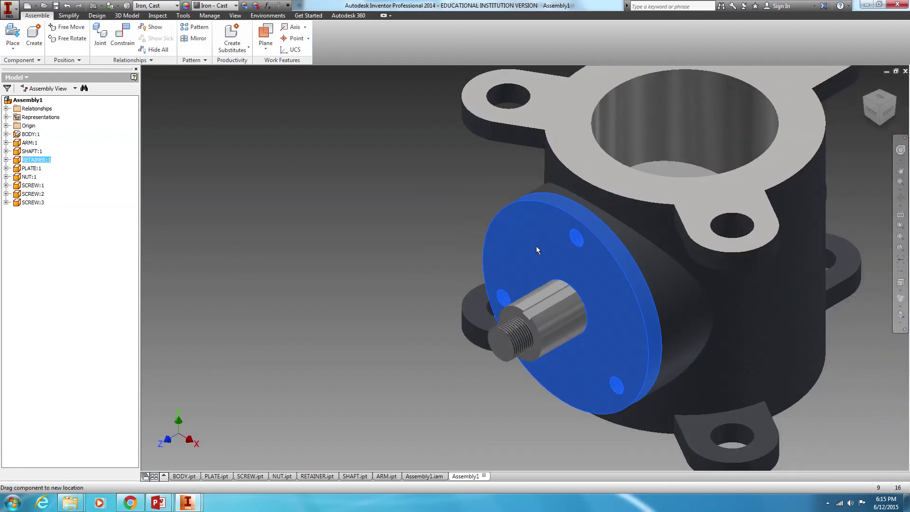
left_click(470, 229)
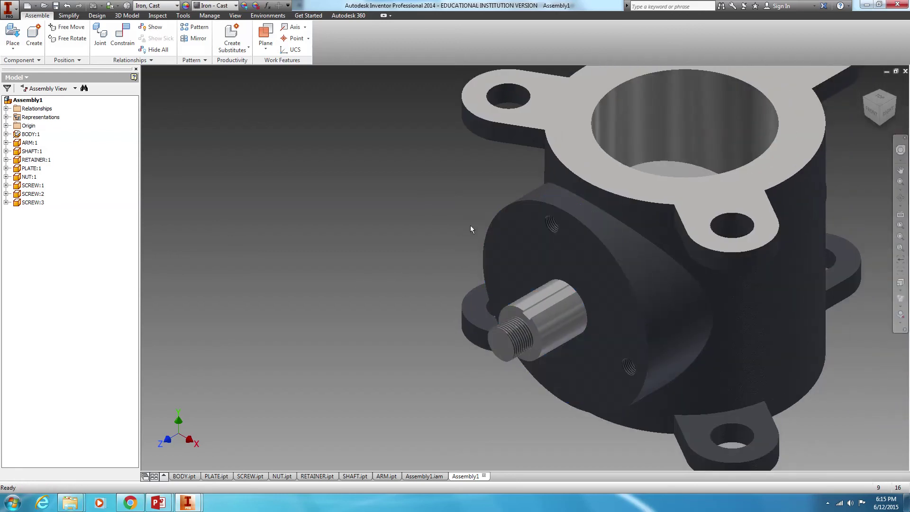
Step: Mate the axis of the retainer's upper screw hole to the matching flange hole axis on the body with 0 mm offset
left_click(122, 35)
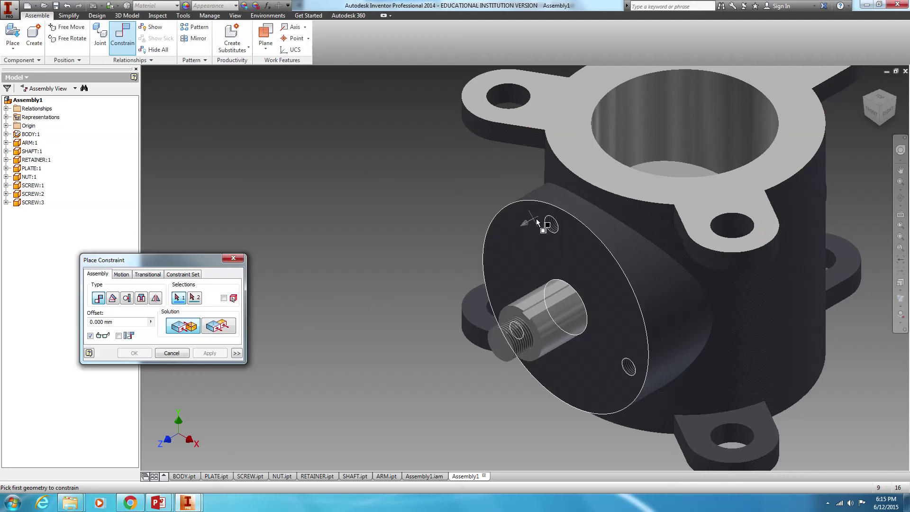
left_click(557, 221)
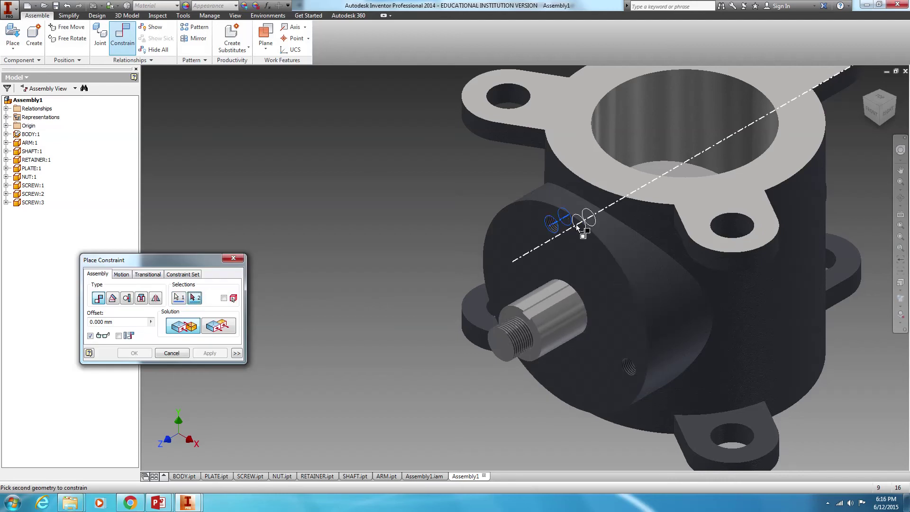
left_click(579, 229)
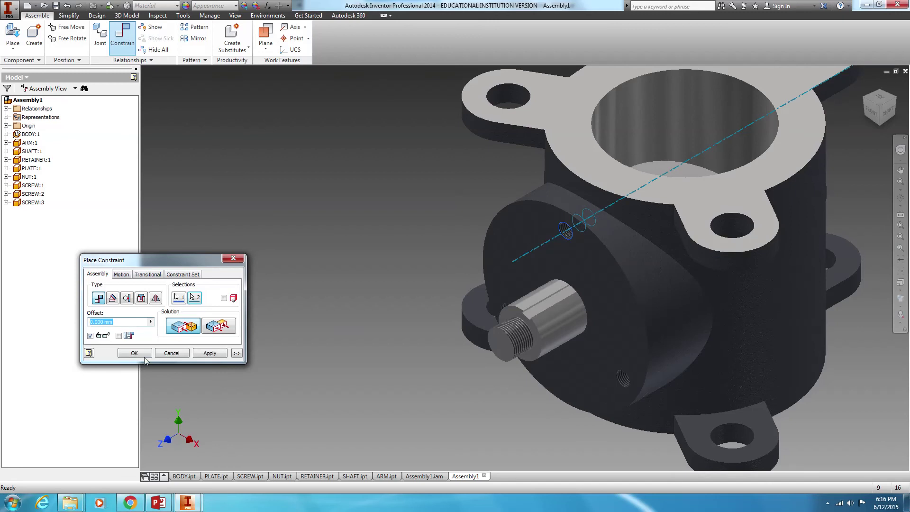
left_click(144, 356)
left_click(633, 310)
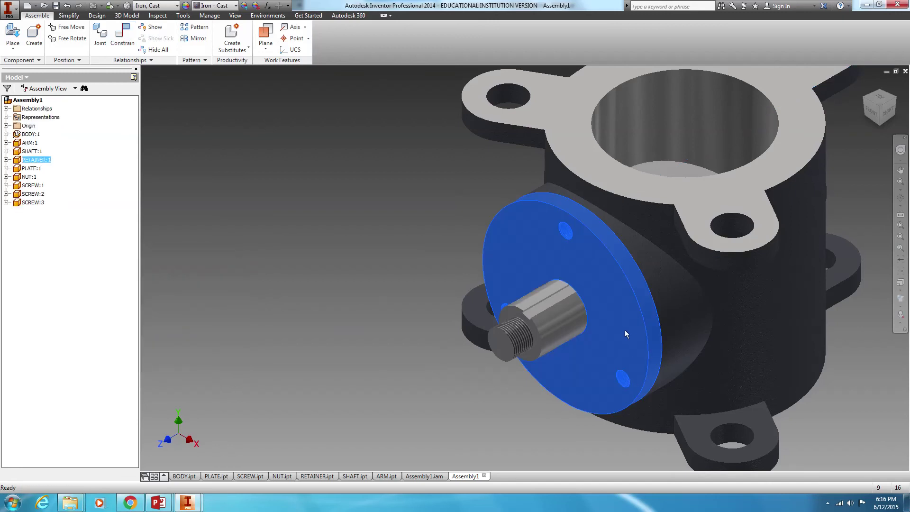
key("Home")
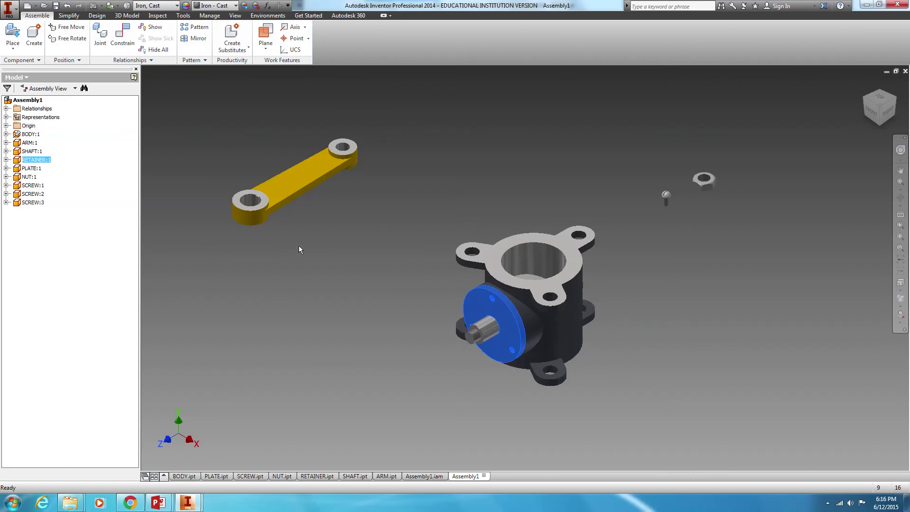
Step: Turn the shaft slightly about its axis, keeping its keyway on the upper side
left_click(491, 330)
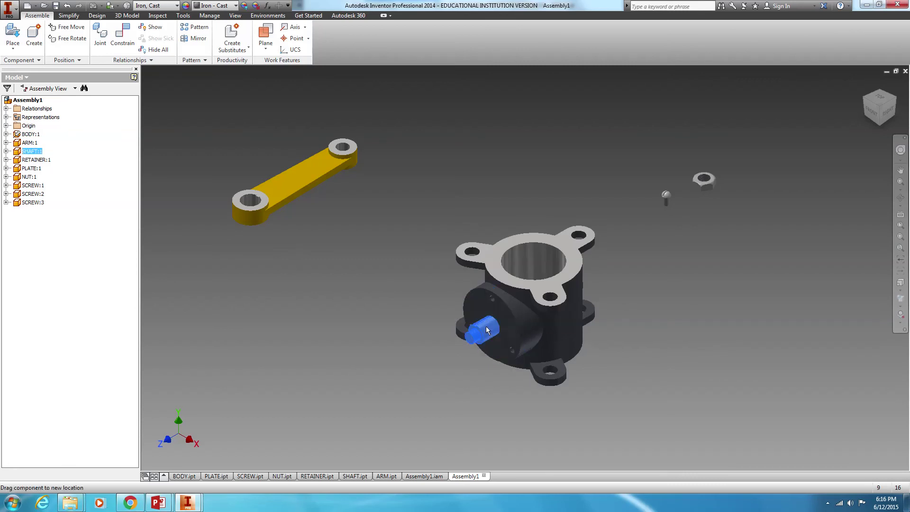
scroll(490, 330, "down", 3)
scroll(489, 331, "down", 3)
left_click(246, 327)
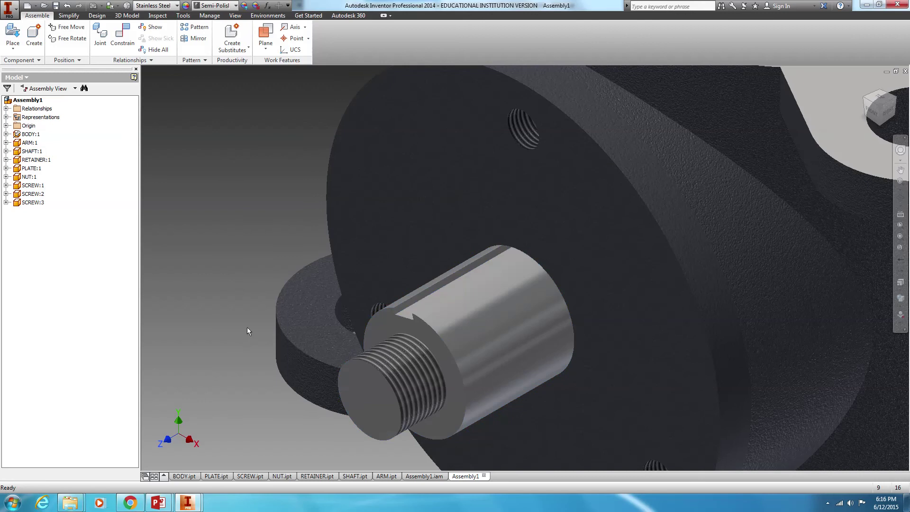
left_click(470, 351)
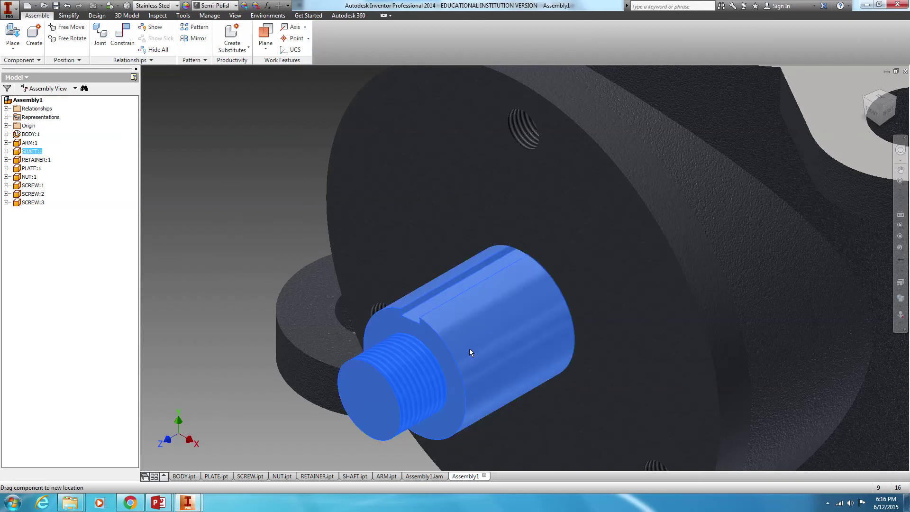
left_click(256, 224)
scroll(286, 244, "up", 3)
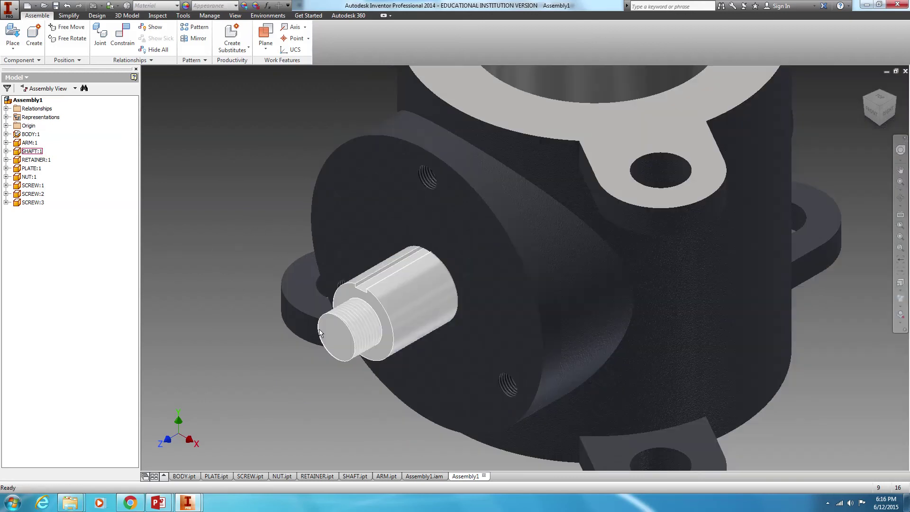
middle_click_drag(324, 342, 523, 432)
Step: Move the arm close to the body, with its keyed end near the threaded end of the shaft
scroll(523, 432, "up", 5)
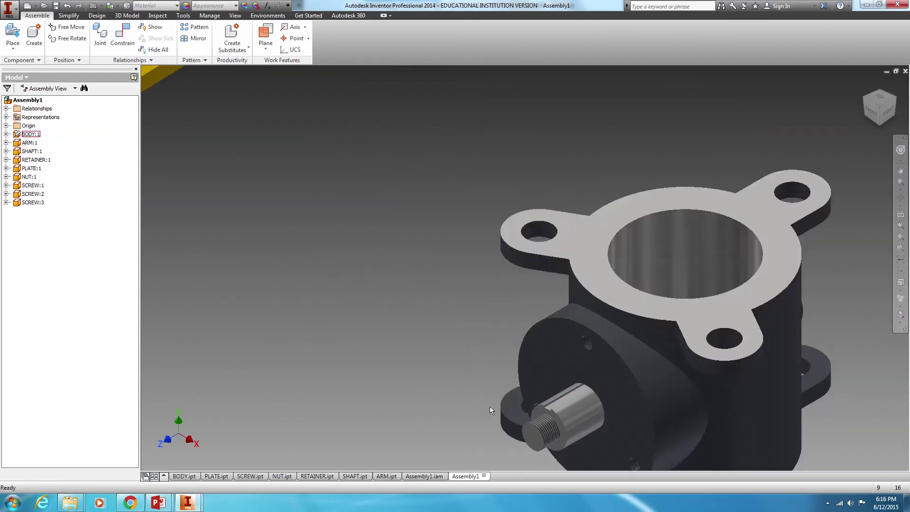
left_click_drag(232, 236, 400, 356)
left_click(382, 263)
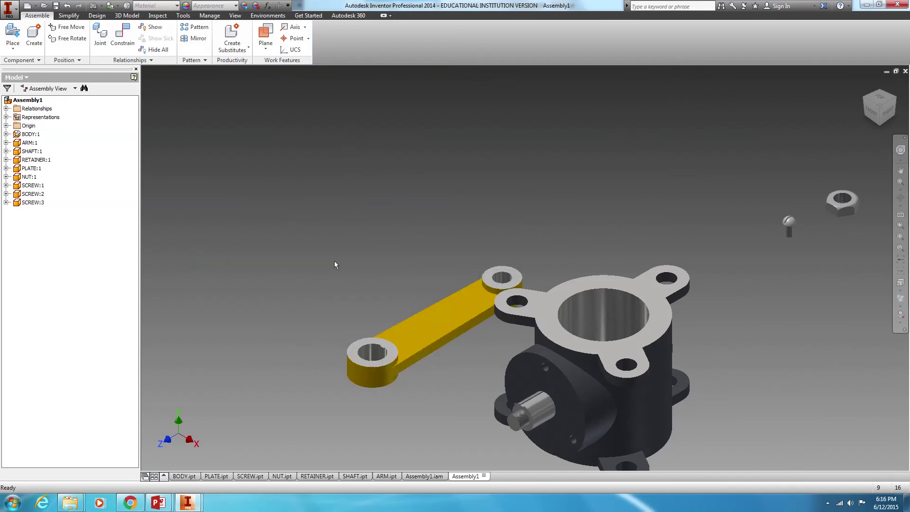
Step: Mate the axis of the arm's keyed bore to the shaft axis with 0 mm offset
left_click(122, 34)
scroll(368, 345, "up", 3)
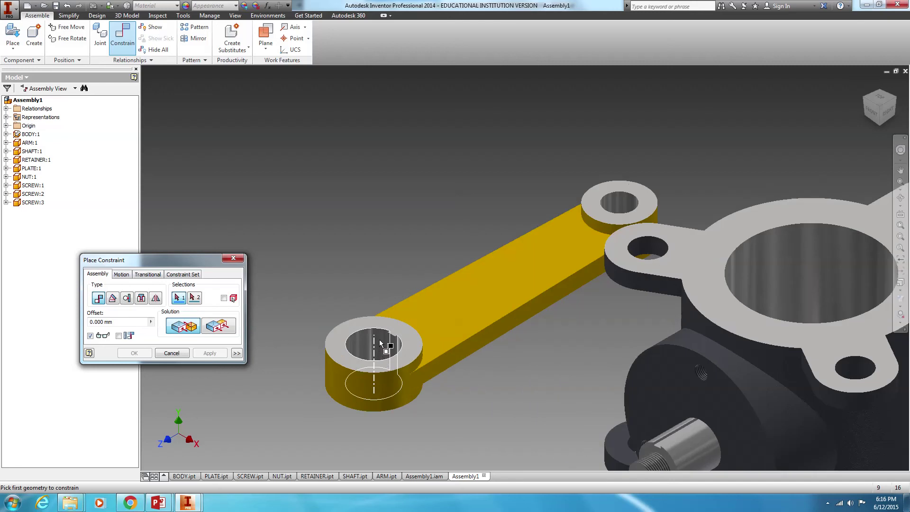
left_click(377, 366)
scroll(524, 388, "down", 3)
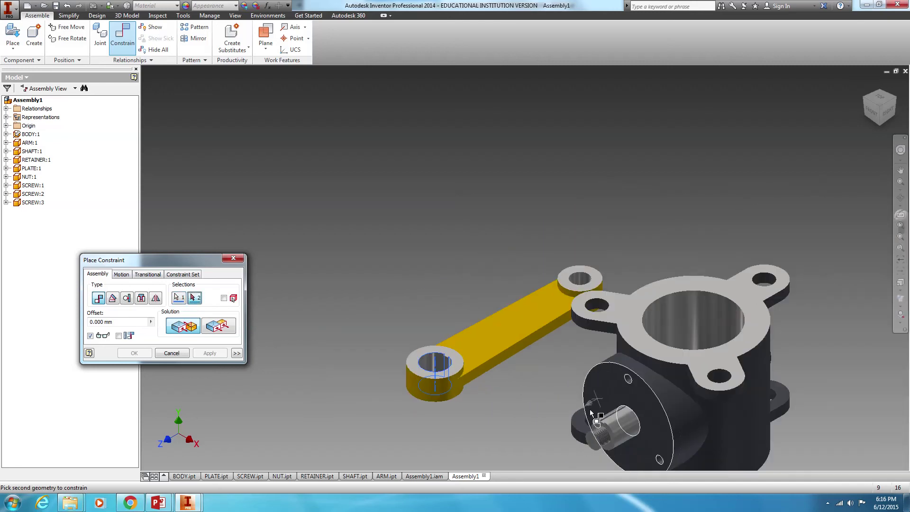
scroll(615, 418, "up", 3)
middle_click_drag(615, 418, 494, 312)
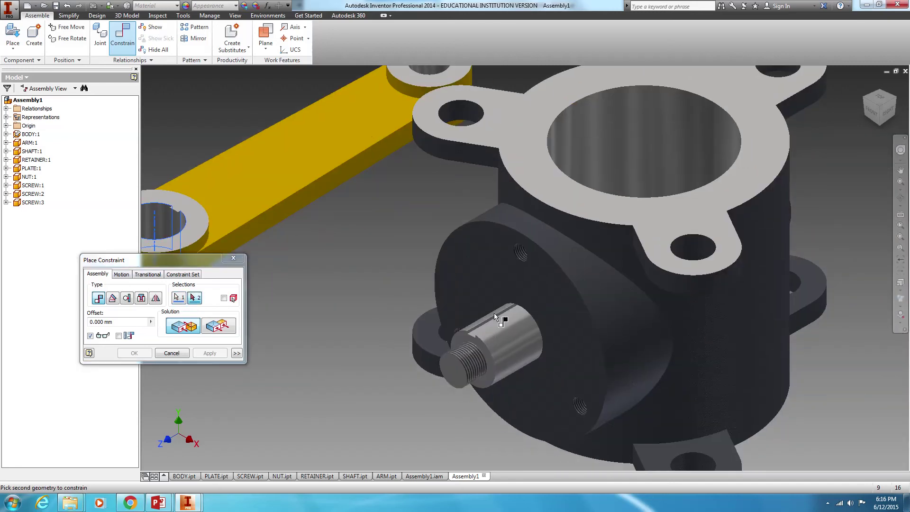
left_click(509, 352)
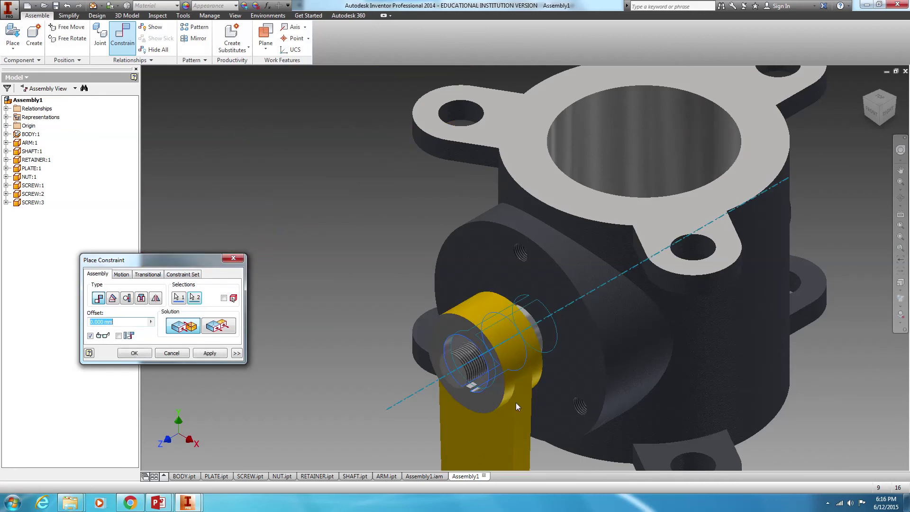
left_click(209, 353)
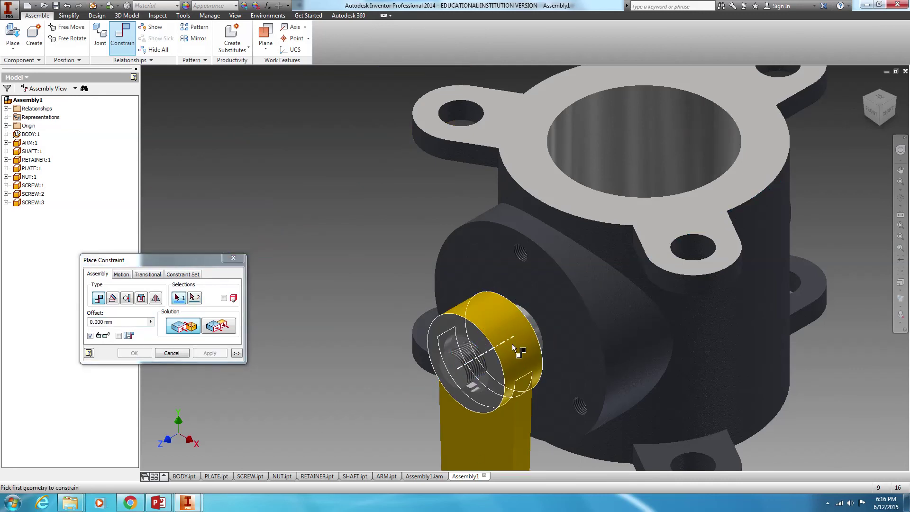
left_click(228, 259)
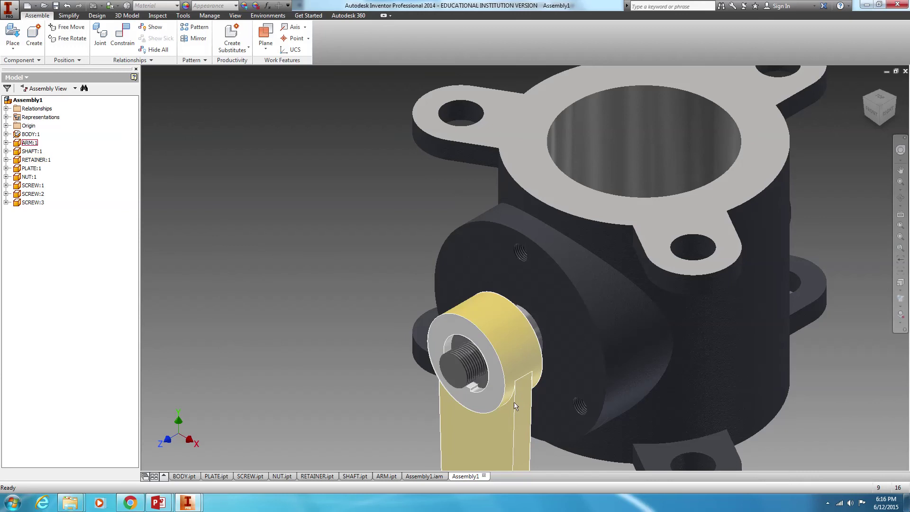
Step: Slide the arm outward along the shaft axis off the threaded end and swing its free end upward
left_click_drag(509, 370, 214, 213)
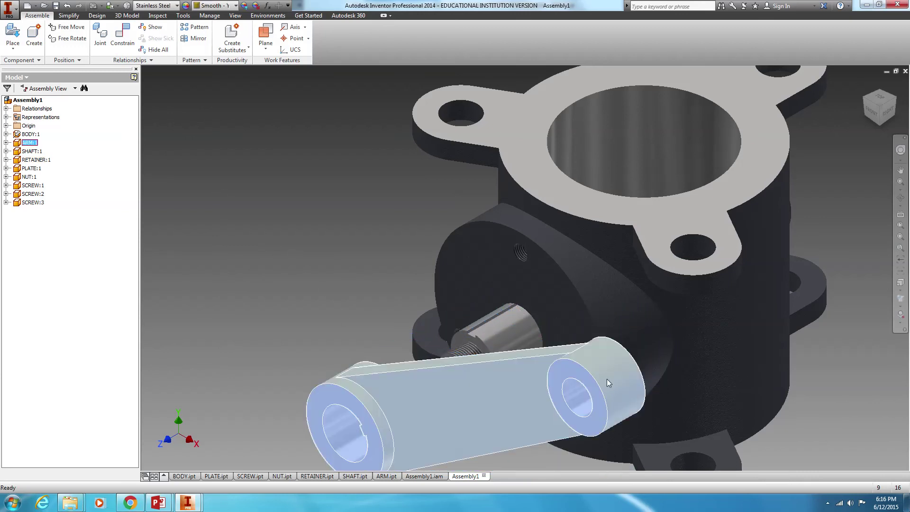
left_click_drag(607, 379, 406, 190)
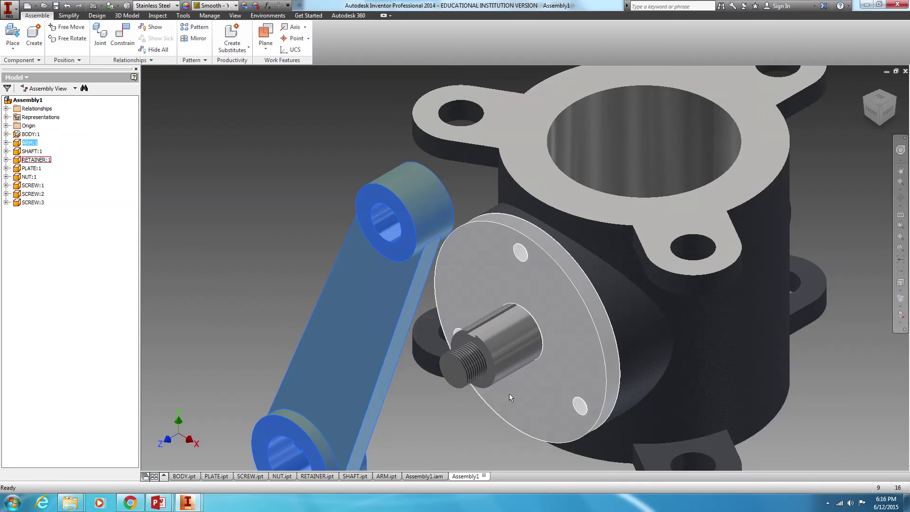
Step: Constrain the outer face of the arm's keyed hub flush with the shaft's shoulder face at the thread, with 0 mm offset
scroll(494, 394, "down", 6)
scroll(396, 412, "up", 6)
middle_click_drag(396, 411, 495, 283)
left_click(236, 280)
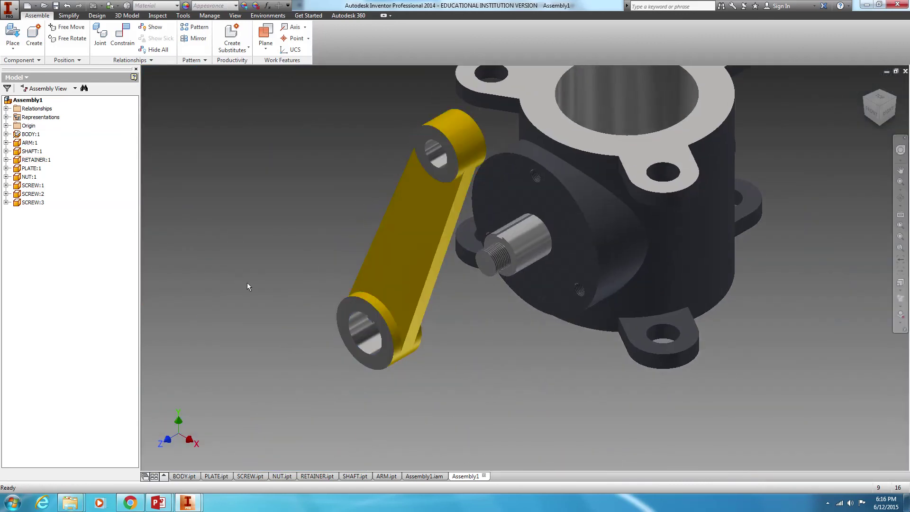
left_click(124, 40)
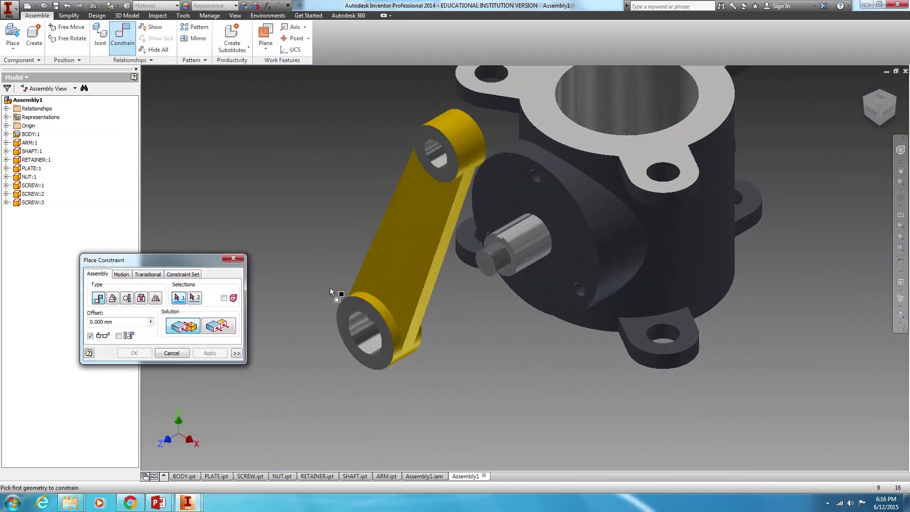
left_click(350, 303)
scroll(496, 246, "up", 3)
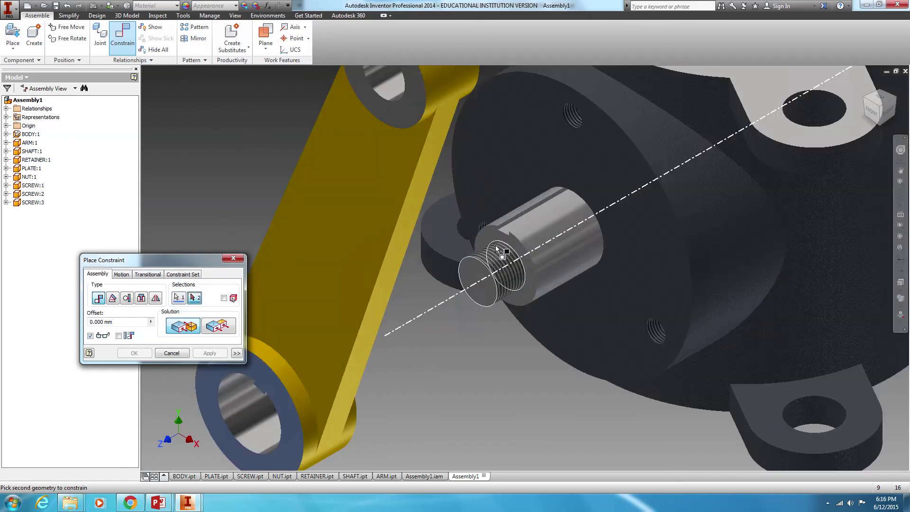
left_click(511, 240)
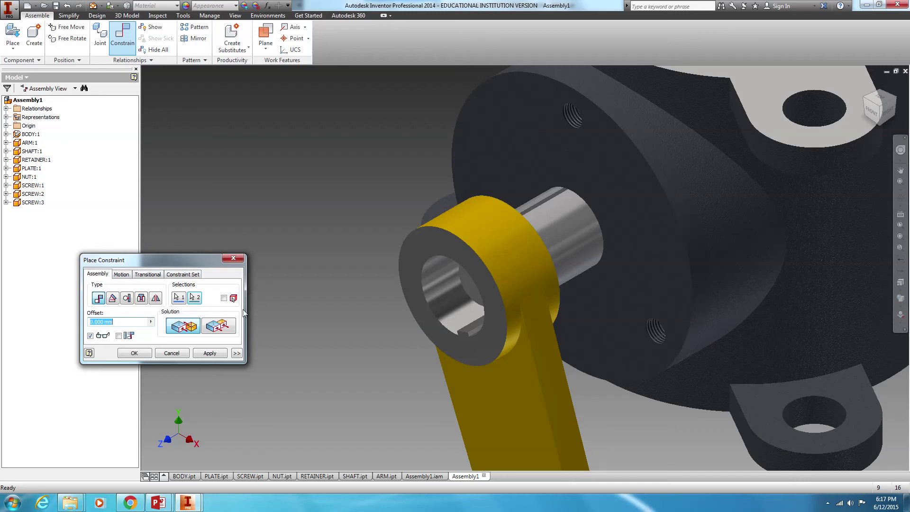
left_click(222, 326)
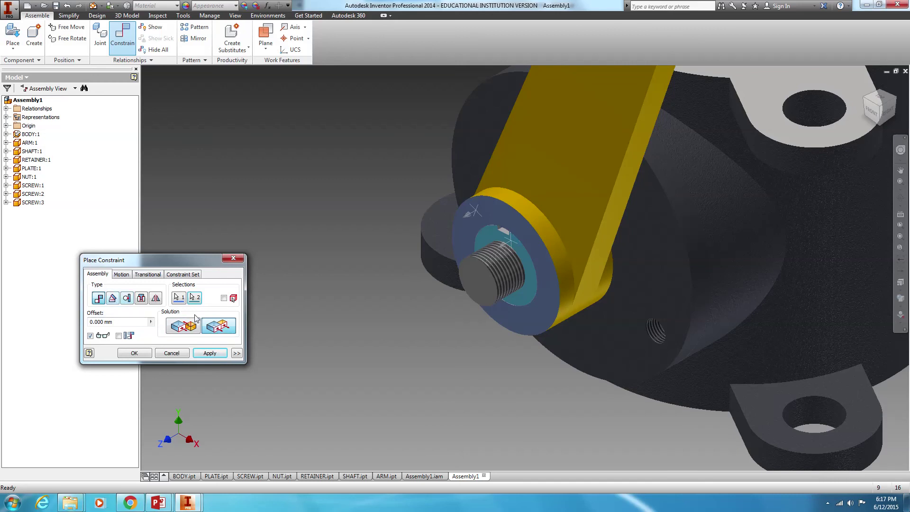
left_click(210, 353)
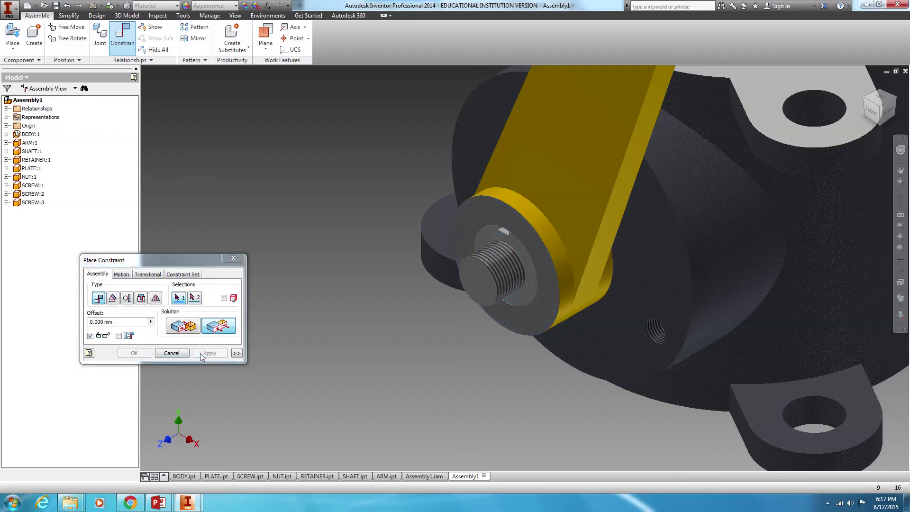
left_click(233, 258)
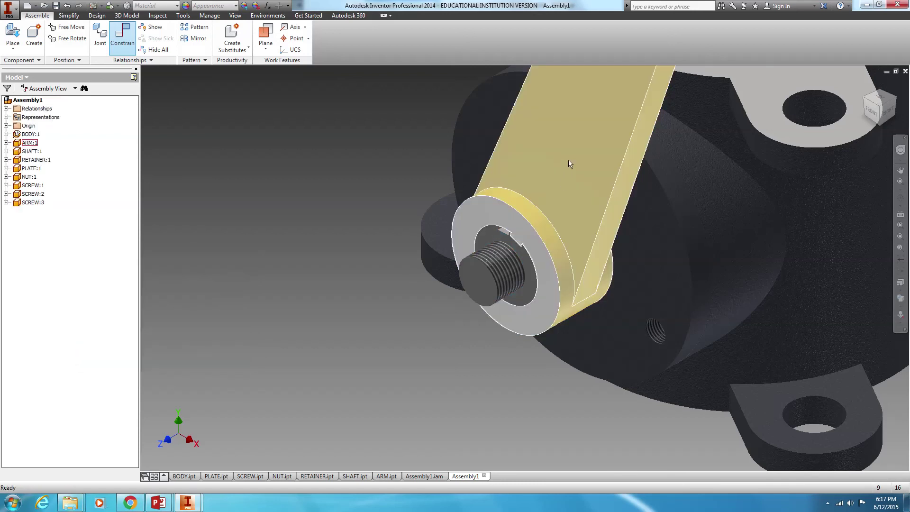
Step: Swing the arm's free end about the shaft axis so its key sits beside the shaft's keyway
left_click(546, 125)
left_click_drag(546, 125, 306, 158)
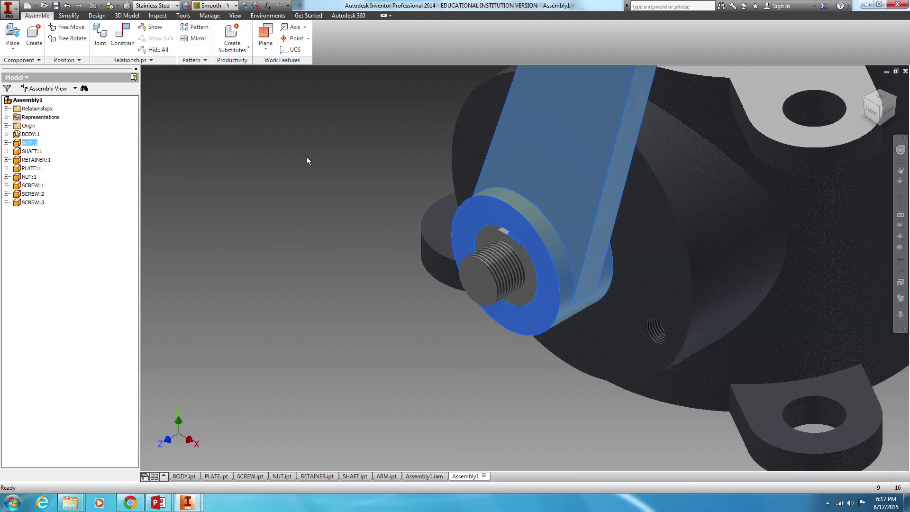
left_click(299, 220)
left_click_drag(532, 148, 410, 53)
left_click(334, 207)
Step: Mate the side edge of the arm's key to the matching side edge of the shaft's keyway with 0 mm offset
scroll(354, 208, "up", 5)
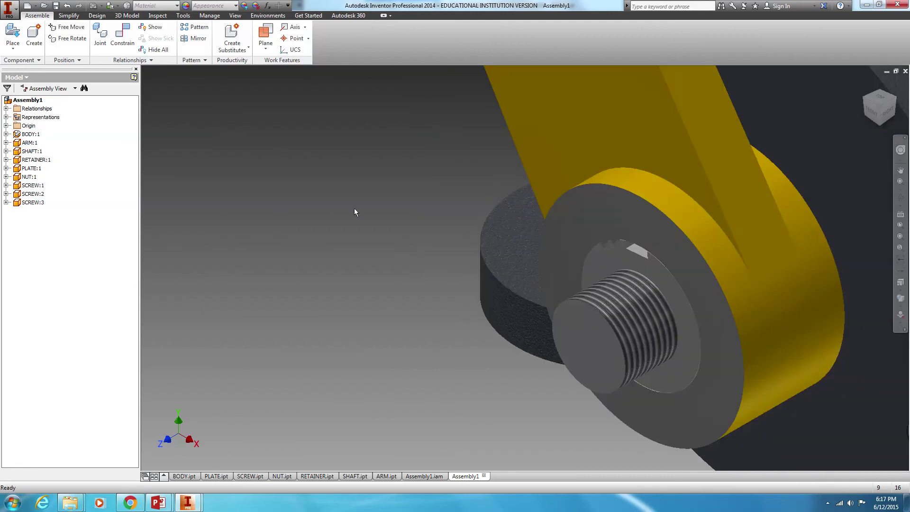
scroll(434, 248, "up", 1)
middle_click_drag(428, 246, 297, 212)
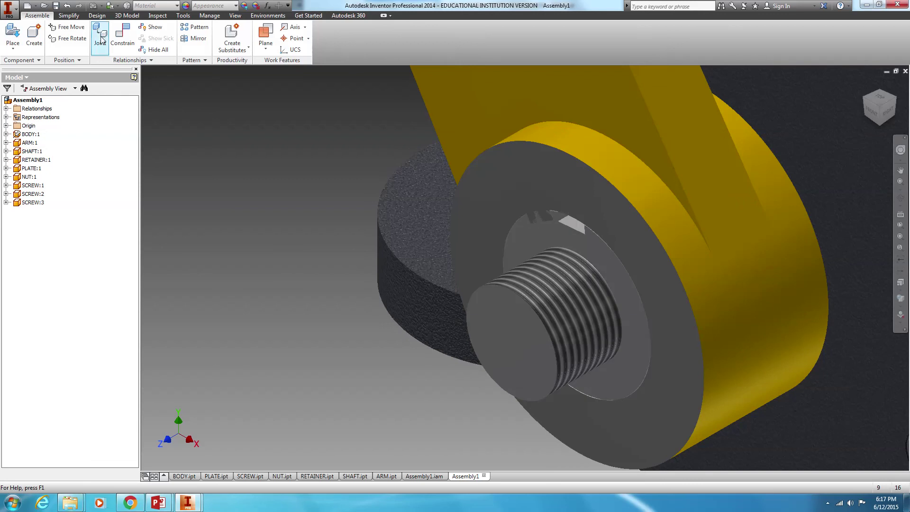
left_click(122, 36)
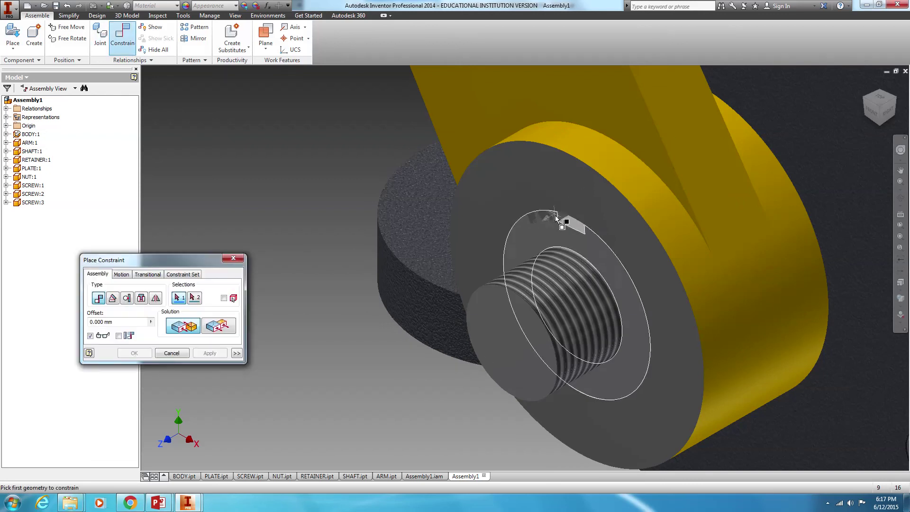
scroll(546, 214, "up", 3)
left_click(541, 212)
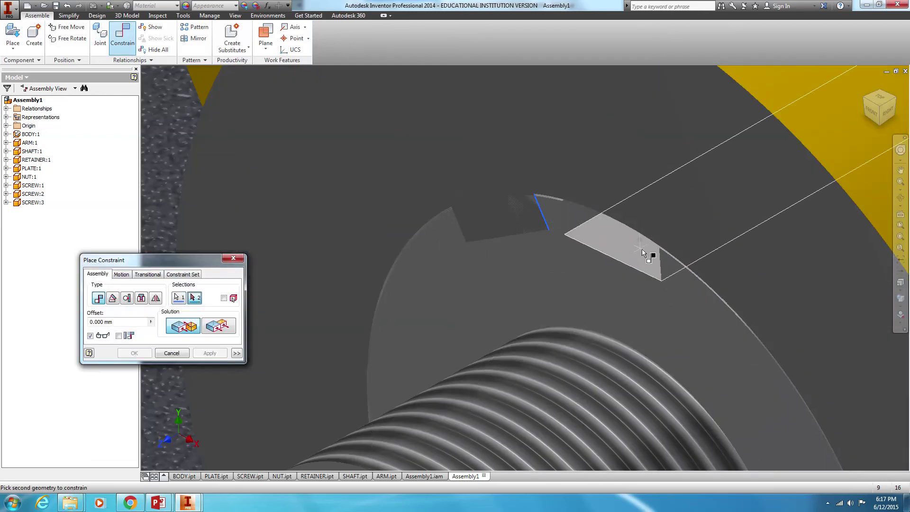
left_click(660, 265)
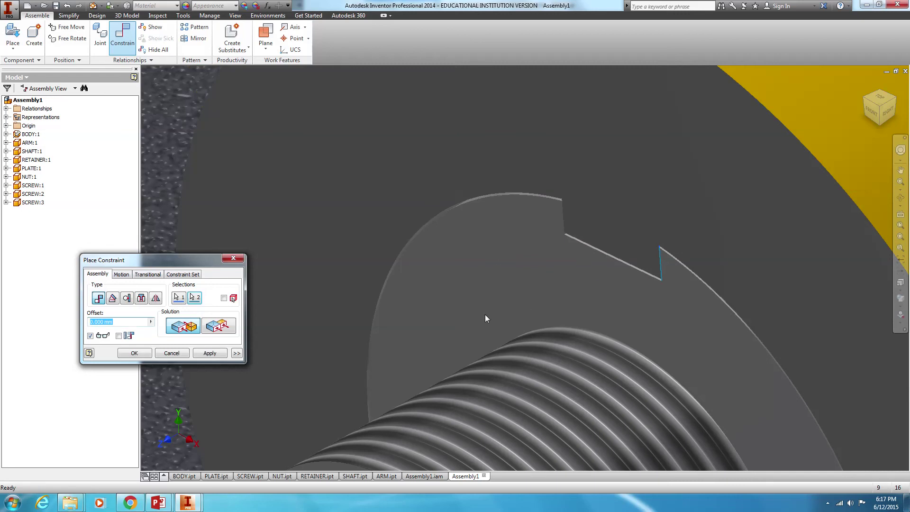
left_click(134, 353)
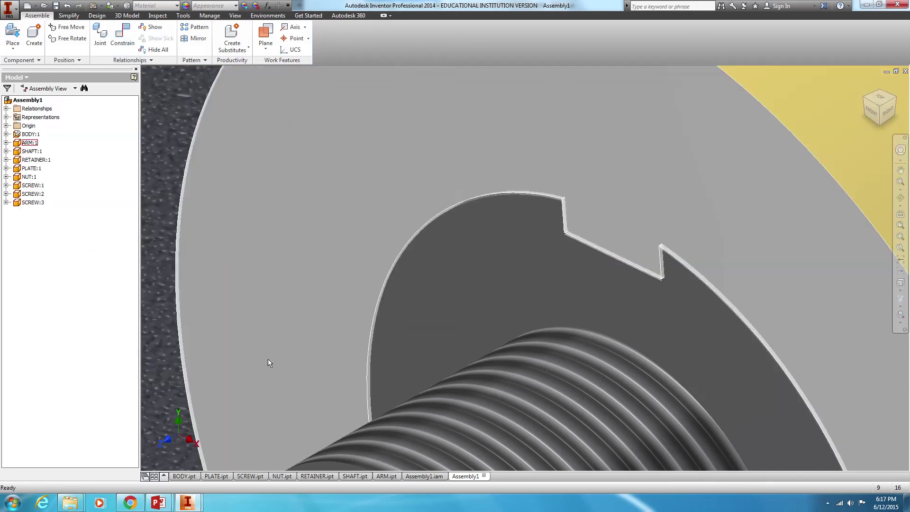
Step: Swing the arm about the shaft axis to test its motion, leaving the free end tilted slightly away from the body
scroll(397, 333, "down", 5)
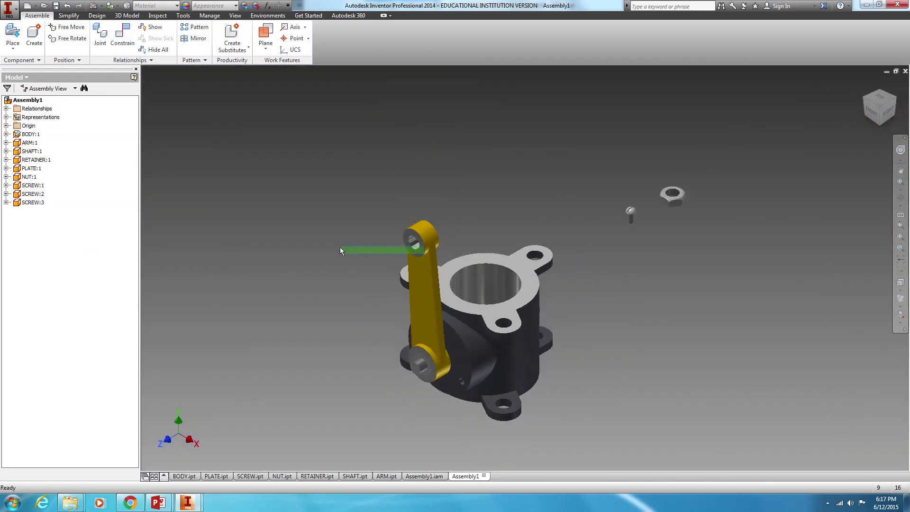
left_click_drag(340, 247, 340, 247)
left_click(316, 251)
left_click_drag(423, 229, 410, 265)
left_click(325, 253)
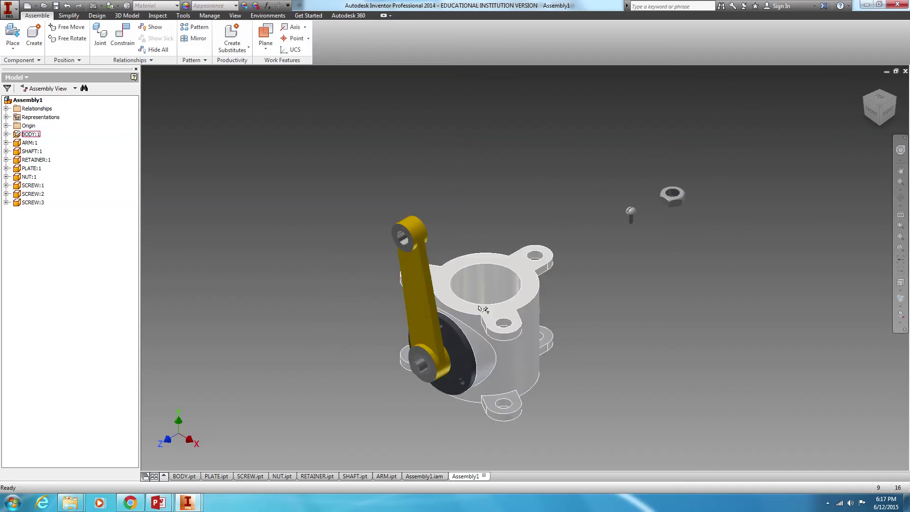
Step: Move the nut next to the arm's keyed end, in front of the threaded end of the shaft
left_click_drag(686, 196, 332, 337)
left_click_drag(360, 369, 361, 369)
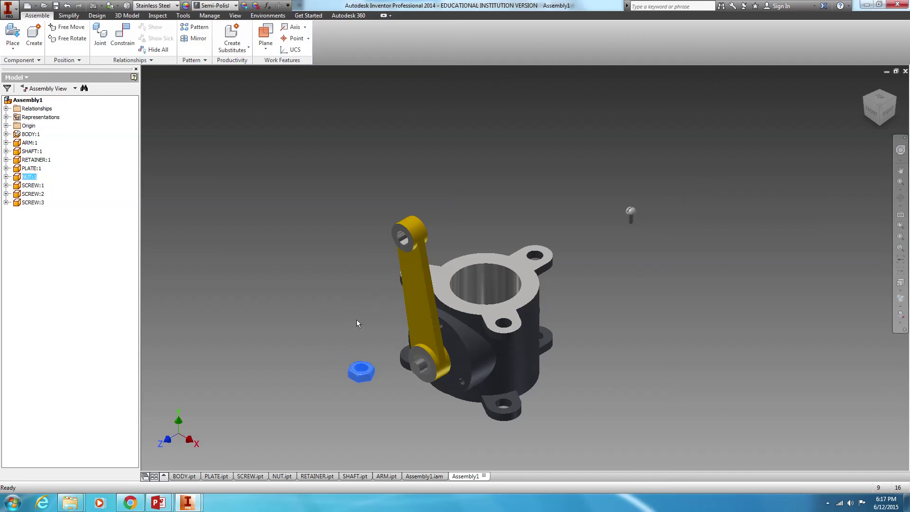
left_click(356, 319)
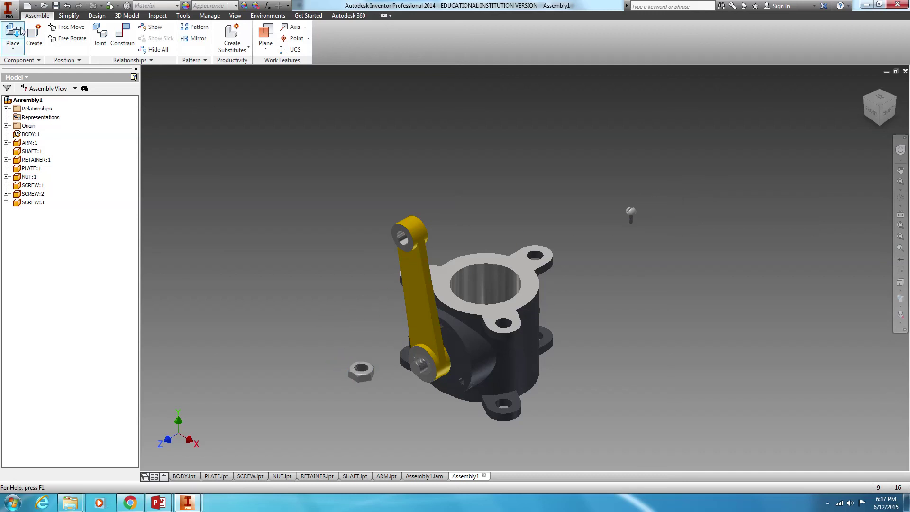
Step: Mate the axis of the nut's threaded hole to the axis of the shaft's thread with 0 mm offset
left_click(123, 33)
scroll(374, 351, "up", 3)
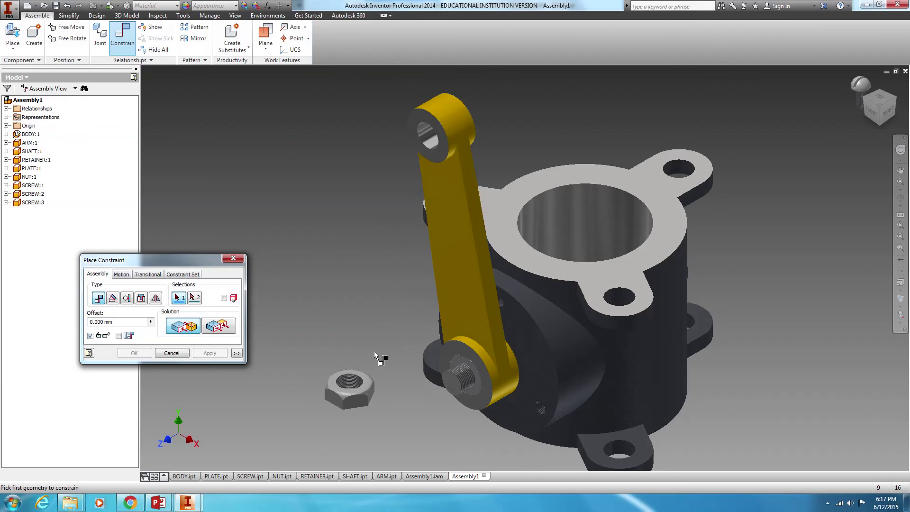
scroll(359, 391, "up", 4)
left_click(355, 382)
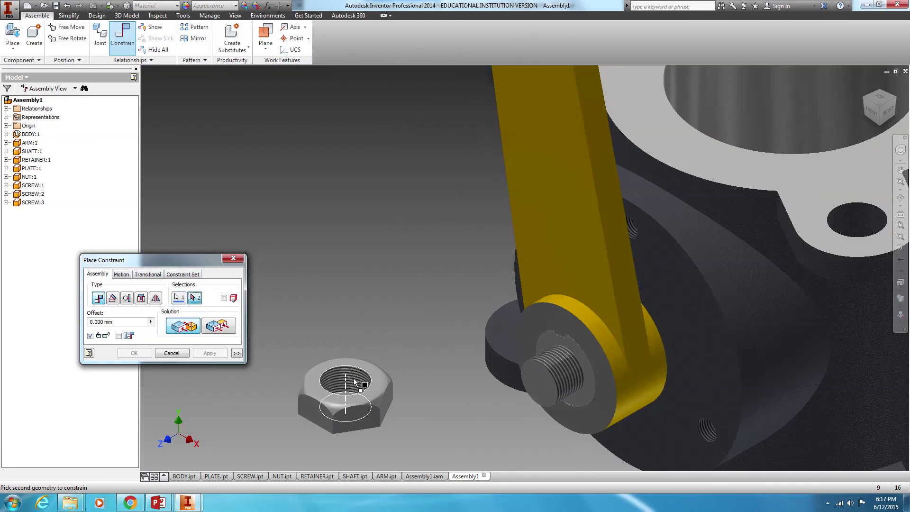
left_click(572, 373)
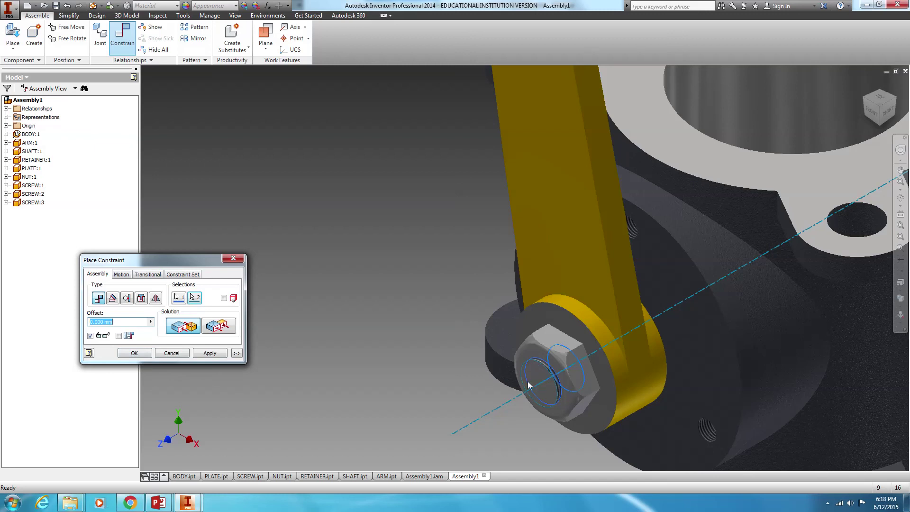
left_click(207, 354)
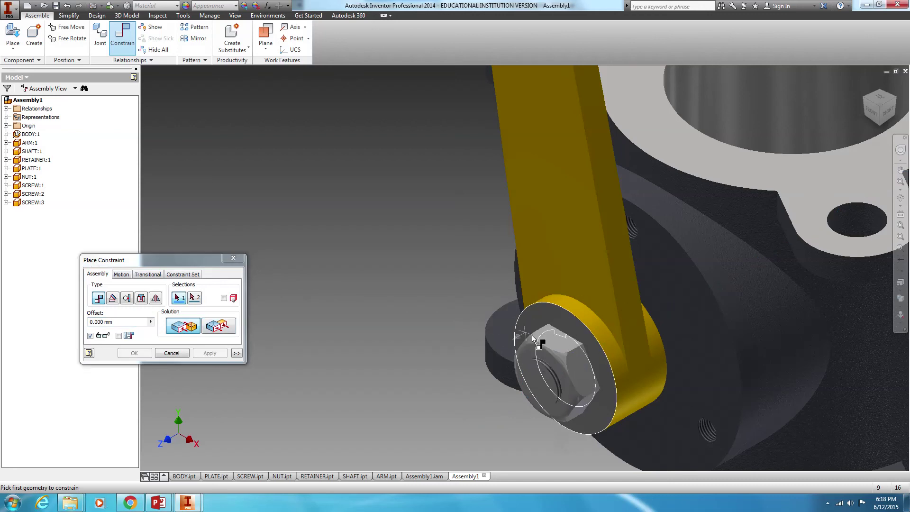
left_click(240, 261)
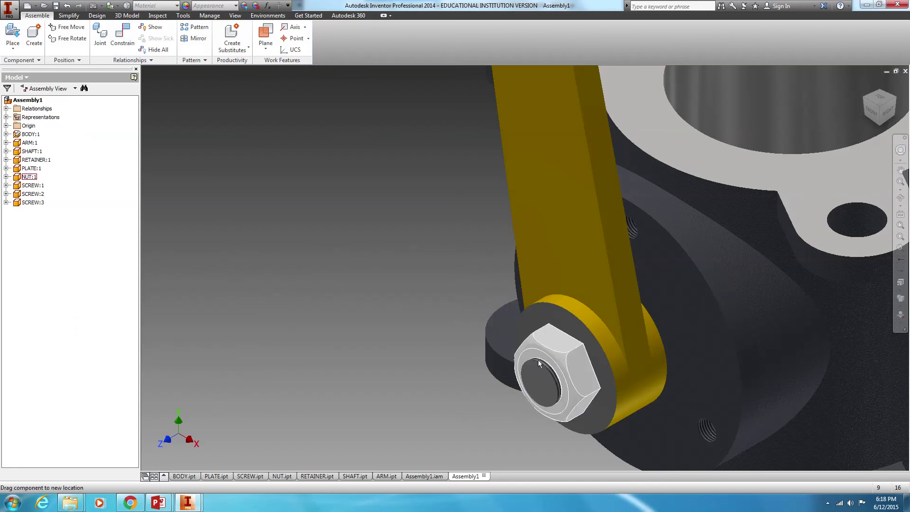
Step: Slide the nut off the shaft end and mate its inner face to the shoulder face at the thread's base with 0 mm offset
left_click_drag(538, 360, 466, 377)
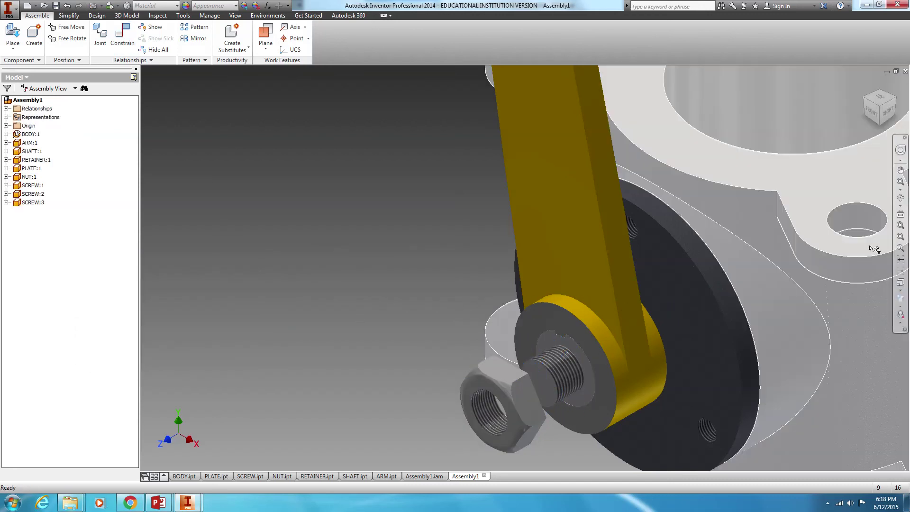
left_click(900, 197)
left_click_drag(561, 321, 294, 321)
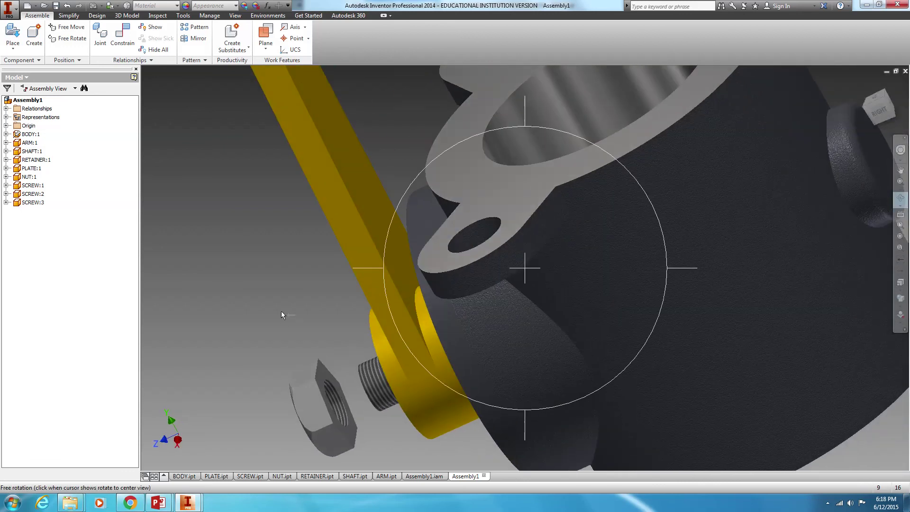
right_click(238, 271)
left_click(274, 269)
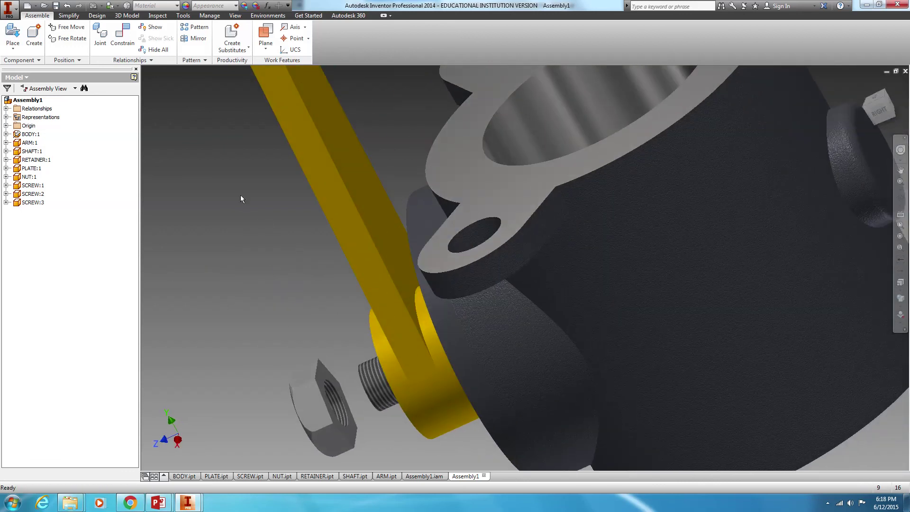
left_click(122, 34)
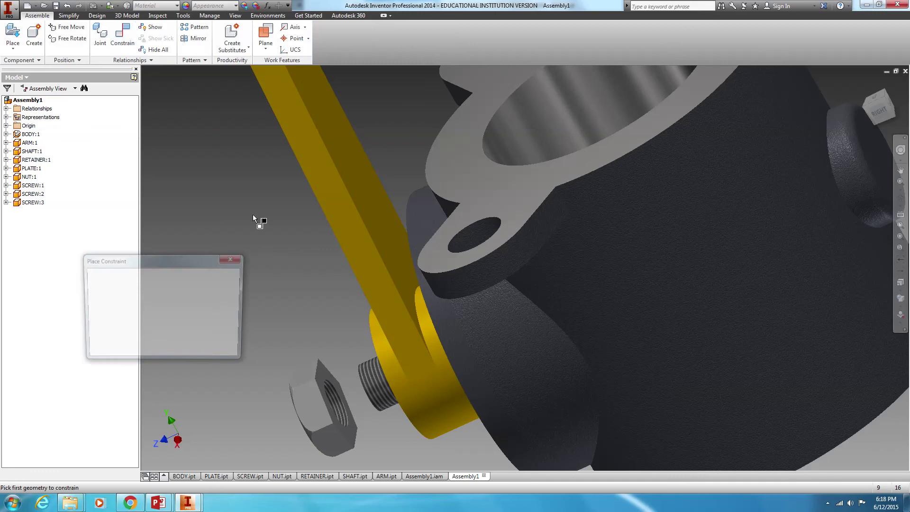
left_click(321, 372)
middle_click_drag(513, 327, 548, 273)
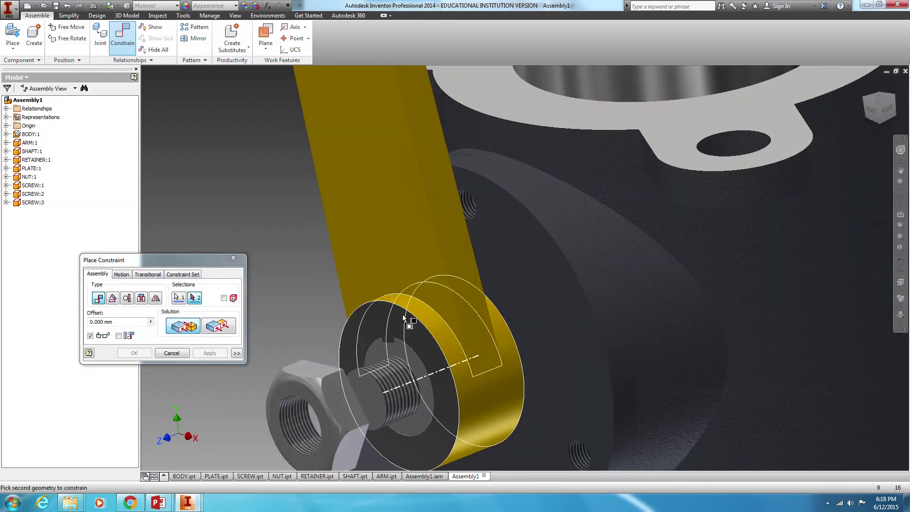
left_click(405, 354)
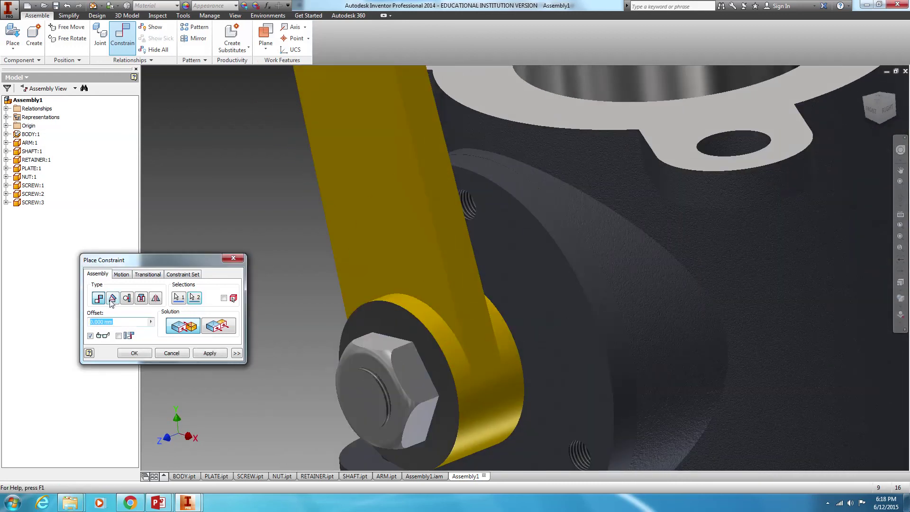
left_click(208, 357)
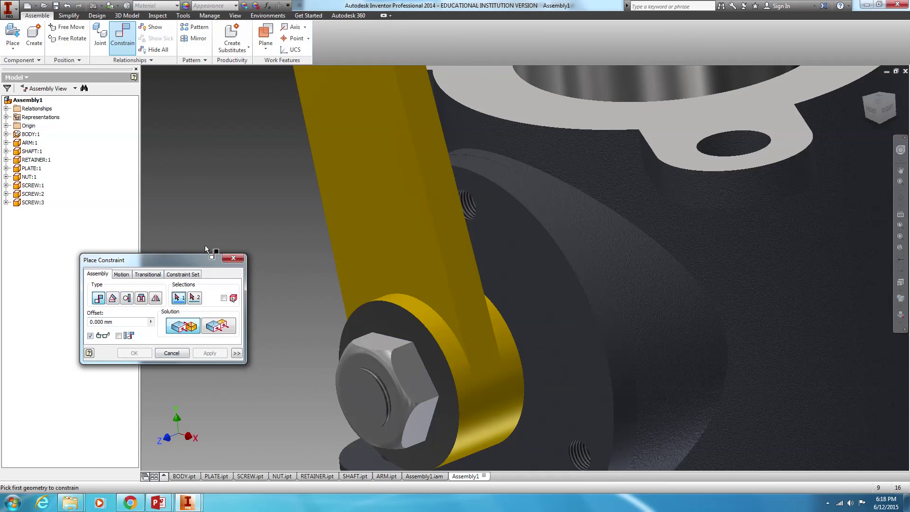
left_click(232, 259)
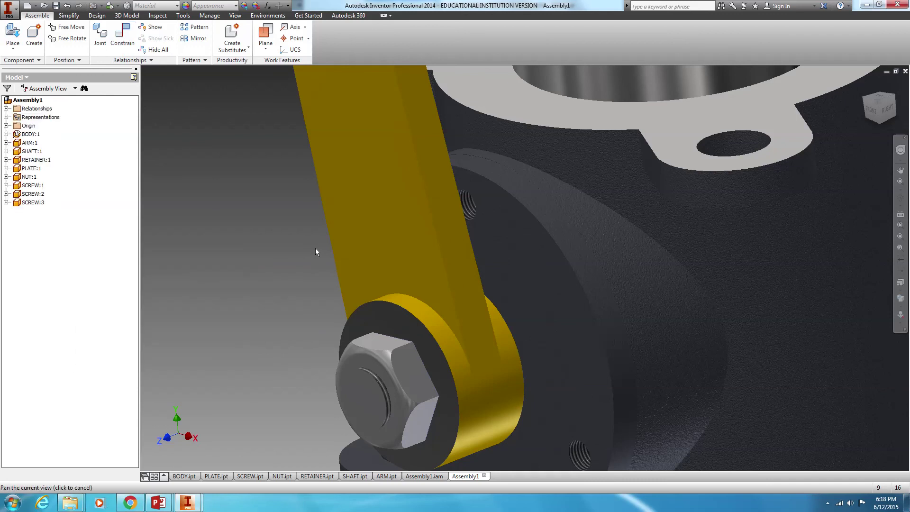
Step: Swing the arm further away from the body about the shaft axis and restore the home view of the assembly
key("Home")
left_click_drag(401, 241, 331, 231)
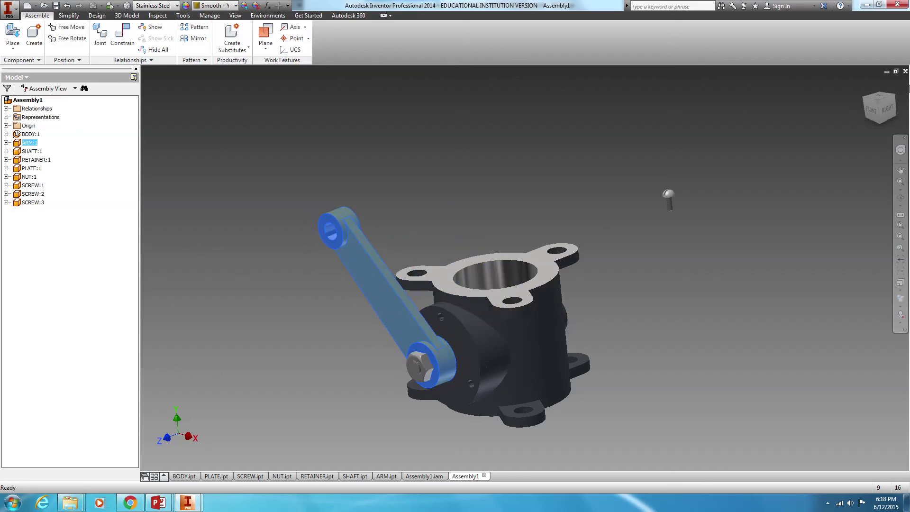
left_click(863, 89)
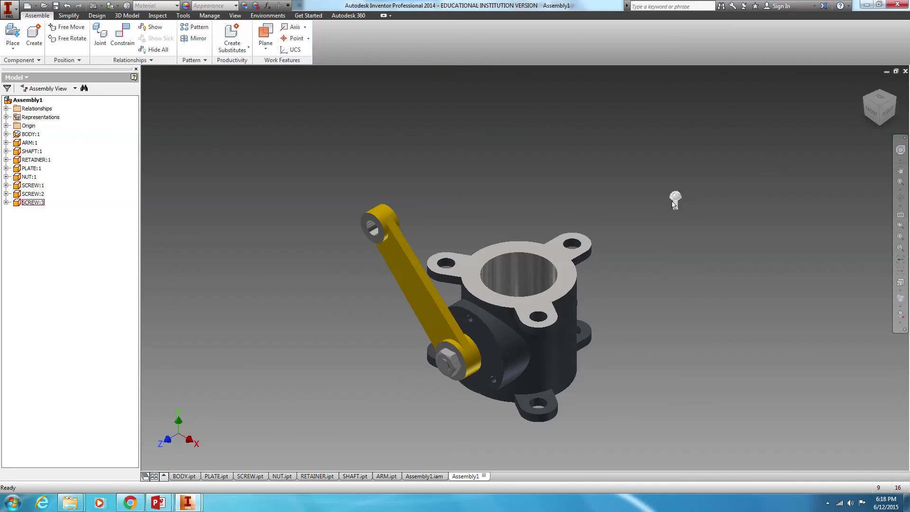
Step: Move the remaining loose screw to the open area beside the arm, on the plate side of the body
left_click_drag(676, 201, 457, 297)
left_click_drag(366, 313, 355, 317)
left_click(332, 252)
right_click(355, 317)
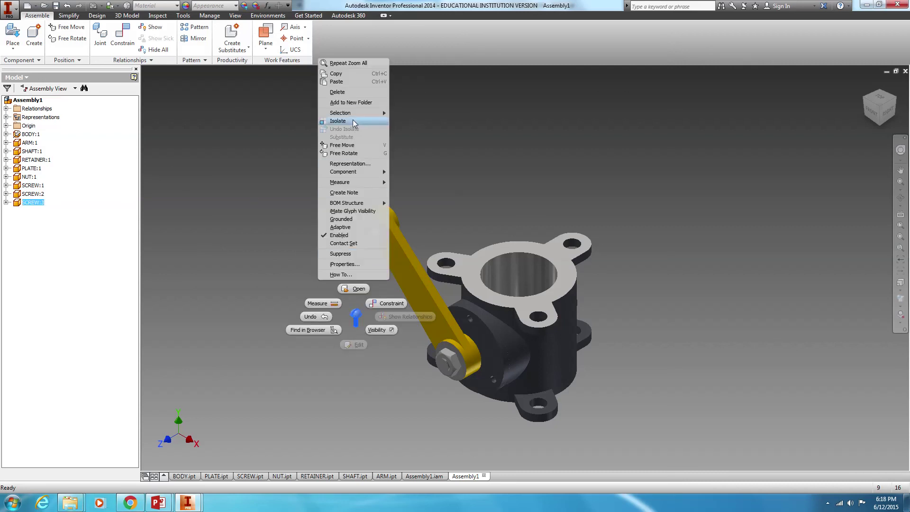
left_click(356, 316)
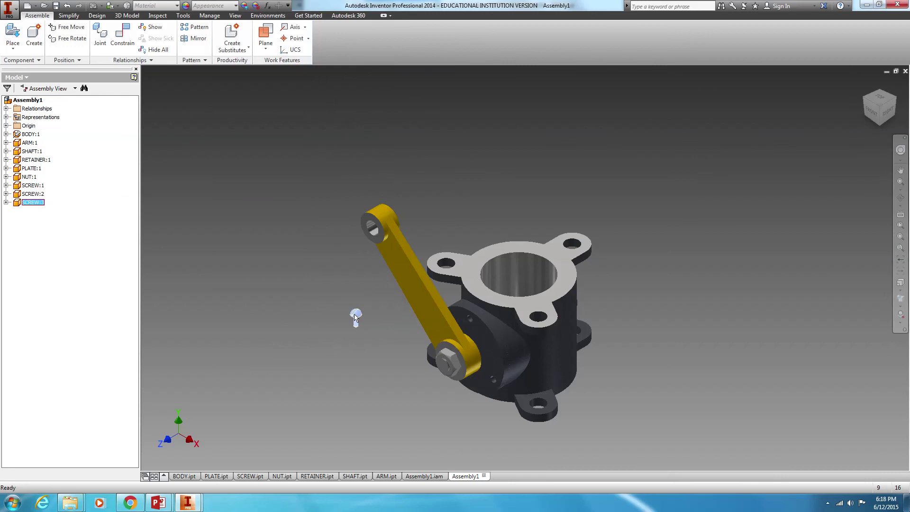
Step: Copy the loose screw beside the arm and paste two more instances of it into the assembly
right_click(355, 314)
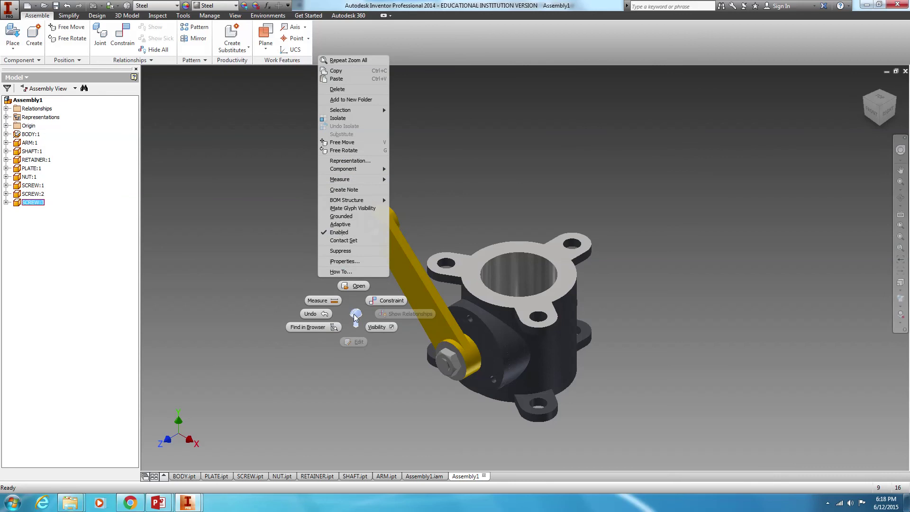
left_click(351, 71)
right_click(315, 326)
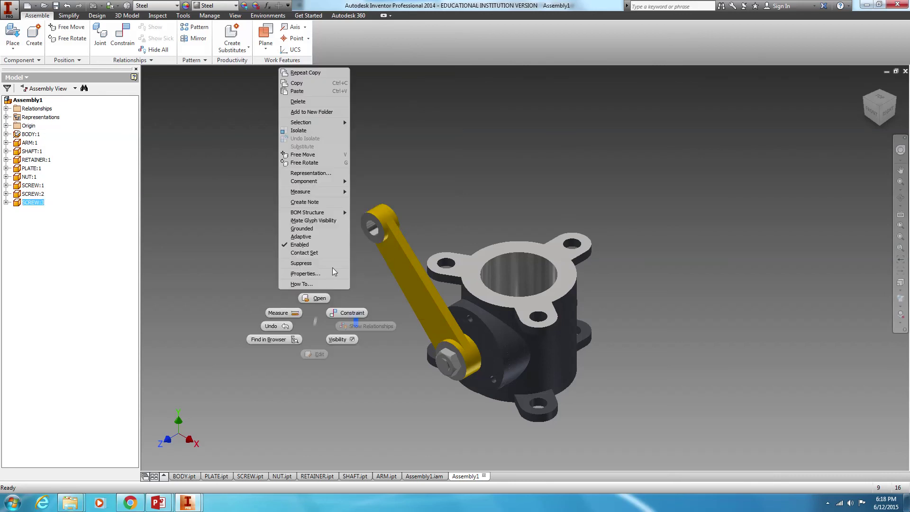
left_click(320, 91)
right_click(292, 293)
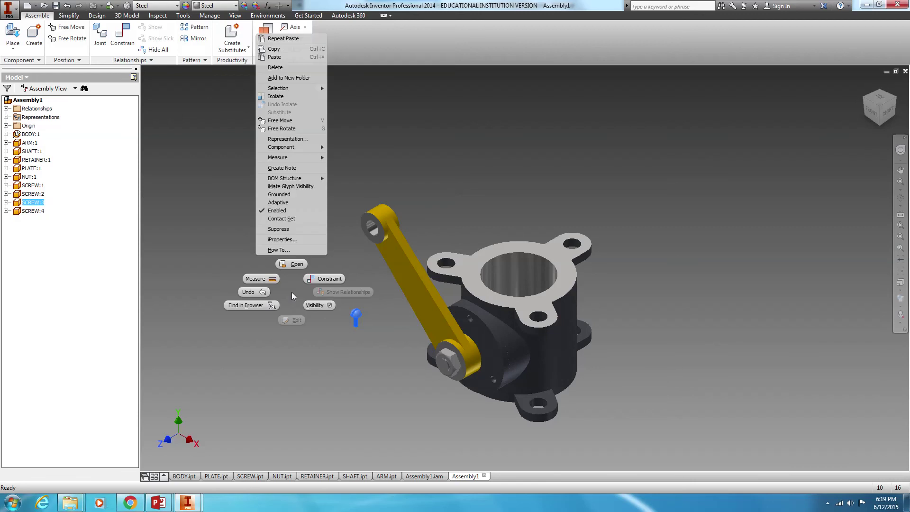
left_click(293, 58)
Step: Move the two pasted screws into the open area next to the original loose screw beside the arm
left_click_drag(525, 274, 337, 309)
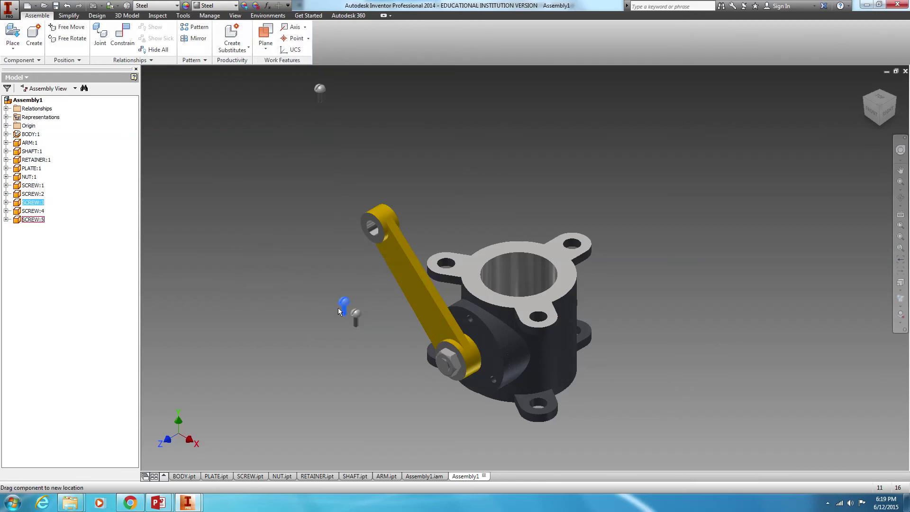
left_click_drag(320, 101, 320, 296)
right_click(320, 273)
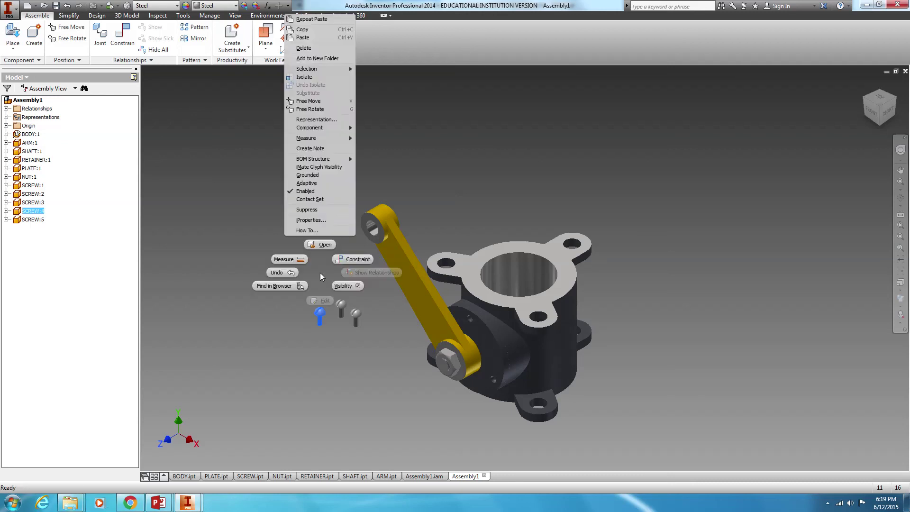
left_click(320, 274)
Step: Mate the original loose screw's axis to the upper retainer-side screw hole's axis with 0 mm offset and slide the screw out of the hole
key("c")
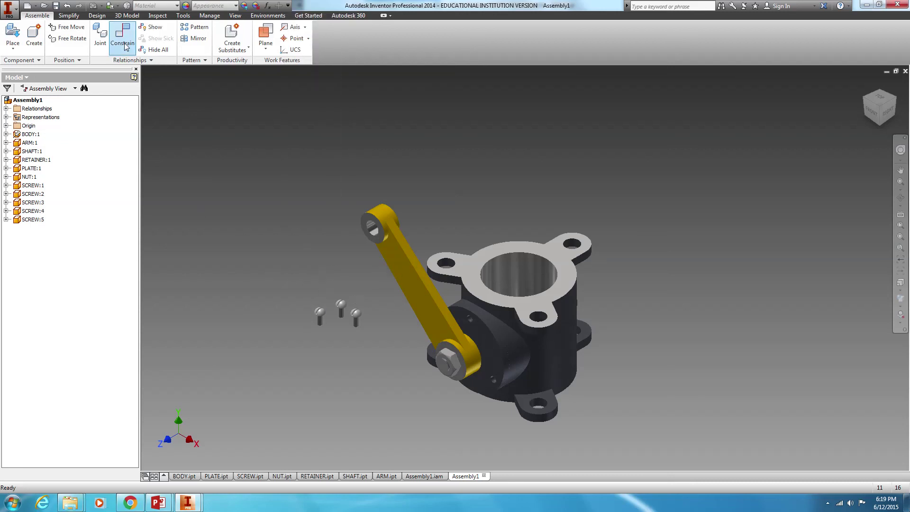
scroll(355, 337, "up", 3)
left_click(353, 313)
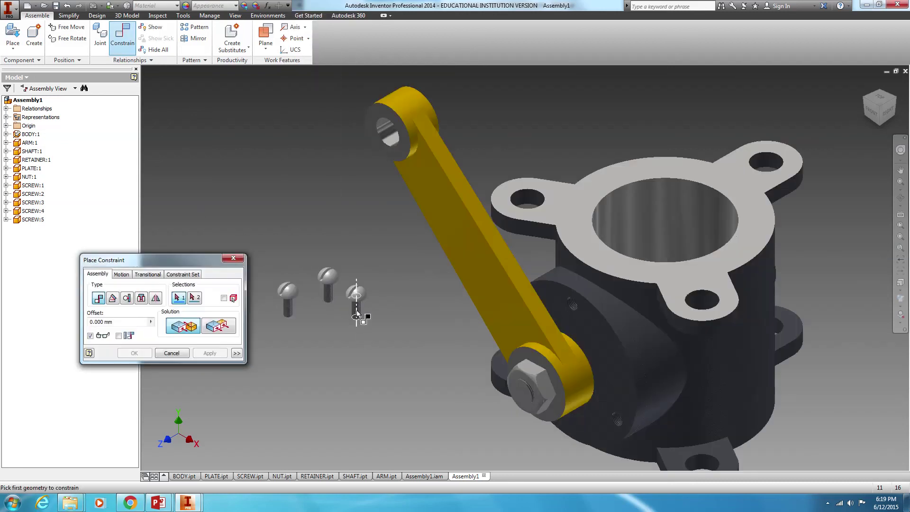
scroll(545, 332, "up", 4)
left_click(583, 294)
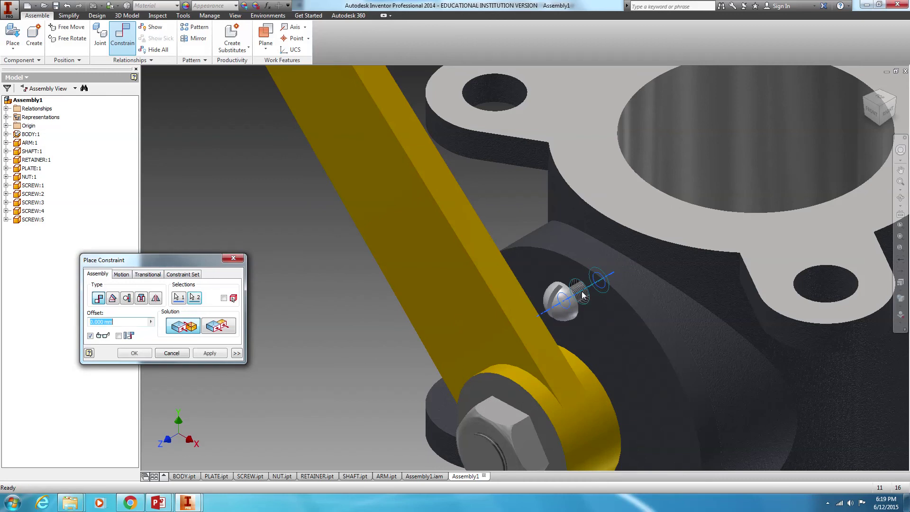
left_click(134, 353)
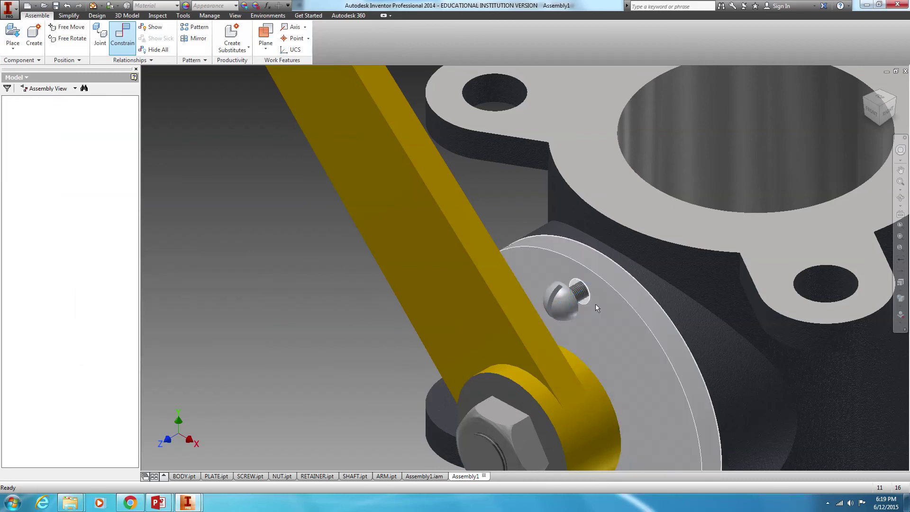
left_click_drag(561, 301, 438, 353)
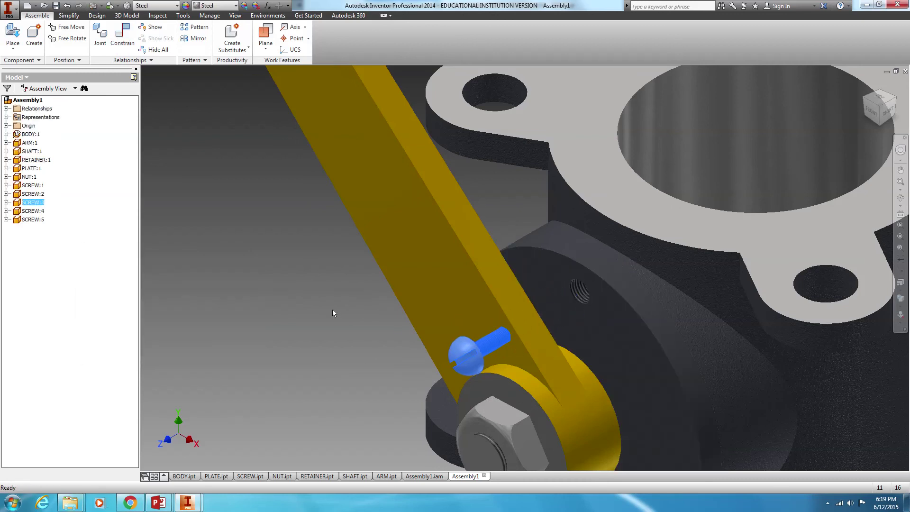
Step: Mate the axis of the nearer pasted screw to the axis of the lower screw hole on the retainer side with 0 mm offset
scroll(493, 360, "down", 3)
middle_click_drag(532, 354, 511, 284)
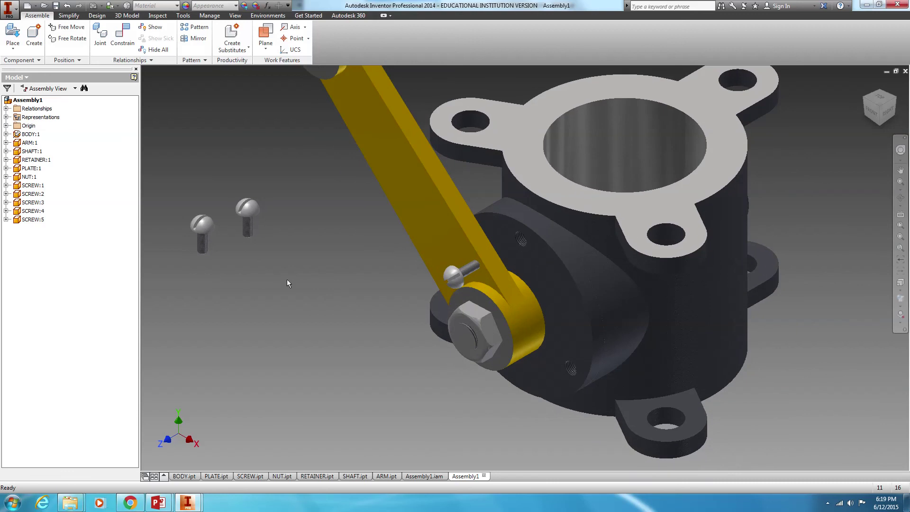
left_click(122, 36)
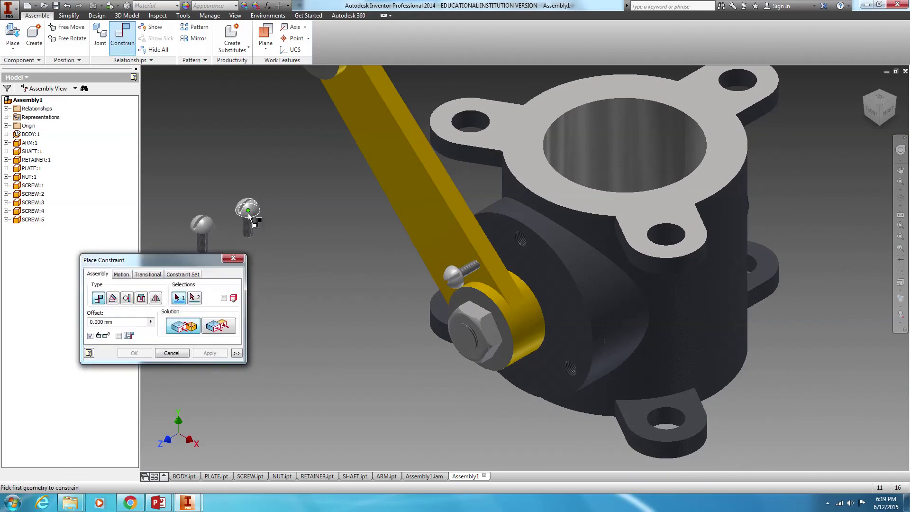
left_click(248, 229)
scroll(592, 375, "up", 4)
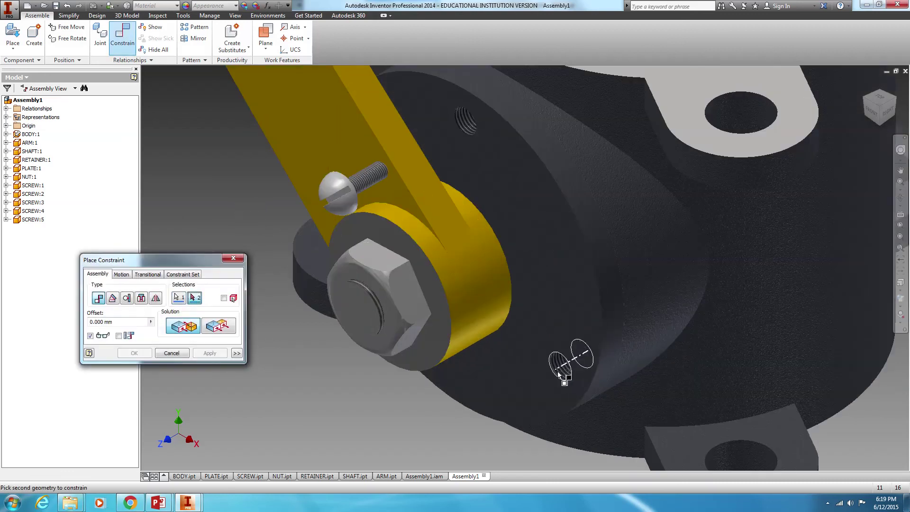
left_click(556, 375)
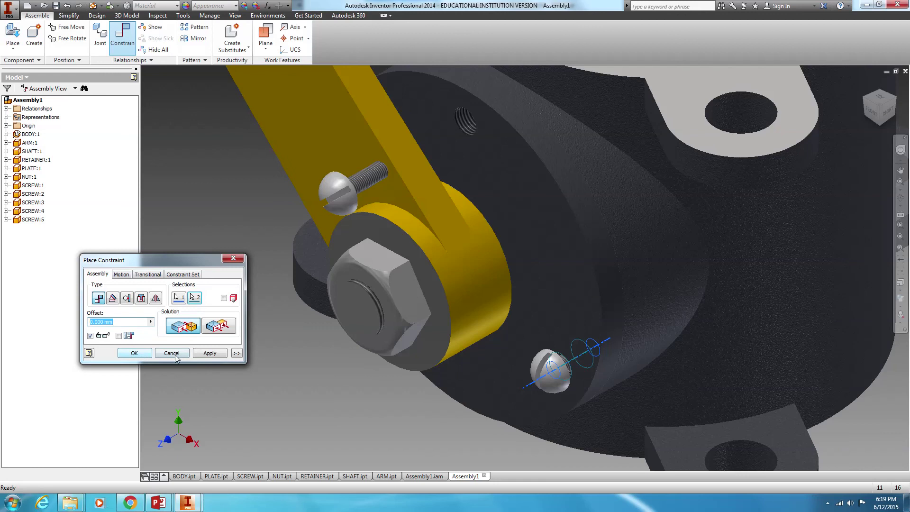
left_click(213, 356)
middle_click_drag(280, 251, 666, 290)
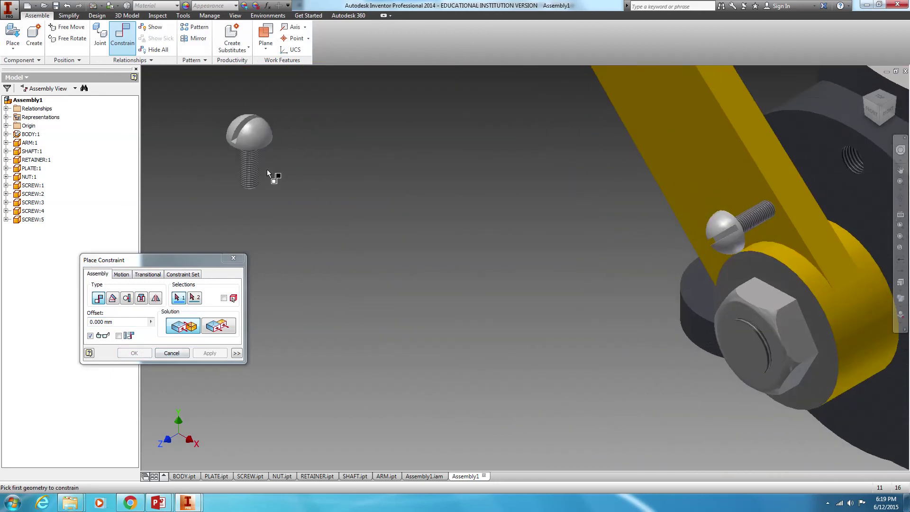
left_click(256, 163)
middle_click_drag(701, 339, 537, 328)
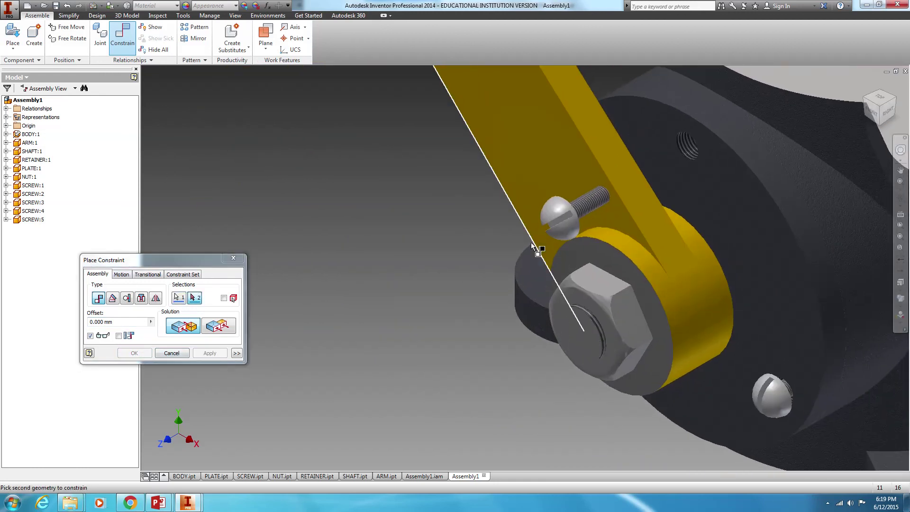
middle_click_drag(601, 312, 657, 303, "shift")
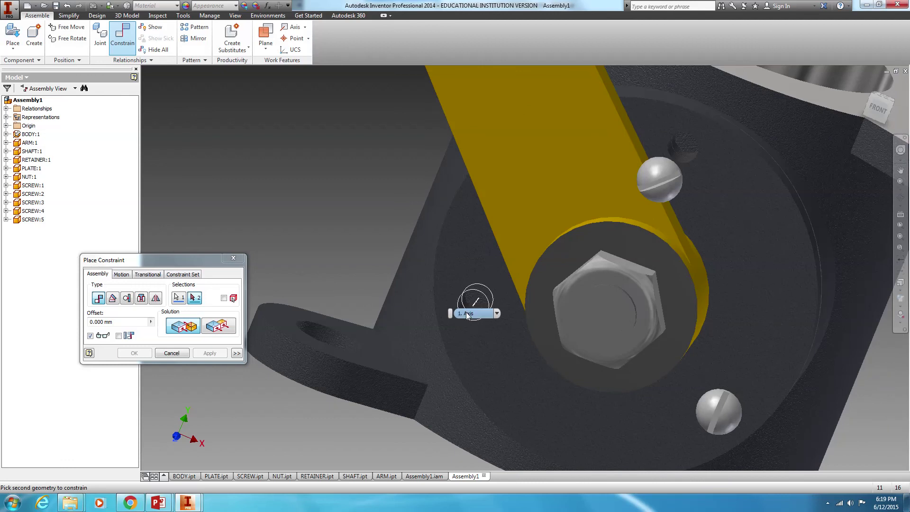
left_click(467, 314)
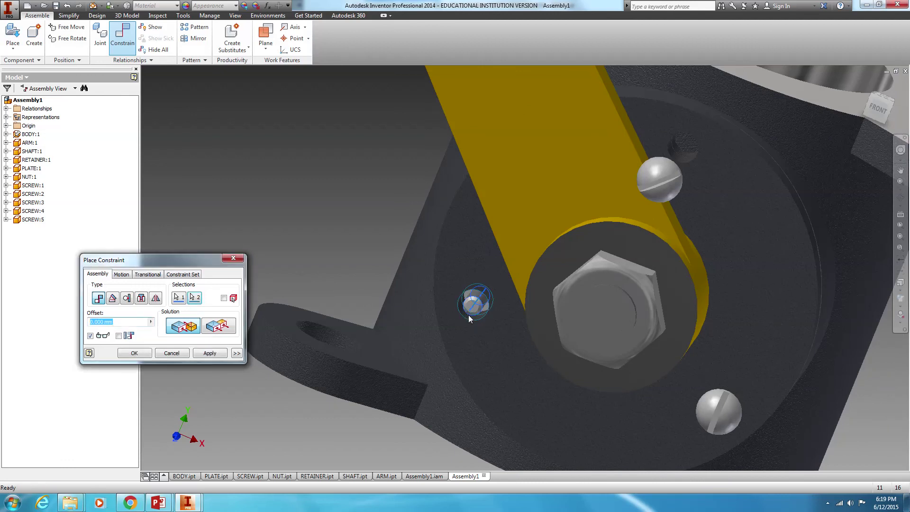
left_click(235, 259)
Step: Mate the axis of the last loose screw to the axis of the remaining screw hole on the retainer side with 0 mm offset
scroll(359, 274, "up", 5)
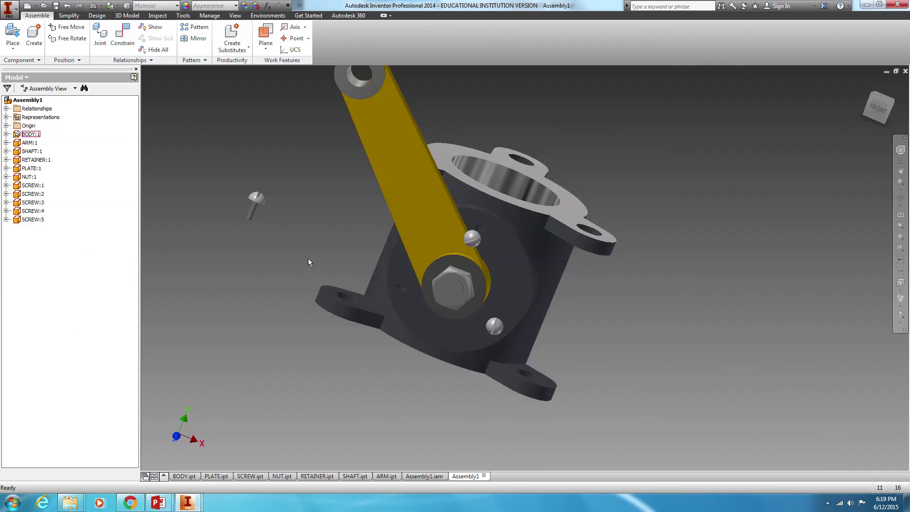
left_click(122, 33)
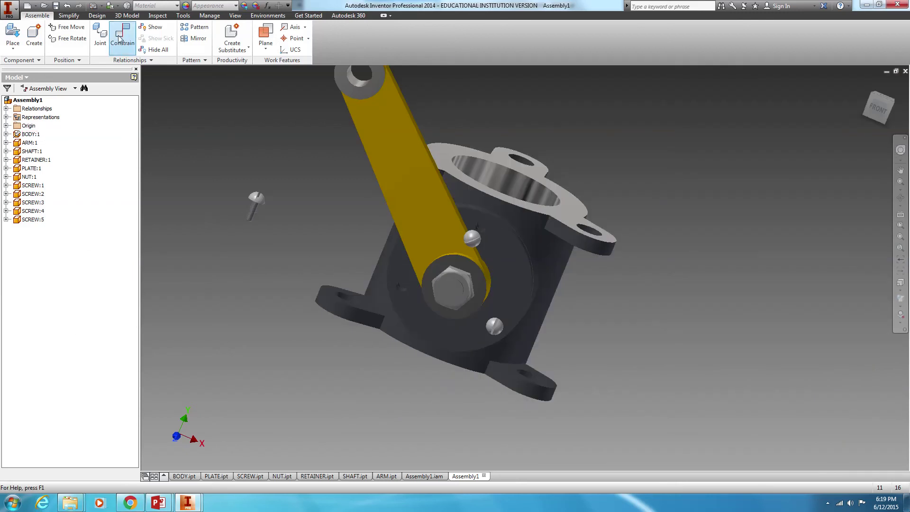
left_click(252, 217)
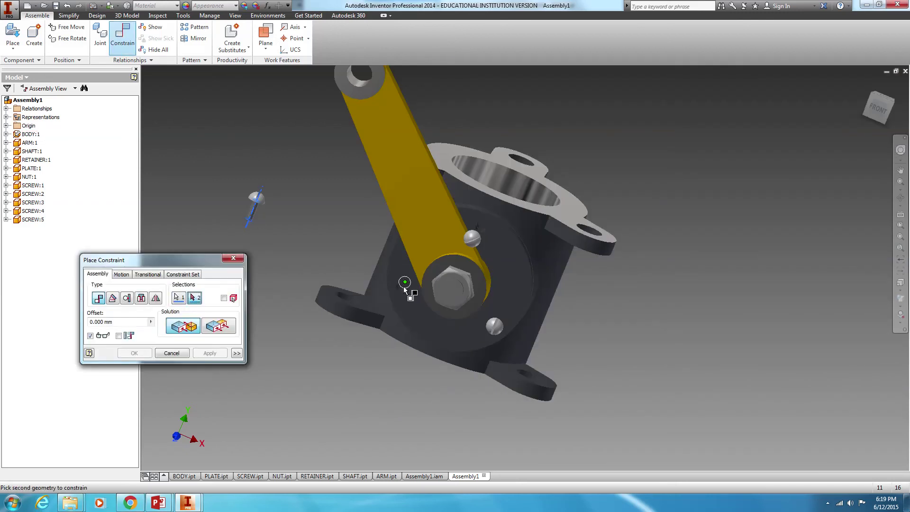
scroll(397, 283, "down", 5)
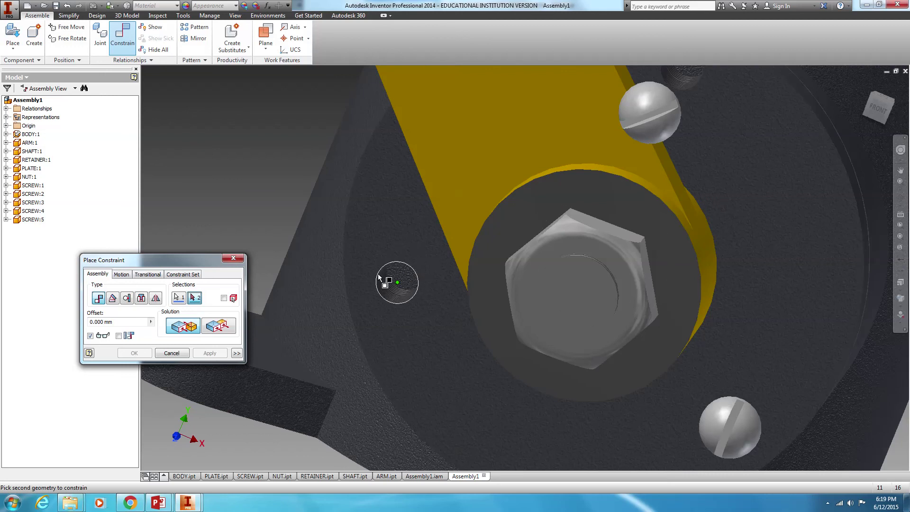
left_click(382, 280)
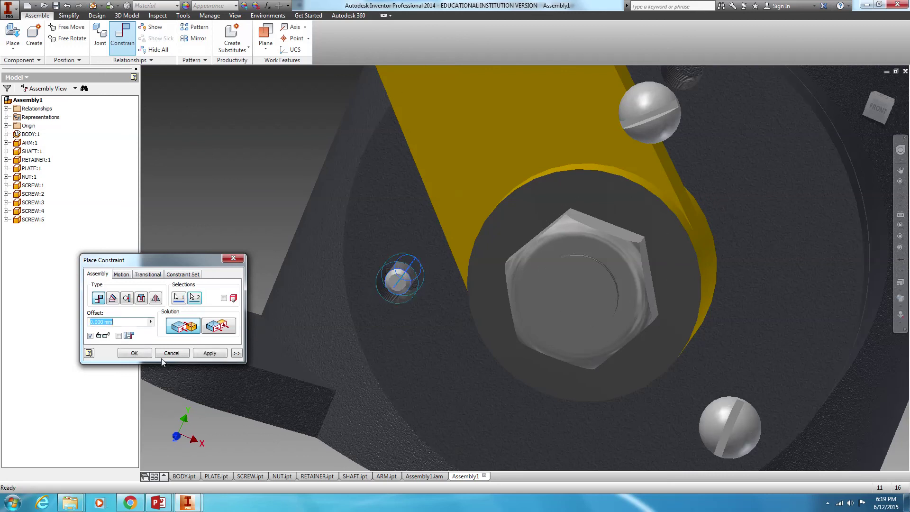
left_click(134, 352)
left_click(397, 331)
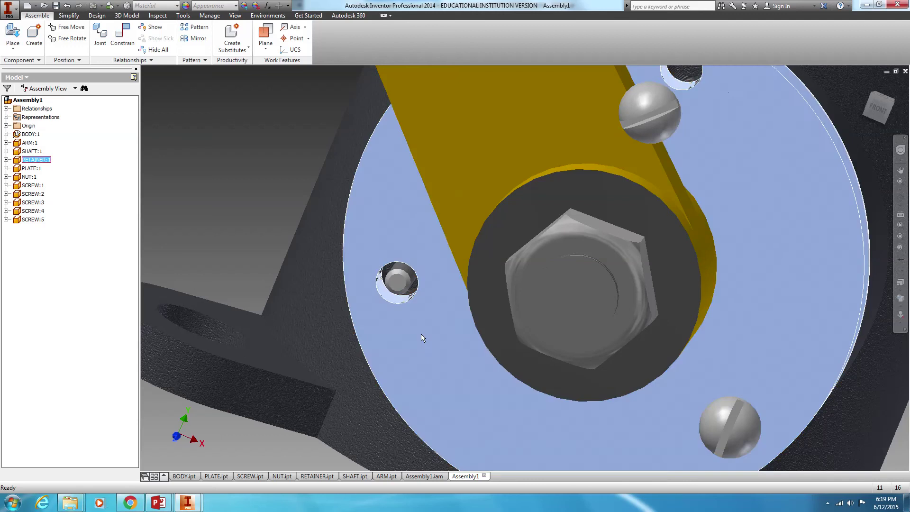
Step: Mate the flat underside of the upper screw's head to the retainer's outer face with 0 mm offset
scroll(421, 334, "up", 5)
scroll(534, 237, "down", 2)
scroll(543, 299, "up", 2)
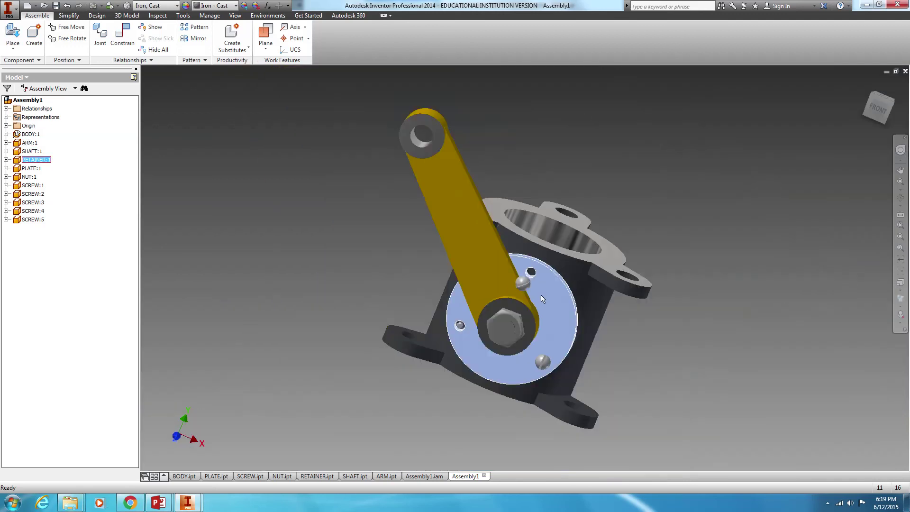
middle_click_drag(528, 378, 505, 340)
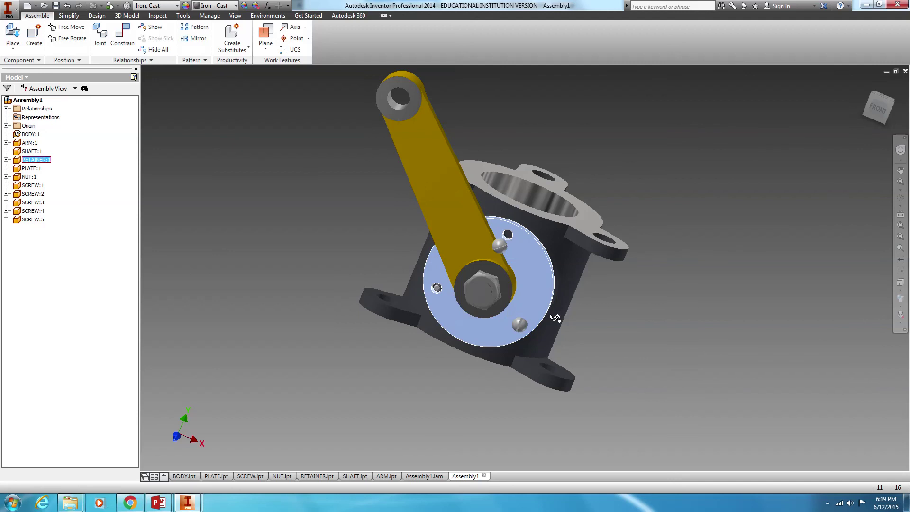
middle_click_drag(544, 311, 396, 295, "shift")
left_click(122, 33)
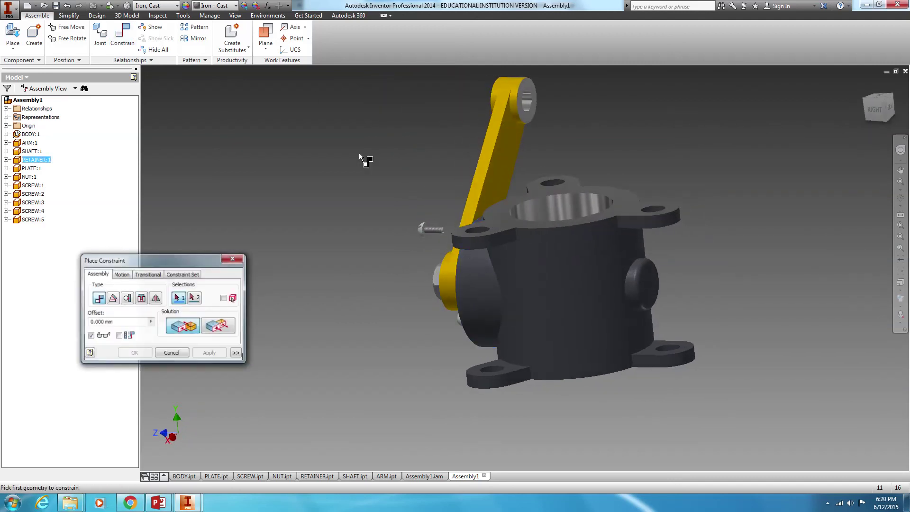
scroll(427, 230, "up", 5)
left_click(422, 242)
scroll(502, 304, "down", 4)
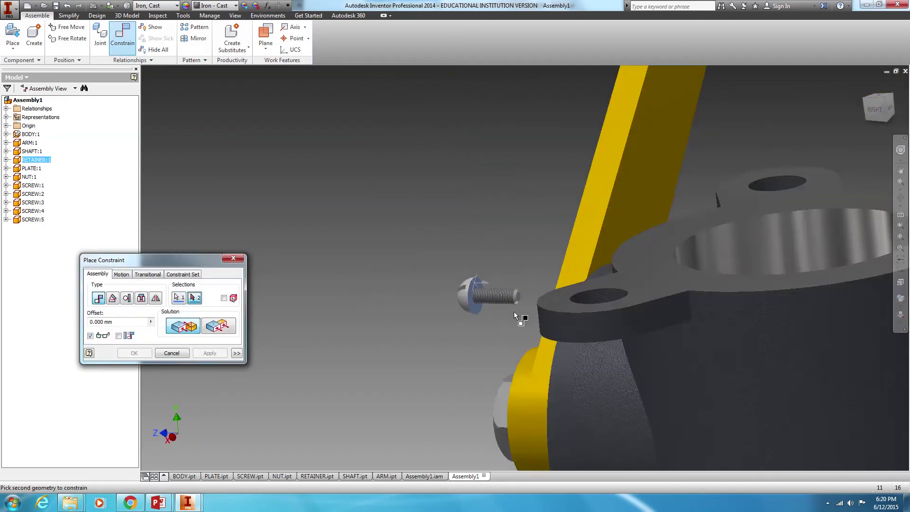
middle_click_drag(519, 314, 663, 308, "shift")
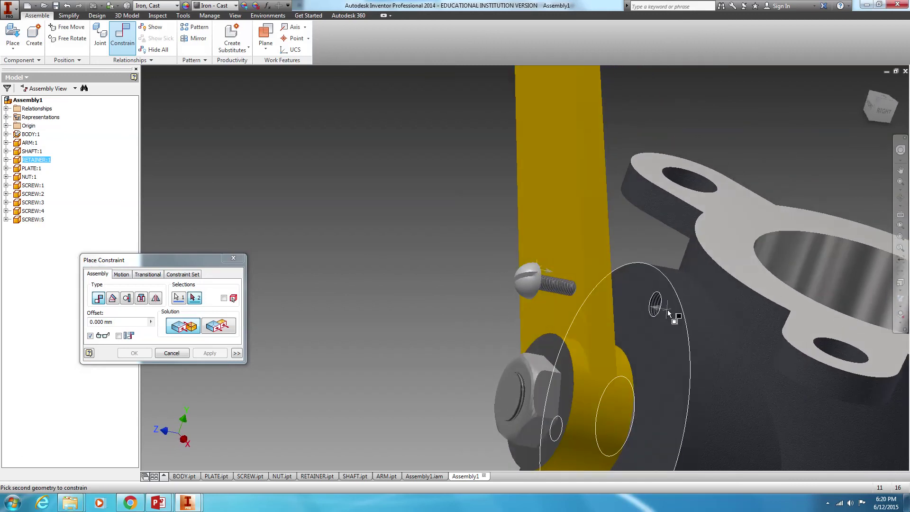
left_click(668, 314)
left_click(142, 353)
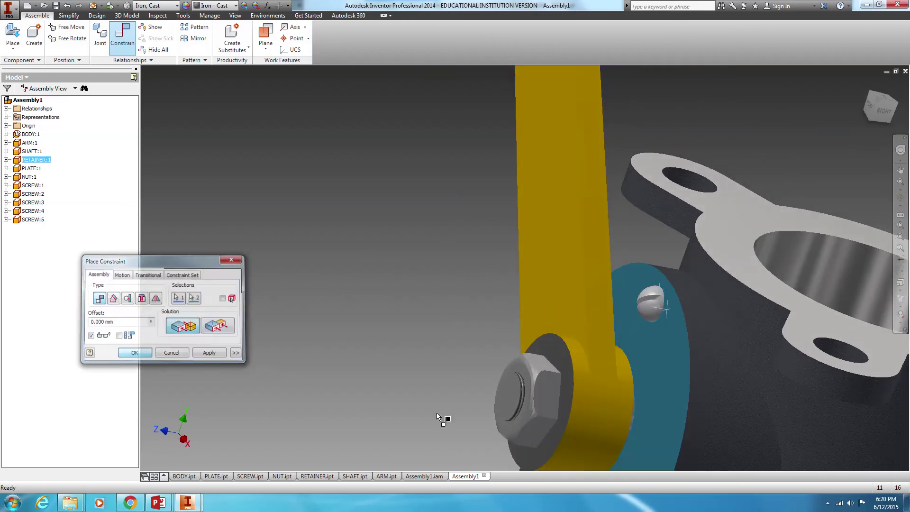
Step: Slide the lower screw out of its hole along its axis, clear of the retainer
scroll(585, 405, "down", 5)
middle_click_drag(585, 405, 540, 388, "shift")
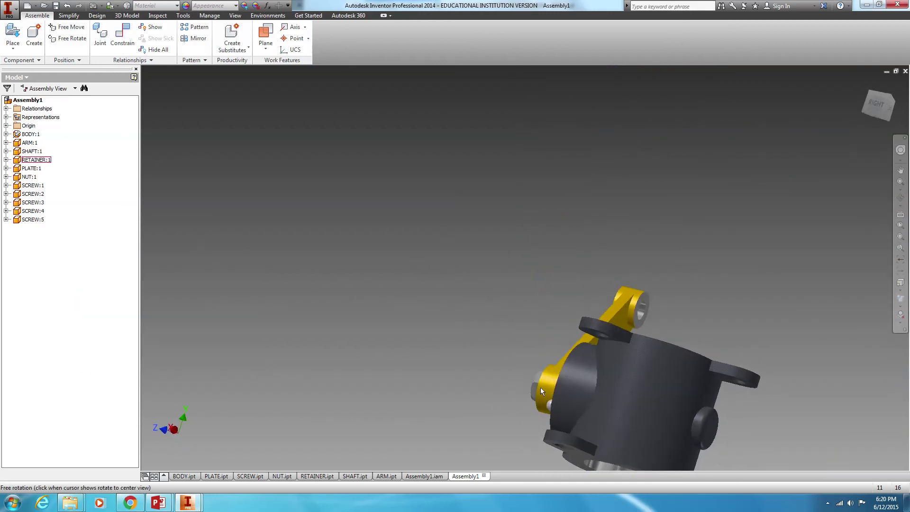
scroll(542, 389, "up", 4)
middle_click_drag(586, 425, 616, 431, "shift")
scroll(588, 431, "up", 3)
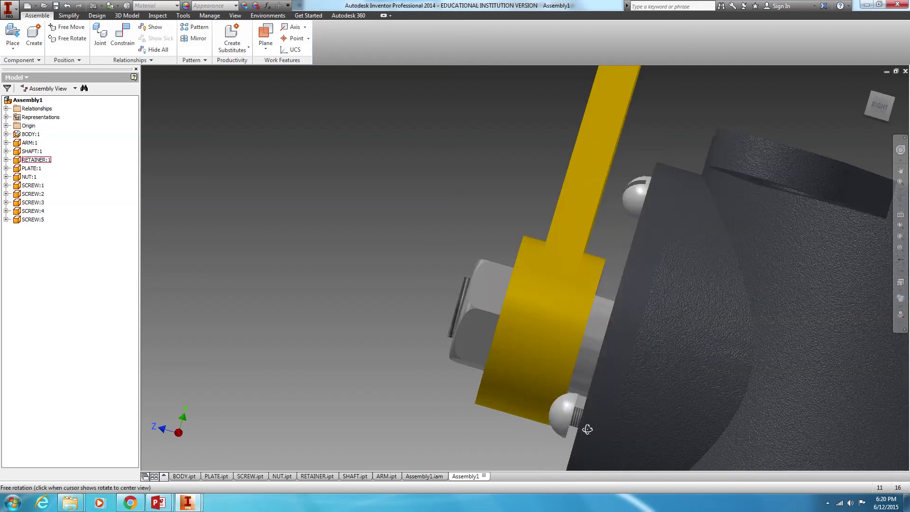
left_click_drag(553, 411, 438, 377)
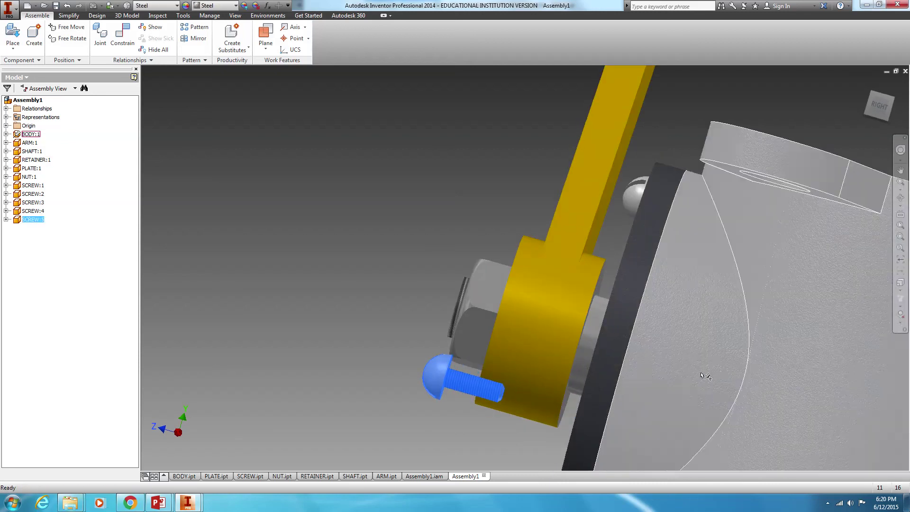
Step: Mate the flat underside of the withdrawn lower screw's head to the retainer's outer face with 0 mm offset
middle_click_drag(703, 375, 681, 374, "shift")
left_click(343, 218)
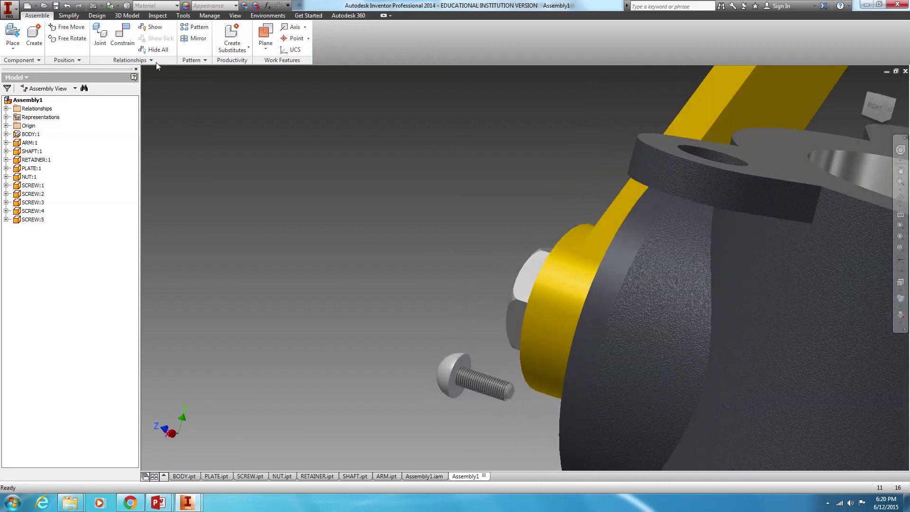
left_click(123, 35)
left_click(466, 359)
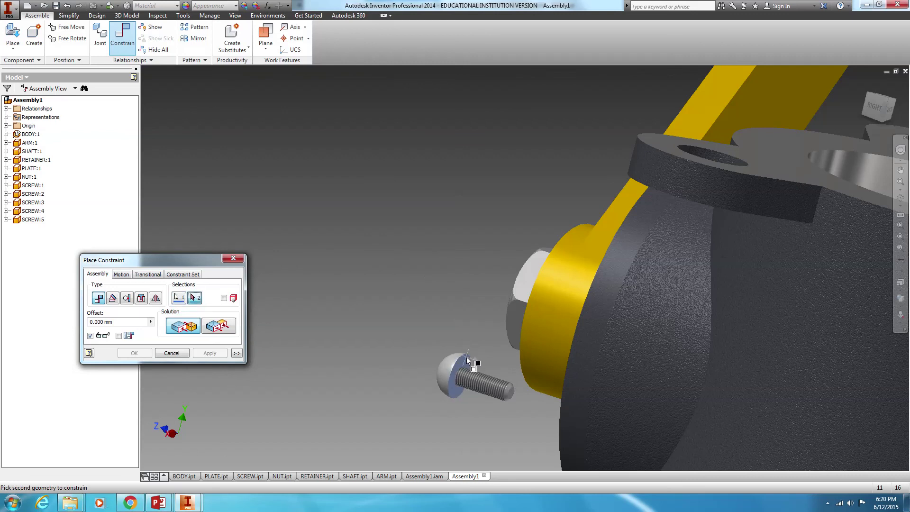
middle_click_drag(673, 387, 741, 397, "shift")
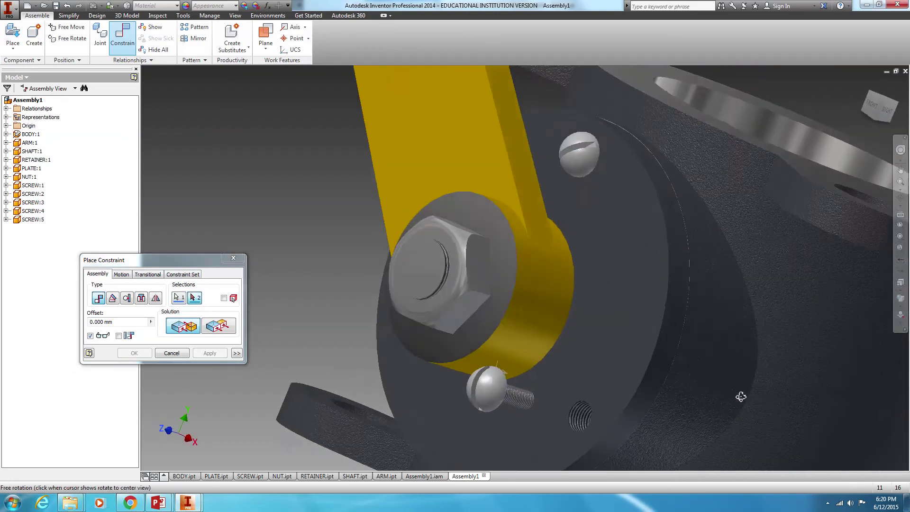
scroll(711, 396, "down", 5)
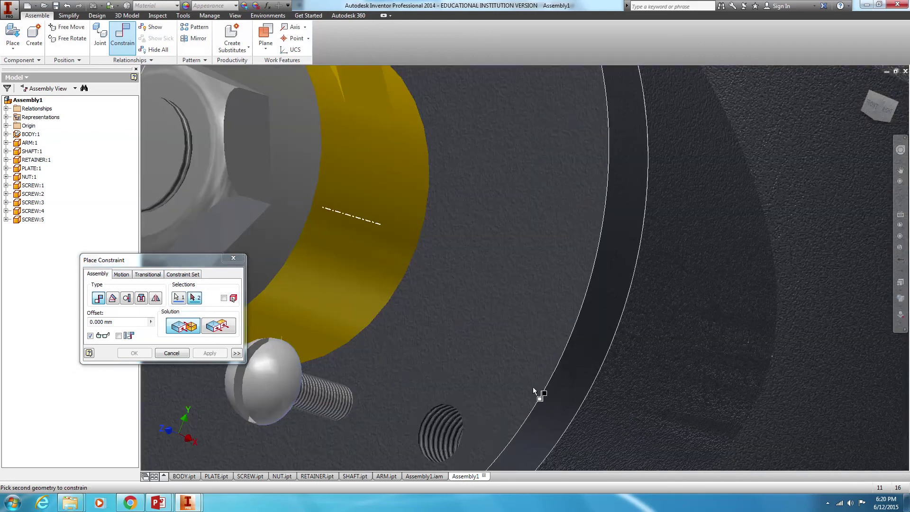
left_click(491, 420)
left_click(147, 352)
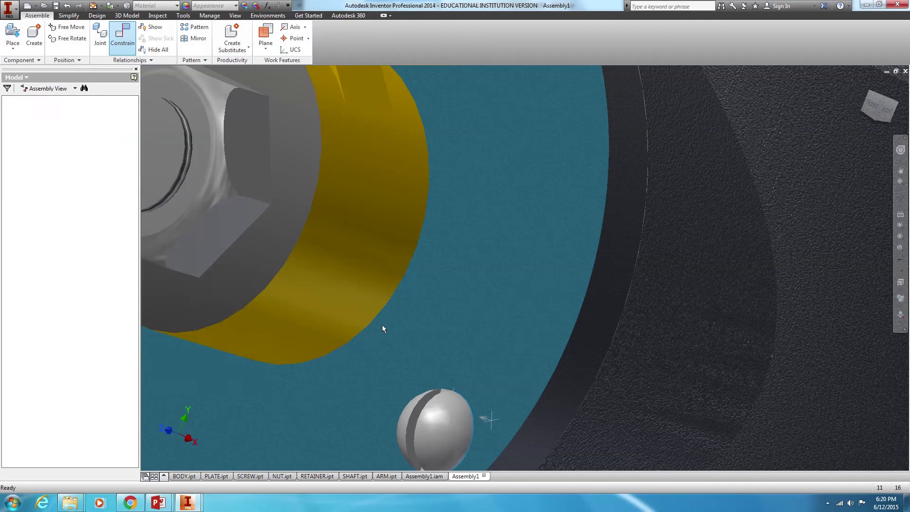
Step: Try to slide the remaining retainer screw out of its hole along its axis
scroll(451, 325, "up", 6)
middle_click_drag(455, 325, 479, 330, "shift")
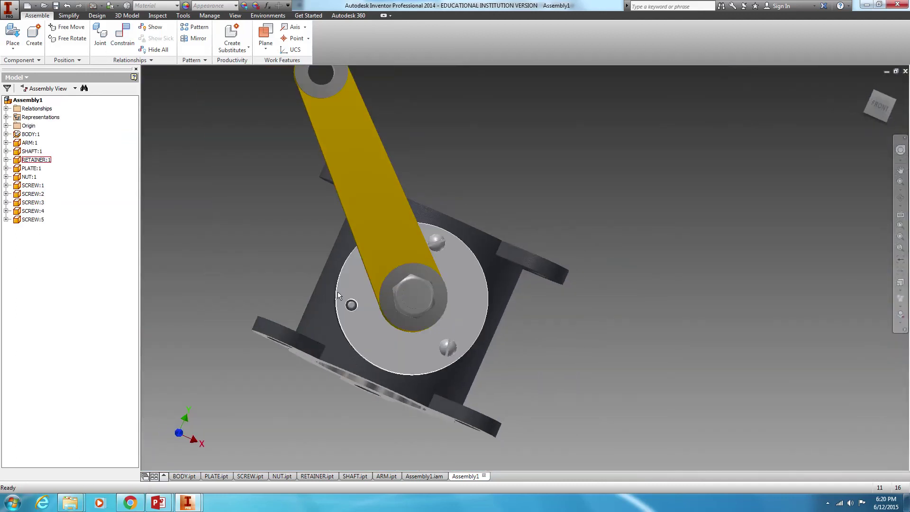
left_click_drag(352, 304, 281, 305)
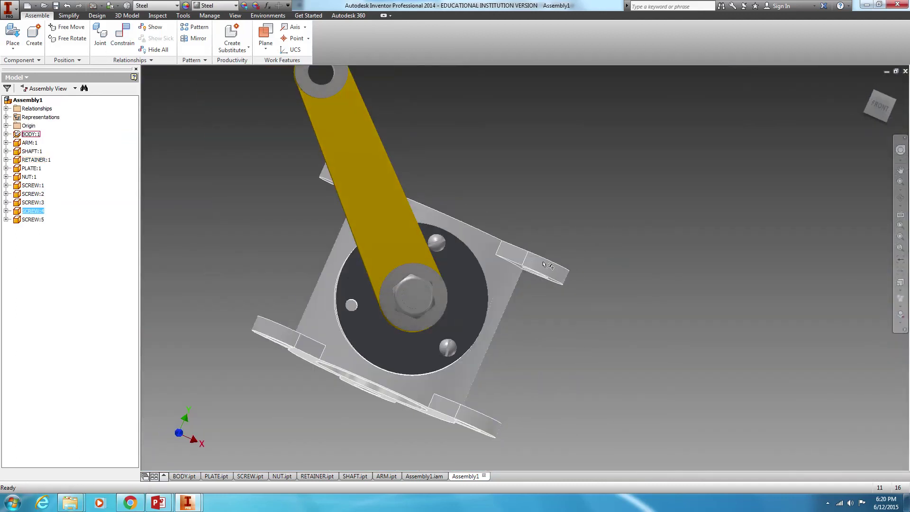
scroll(543, 262, "up", 5)
scroll(543, 262, "down", 3)
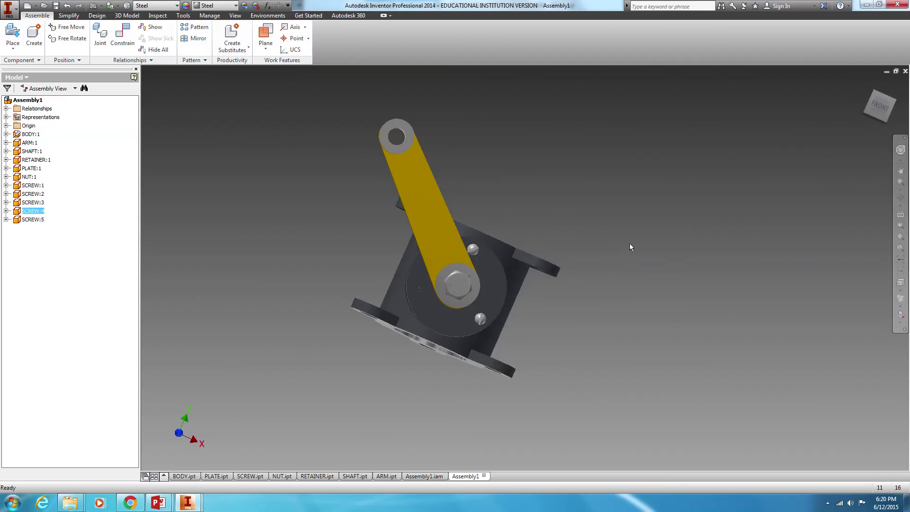
left_click(900, 197)
left_click_drag(493, 213, 414, 288)
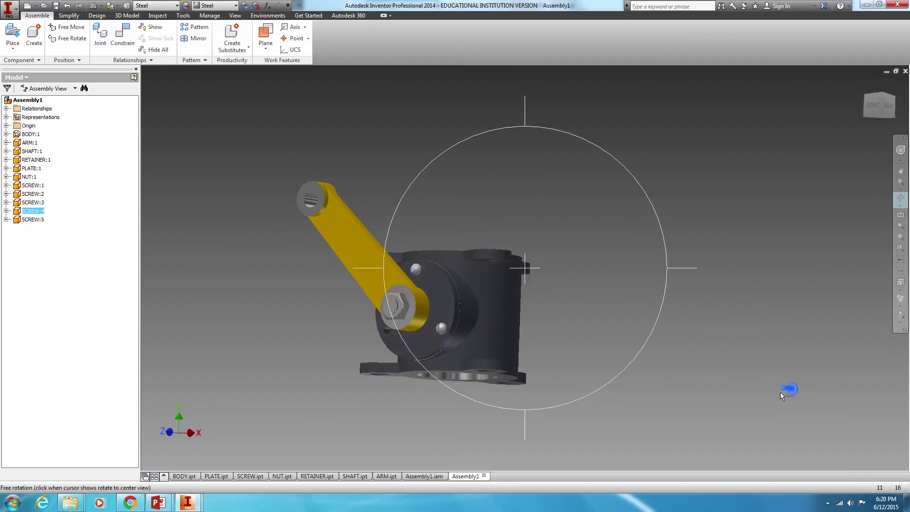
key("Escape")
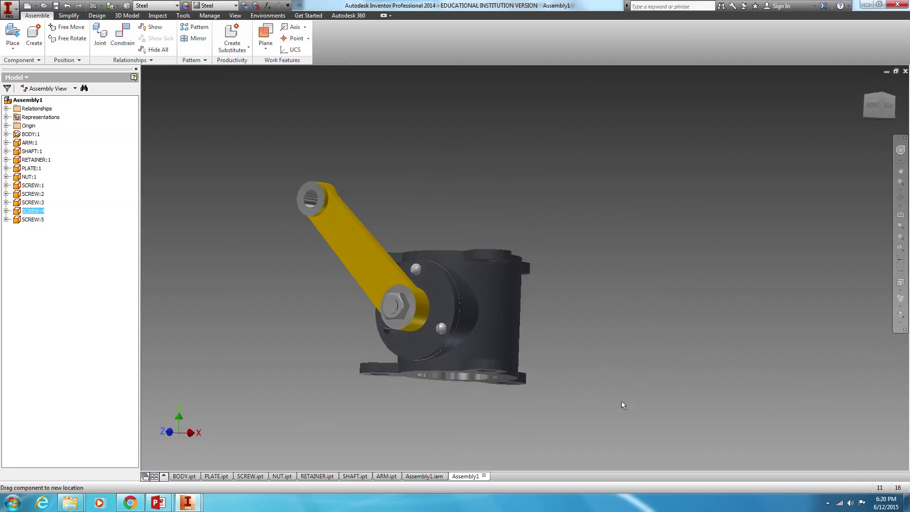
right_click(624, 330)
left_click(628, 335)
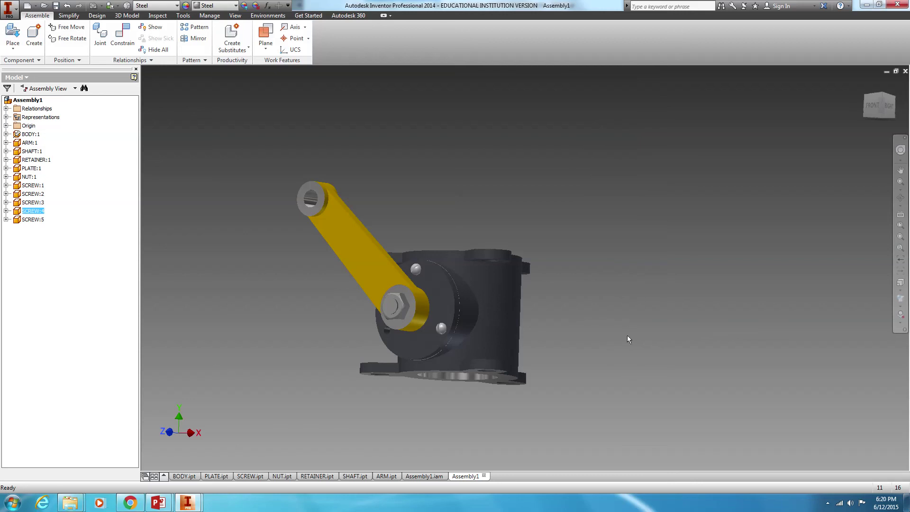
Step: Pull the remaining screw clear of the retainer along its axis so the underside of its head is accessible
left_click(900, 198)
left_click_drag(545, 270, 476, 277)
right_click(378, 349)
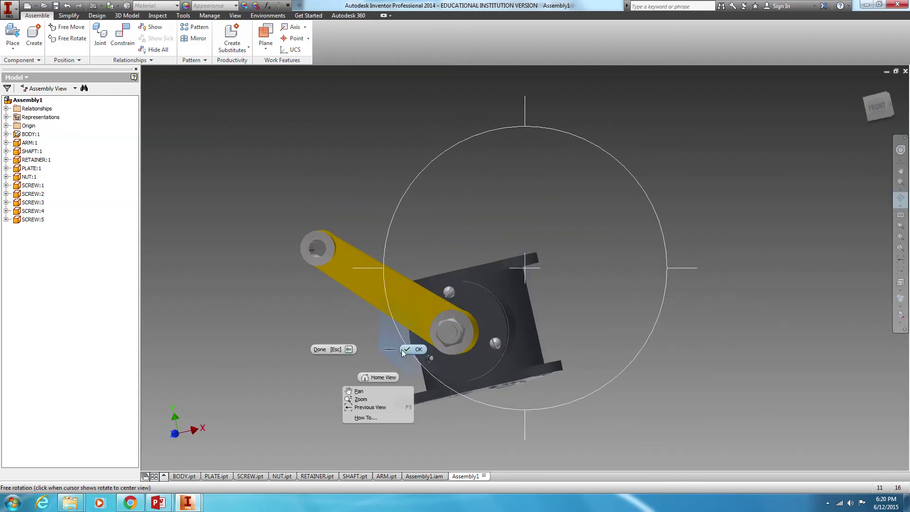
left_click(403, 351)
left_click_drag(431, 360, 374, 353)
scroll(366, 329, "up", 3)
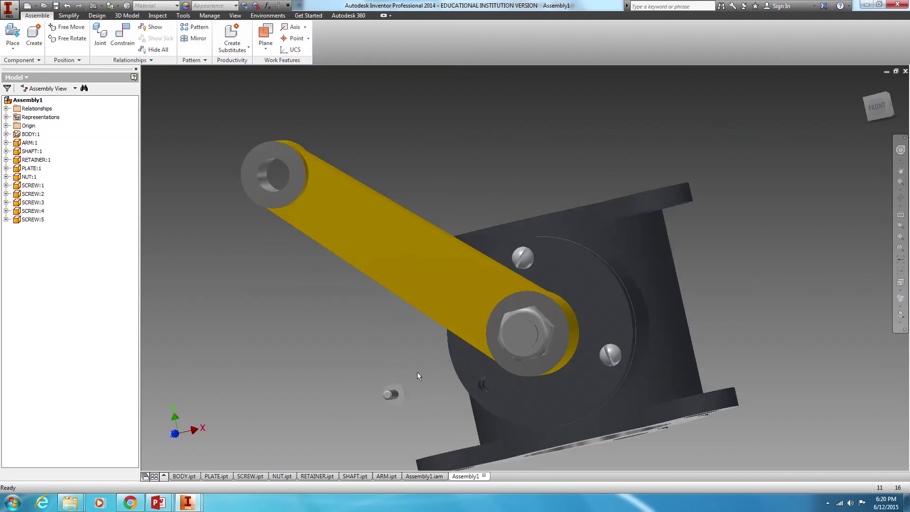
Step: Mate the flat underside of the remaining screw's head to the retainer's outer face with 0 mm offset
left_click(122, 33)
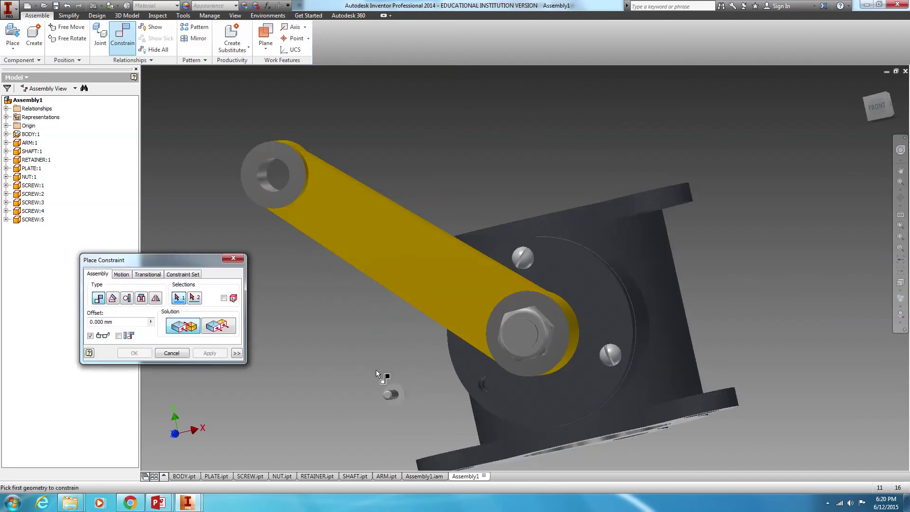
scroll(399, 393, "up", 6)
left_click(403, 394)
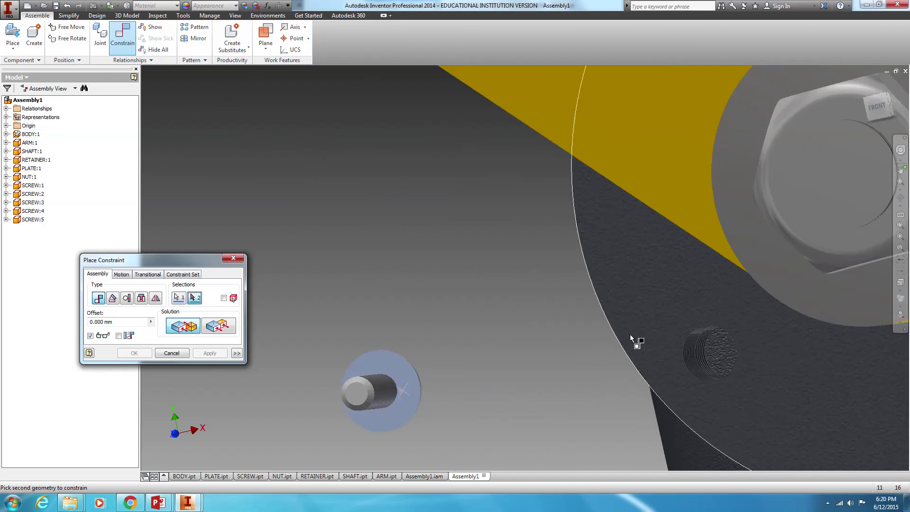
left_click(646, 317)
left_click(197, 356)
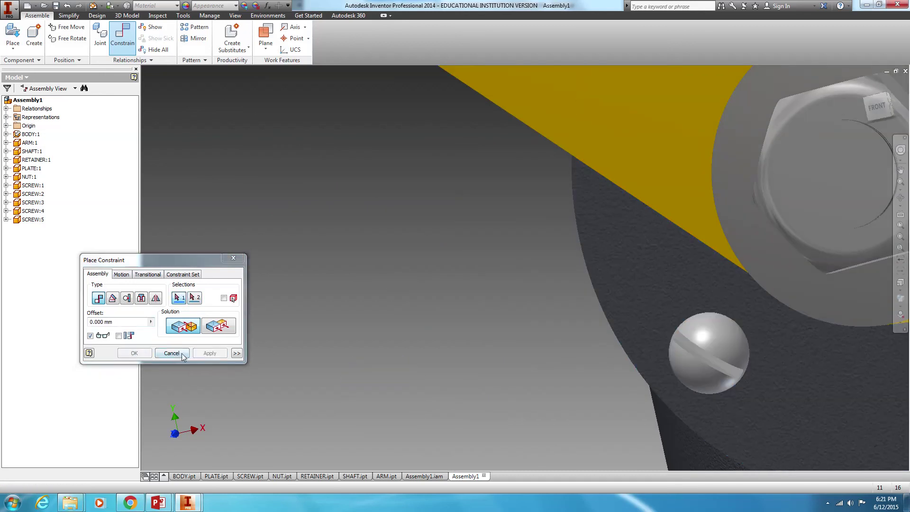
left_click(243, 259)
Step: Return to the home view and swing the arm about its shaft axis to a nearly upright position
scroll(462, 285, "down", 5)
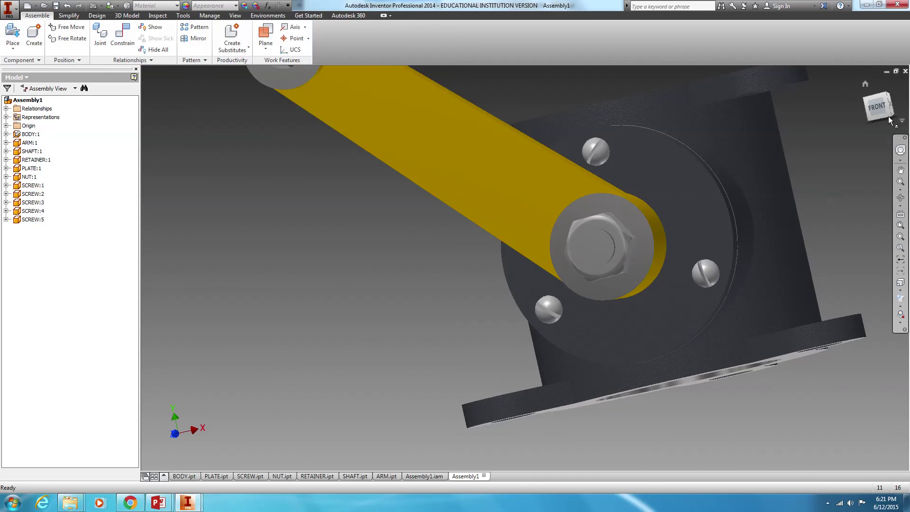
left_click(865, 84)
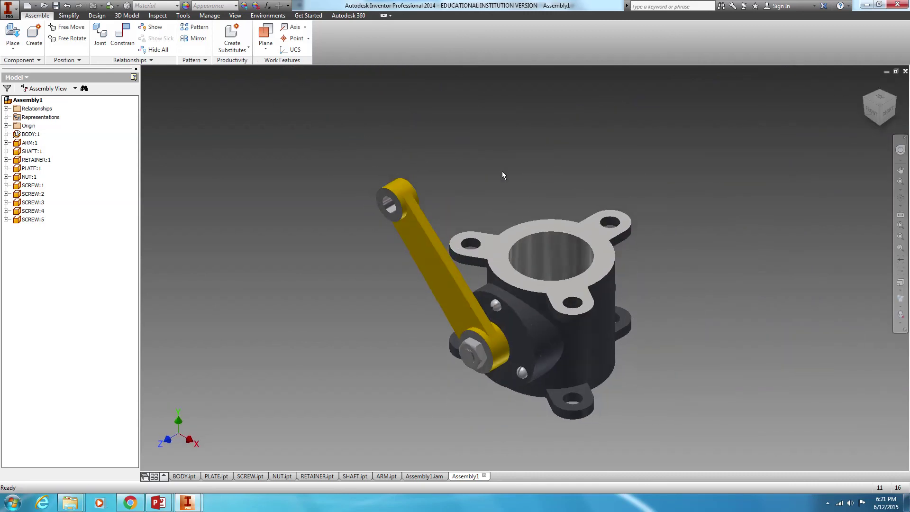
left_click_drag(394, 215, 399, 238)
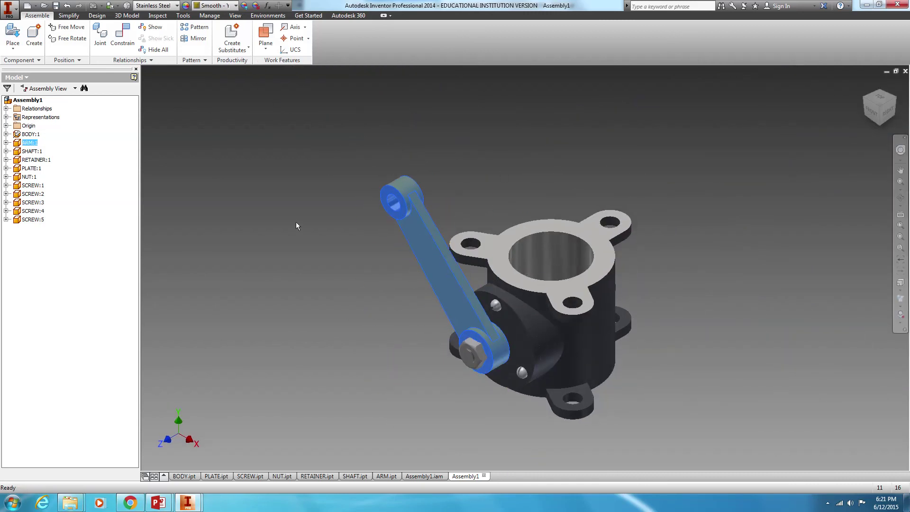
left_click(319, 211)
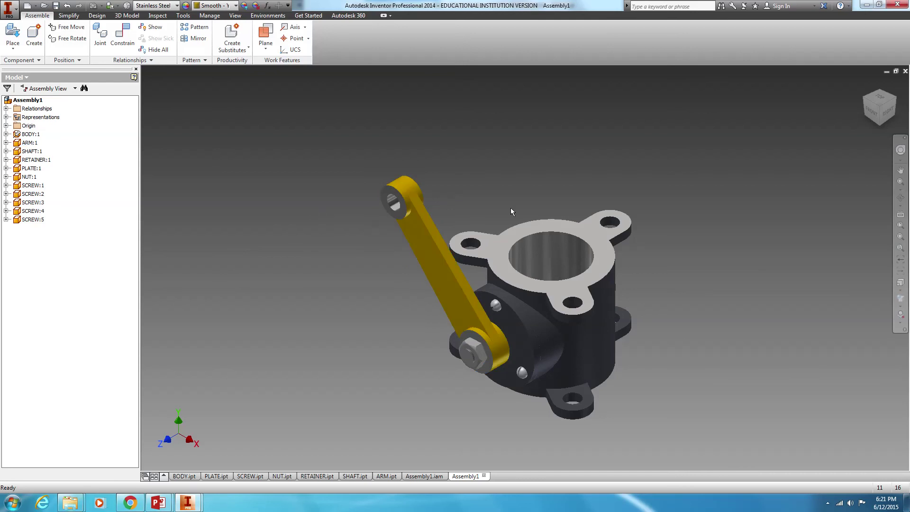
left_click_drag(425, 217, 476, 209)
left_click(294, 228)
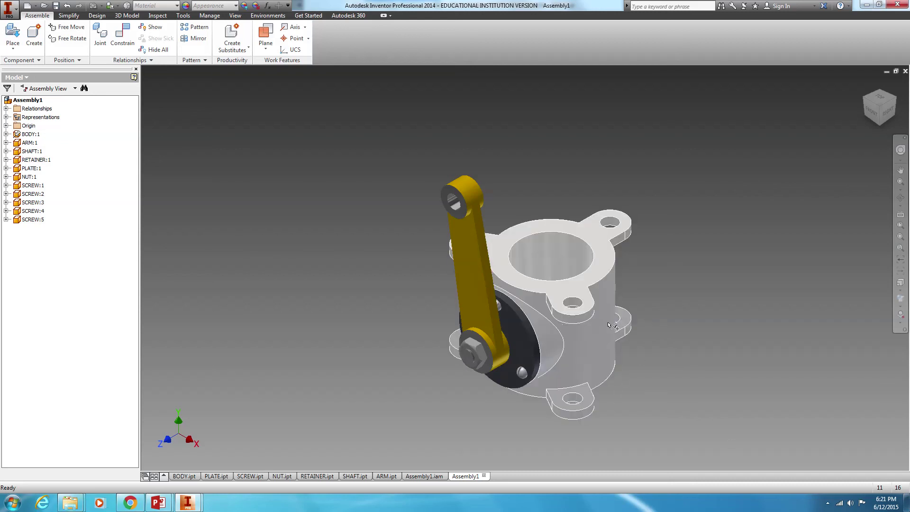
Step: Expand the assembly's origin planes and the arm's contents, and briefly open the arm part before returning to the assembly
left_click(6, 126)
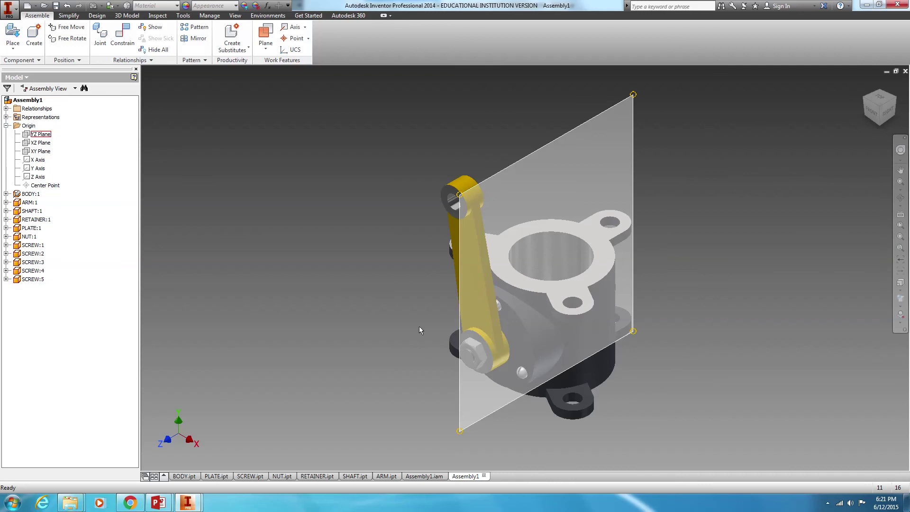
left_click(41, 134)
left_click(175, 188)
left_click(6, 203)
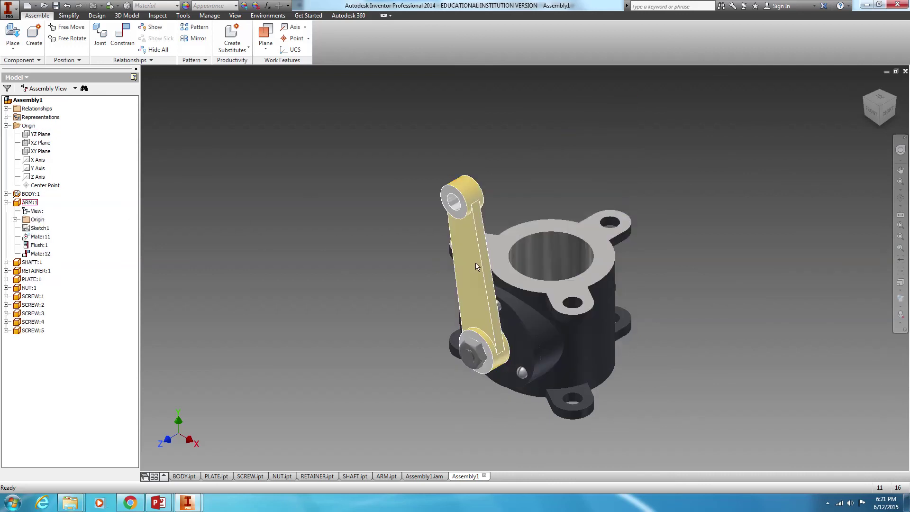
double_click(476, 262)
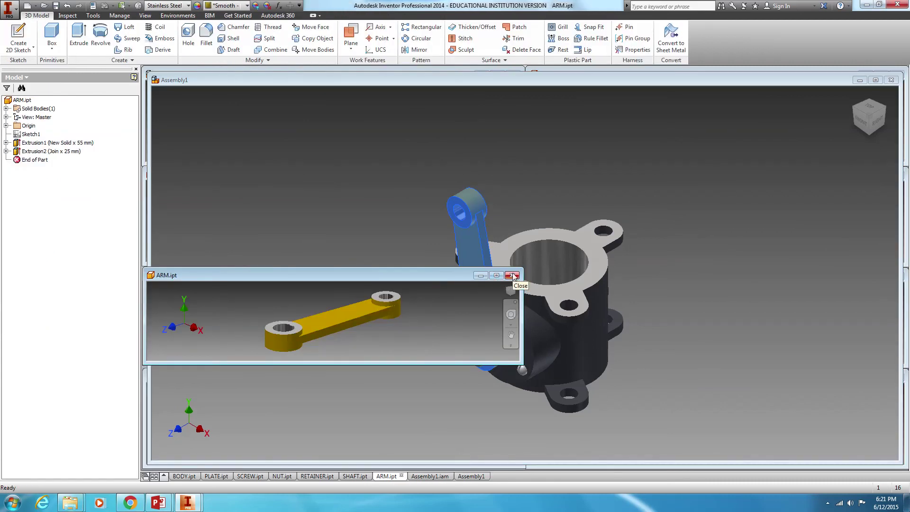
left_click(876, 80)
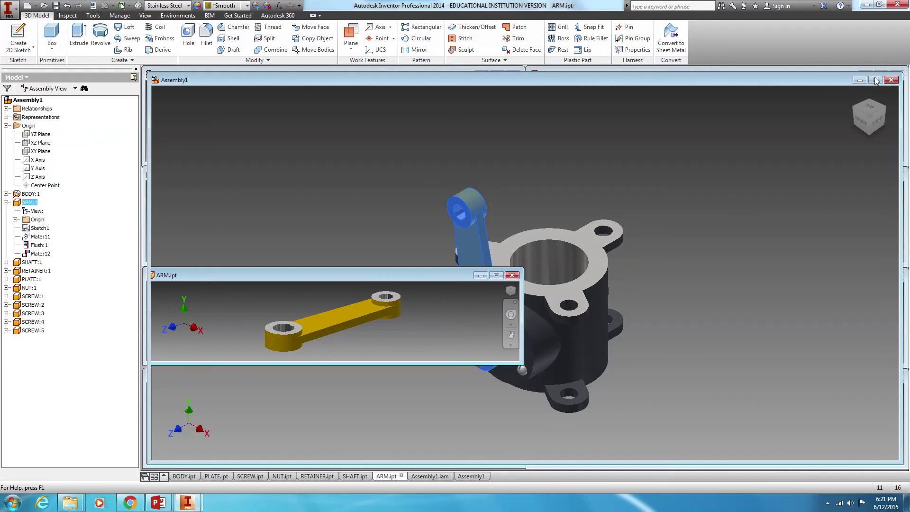
Step: Expand the arm's origin within the assembly and try to constrain its YZ plane
left_click(15, 220)
right_click(43, 228)
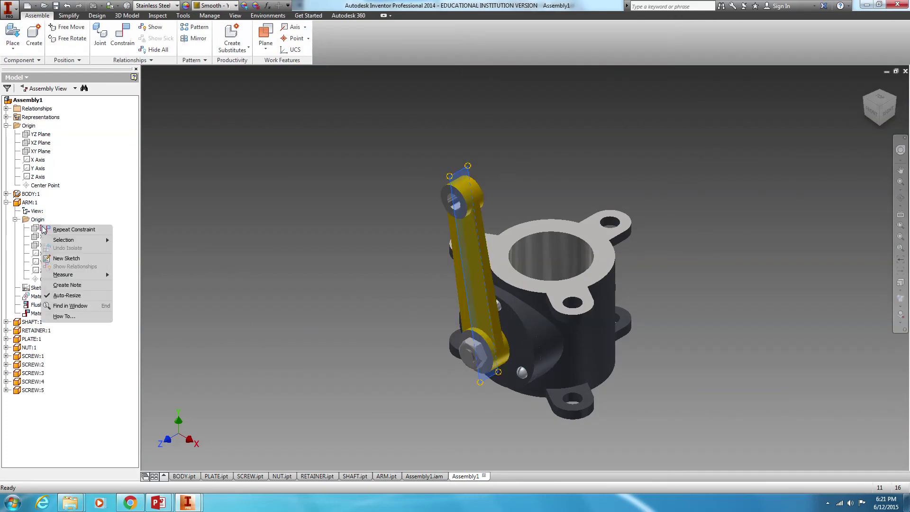
left_click(102, 178)
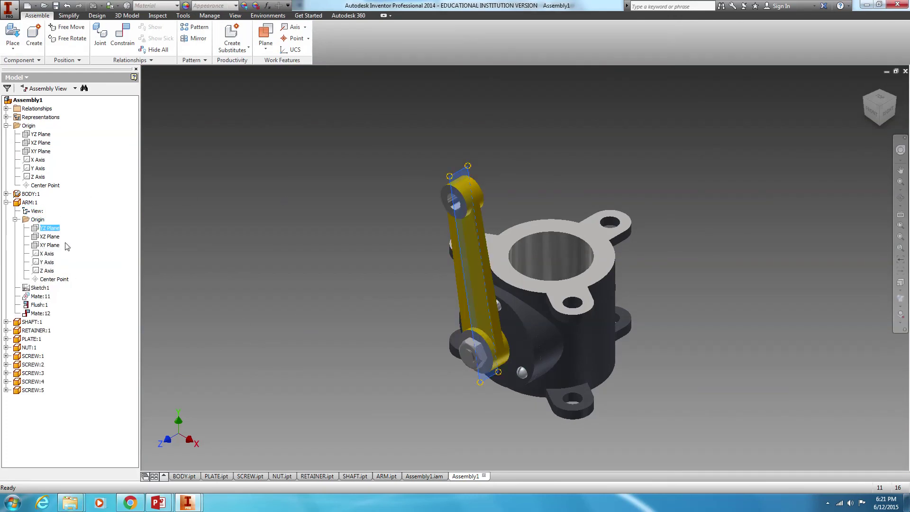
left_click(122, 35)
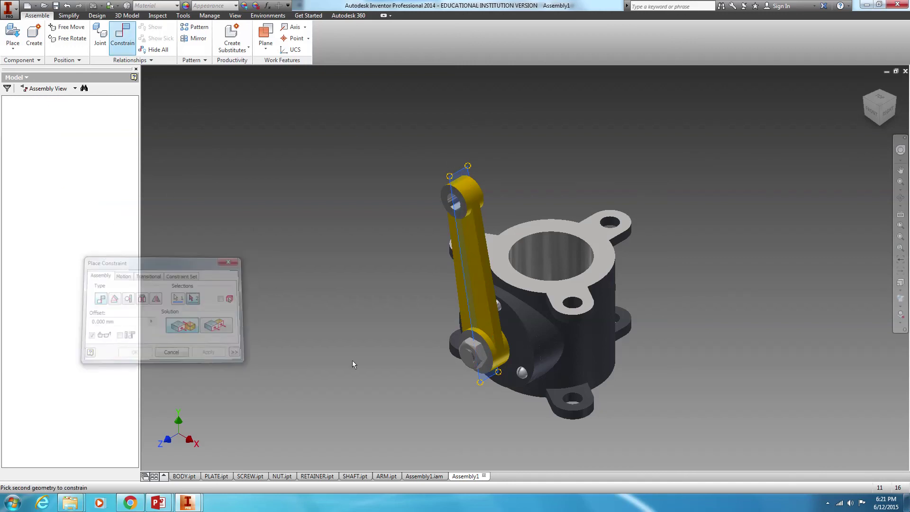
key("Escape")
Step: In ARM.ipt, compare the origin planes and make the YZ plane running lengthwise through the arm visible
left_click(386, 476)
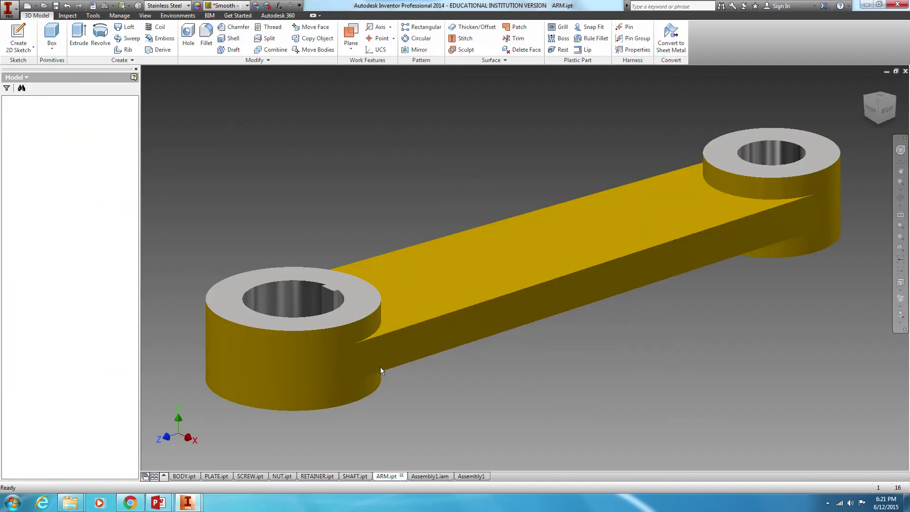
left_click(6, 125)
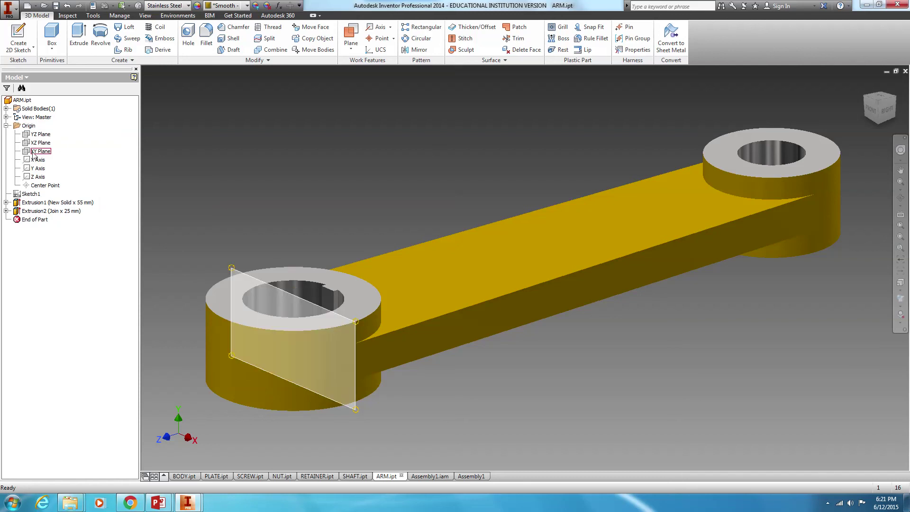
right_click(37, 144)
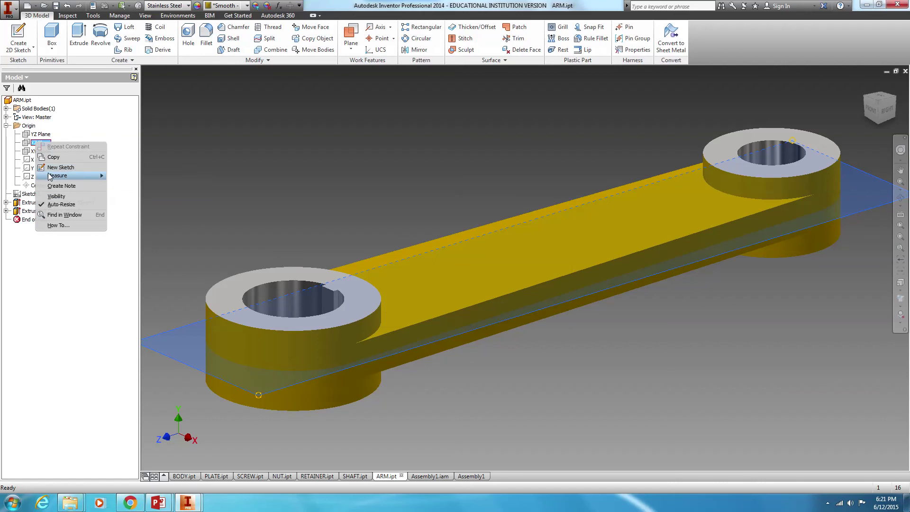
left_click(25, 141)
right_click(38, 152)
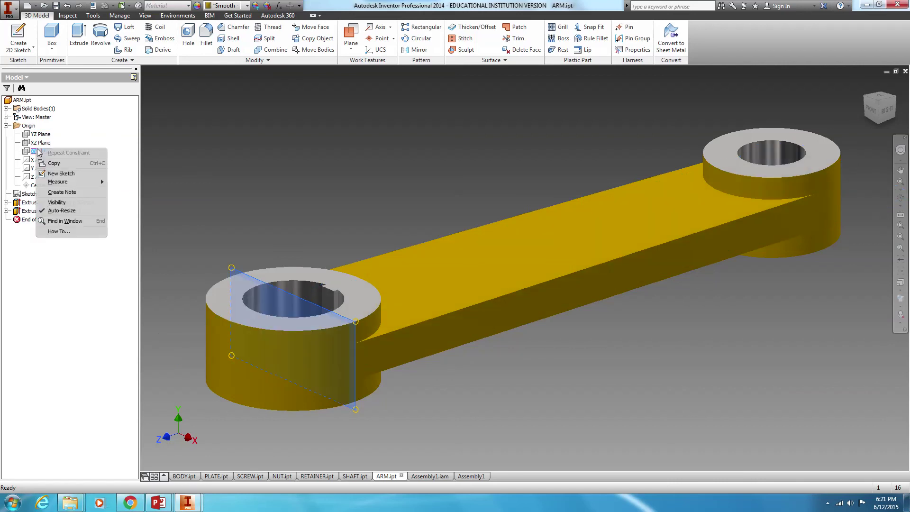
left_click(40, 137)
right_click(39, 137)
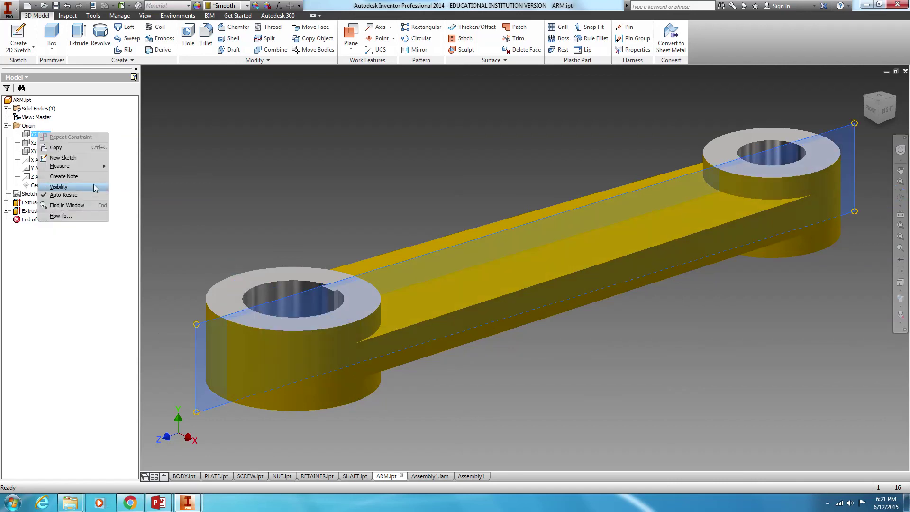